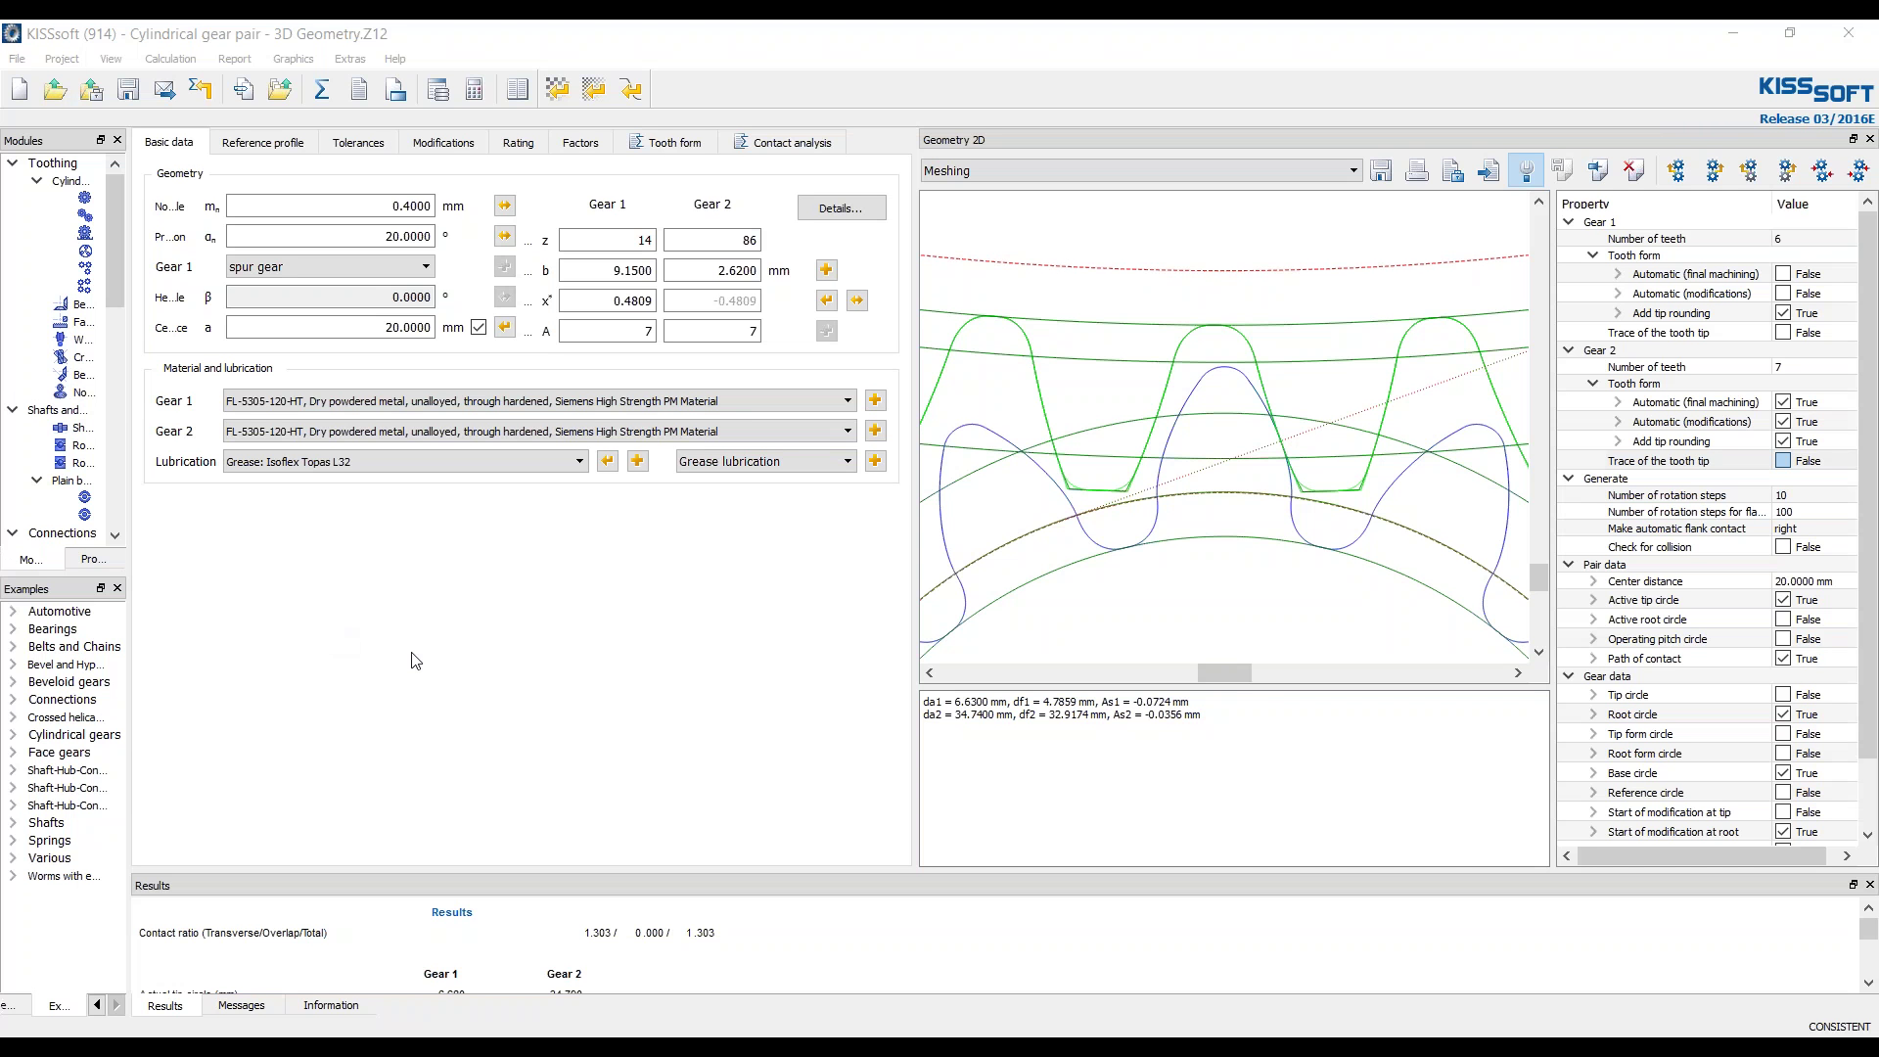
# - Look through the Graphics menu and close it without choosing anything
pyautogui.click(293, 58)
pyautogui.moveTo(326, 273)
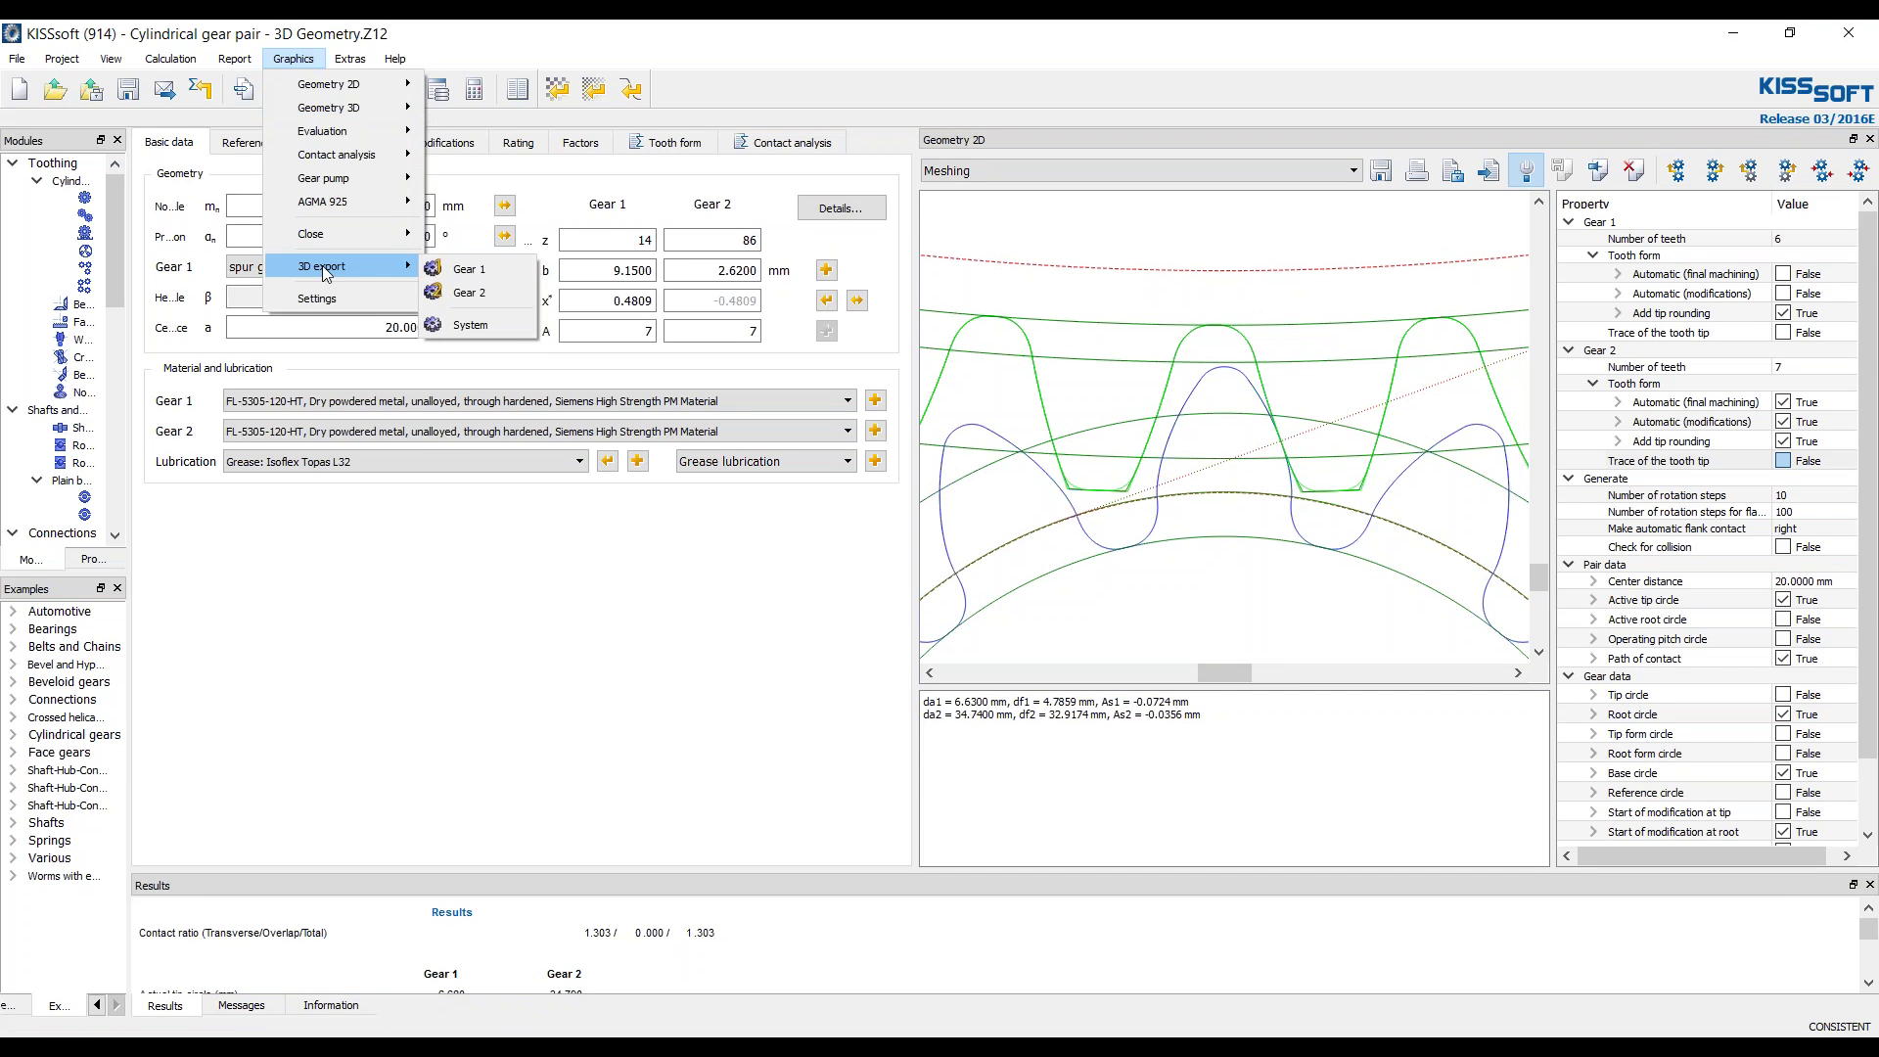
pyautogui.click(468, 275)
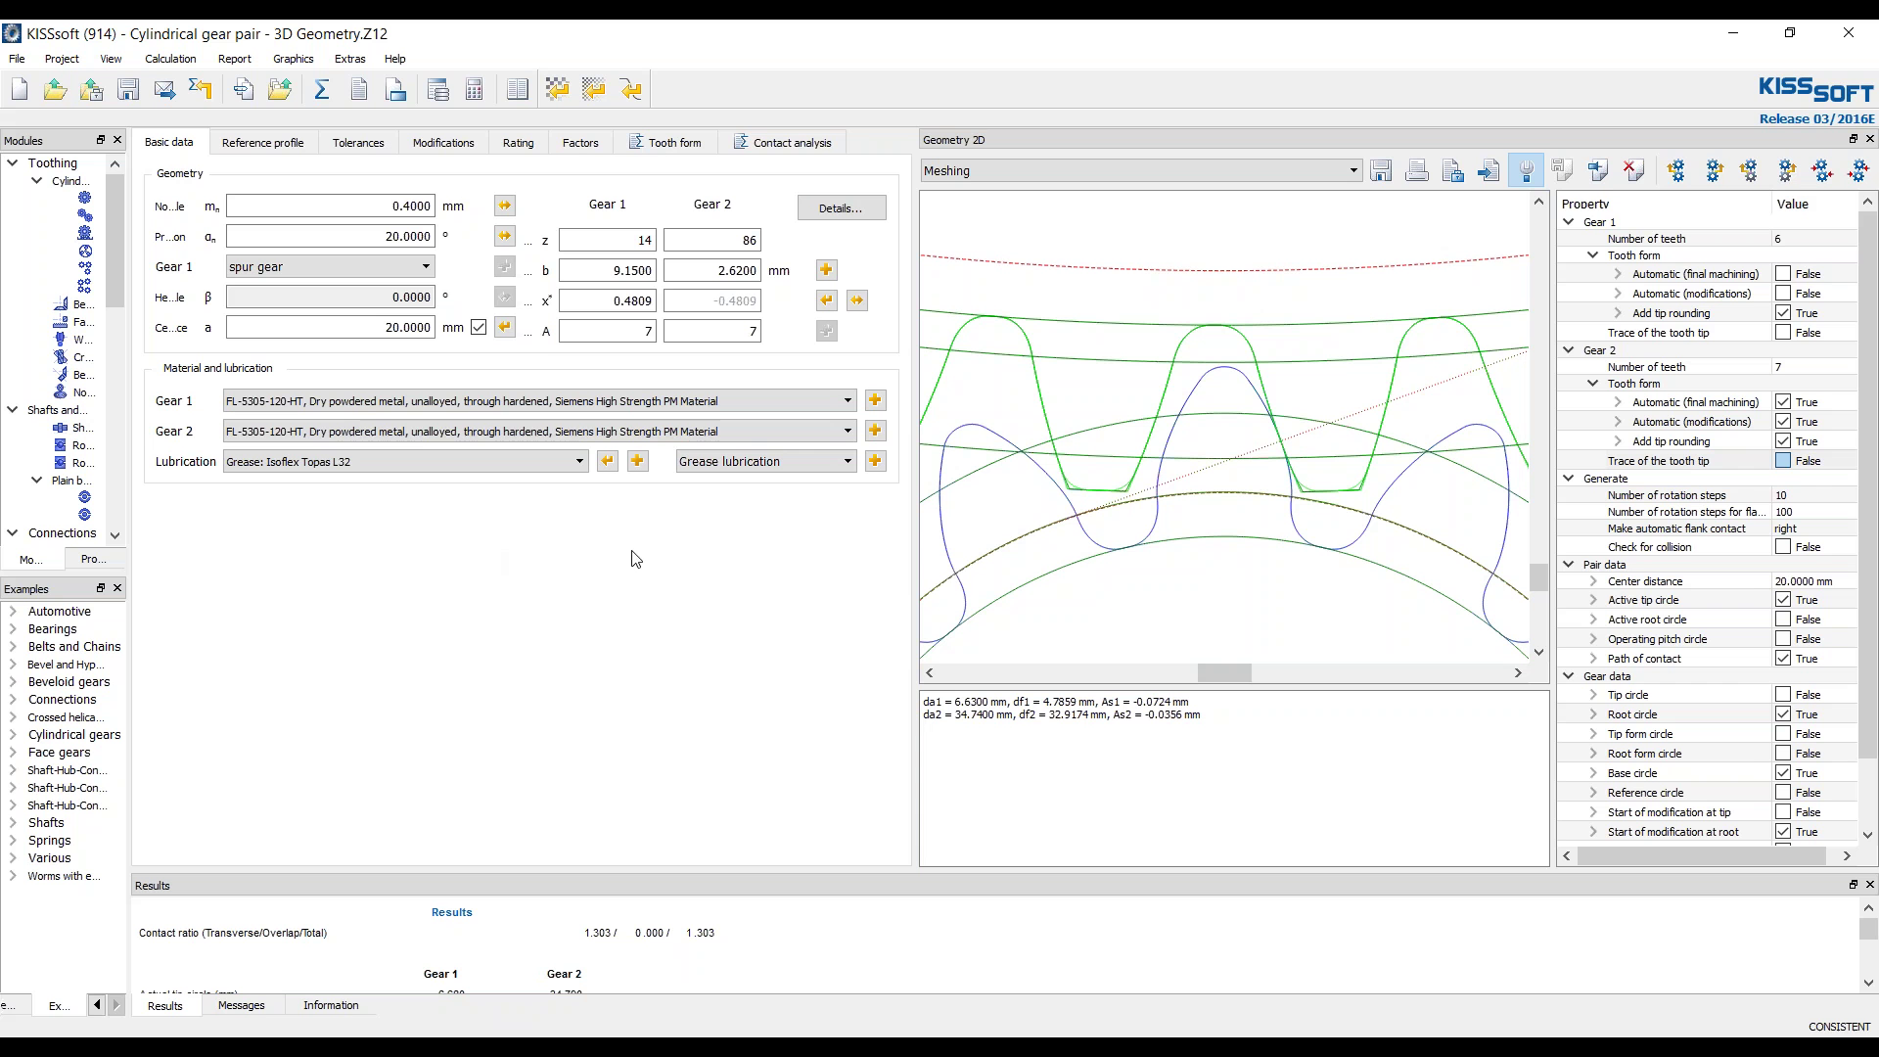
# - Set Gear 1's Automatic (final machining) and Automatic (modifications) tooth forms to True
pyautogui.click(1792, 280)
pyautogui.click(1785, 275)
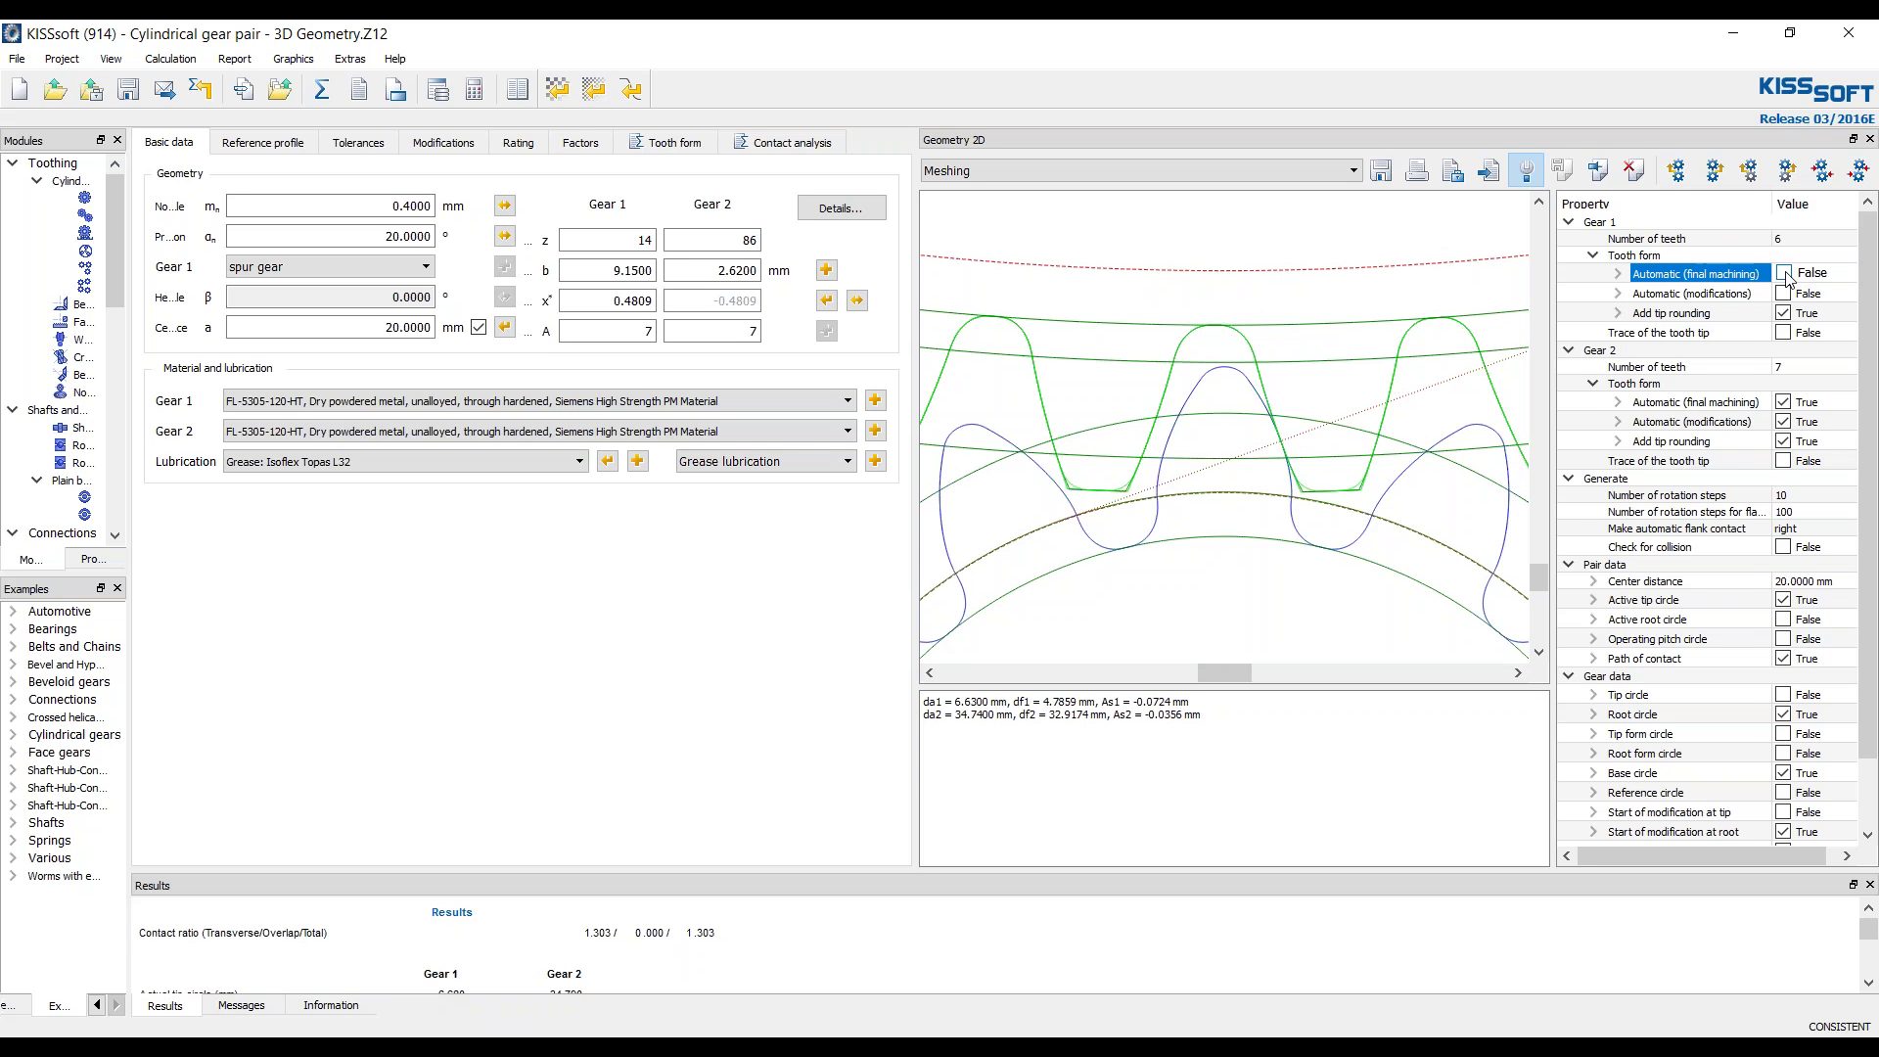
pyautogui.click(1776, 294)
pyautogui.click(1772, 293)
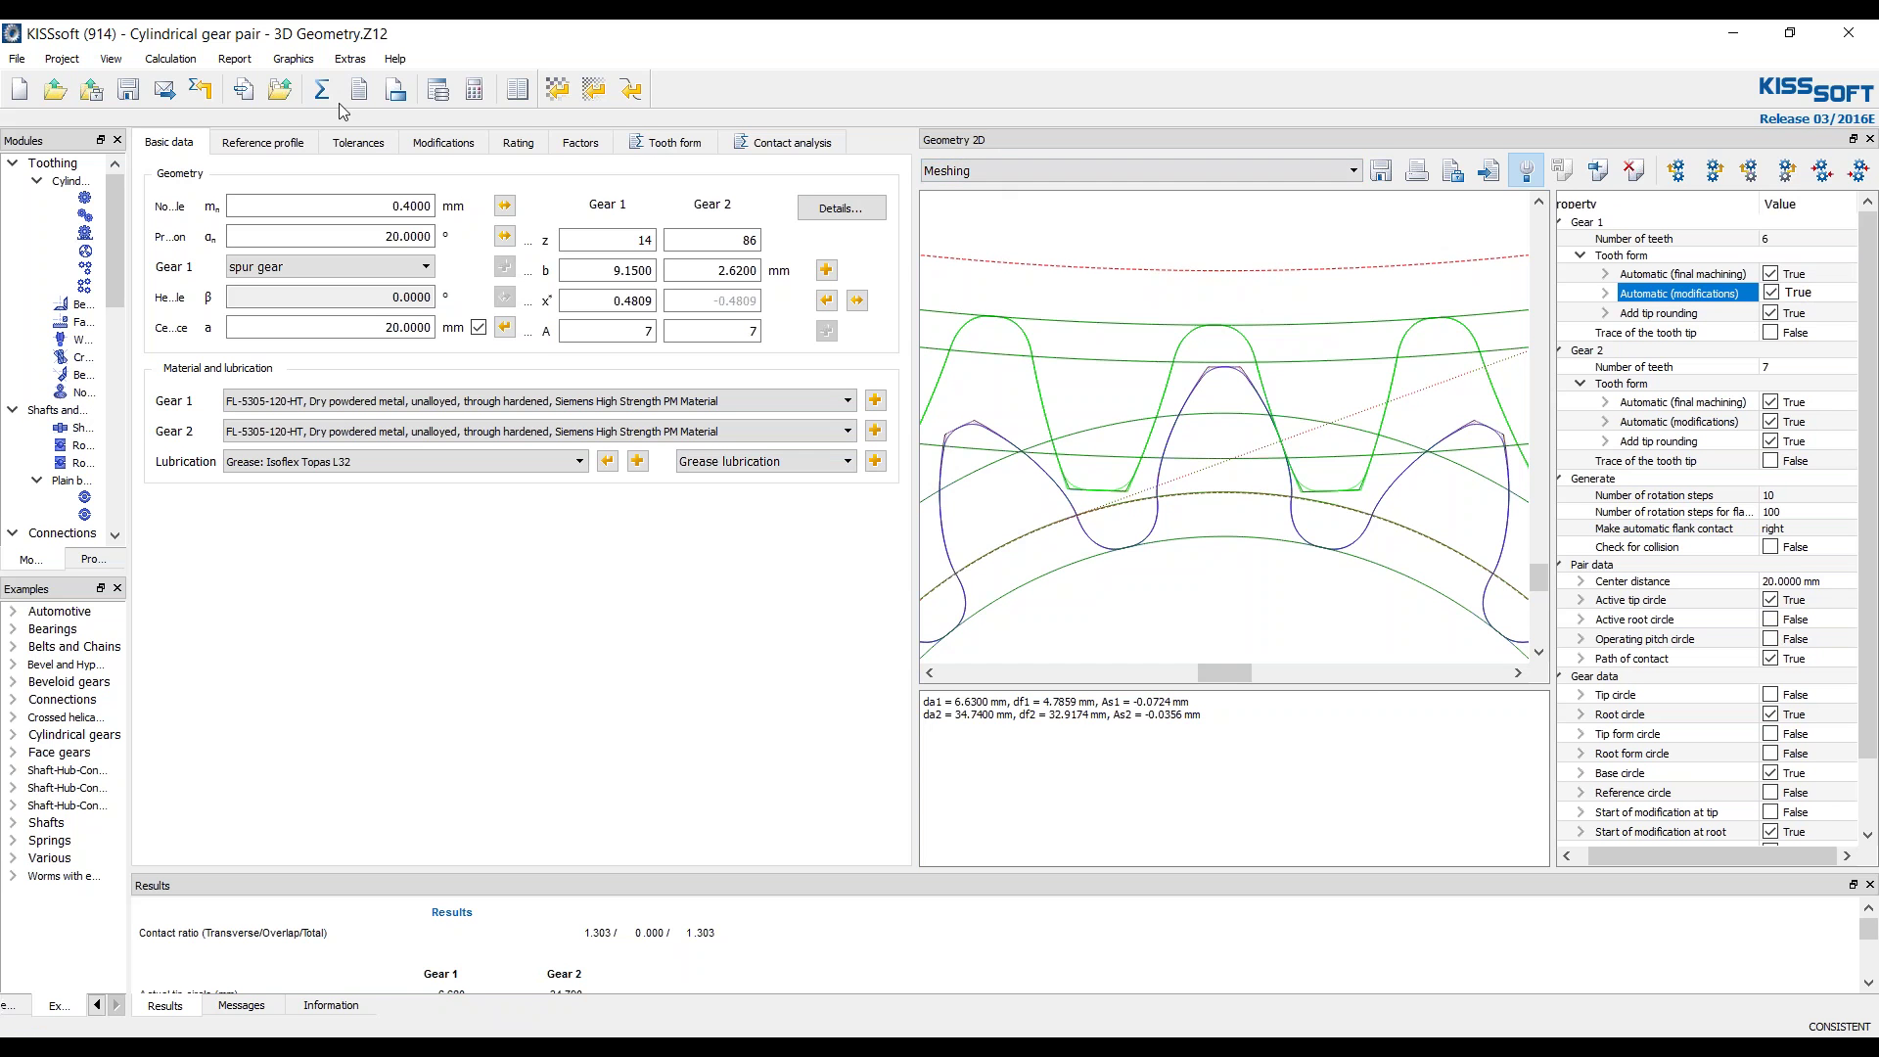
pyautogui.click(297, 61)
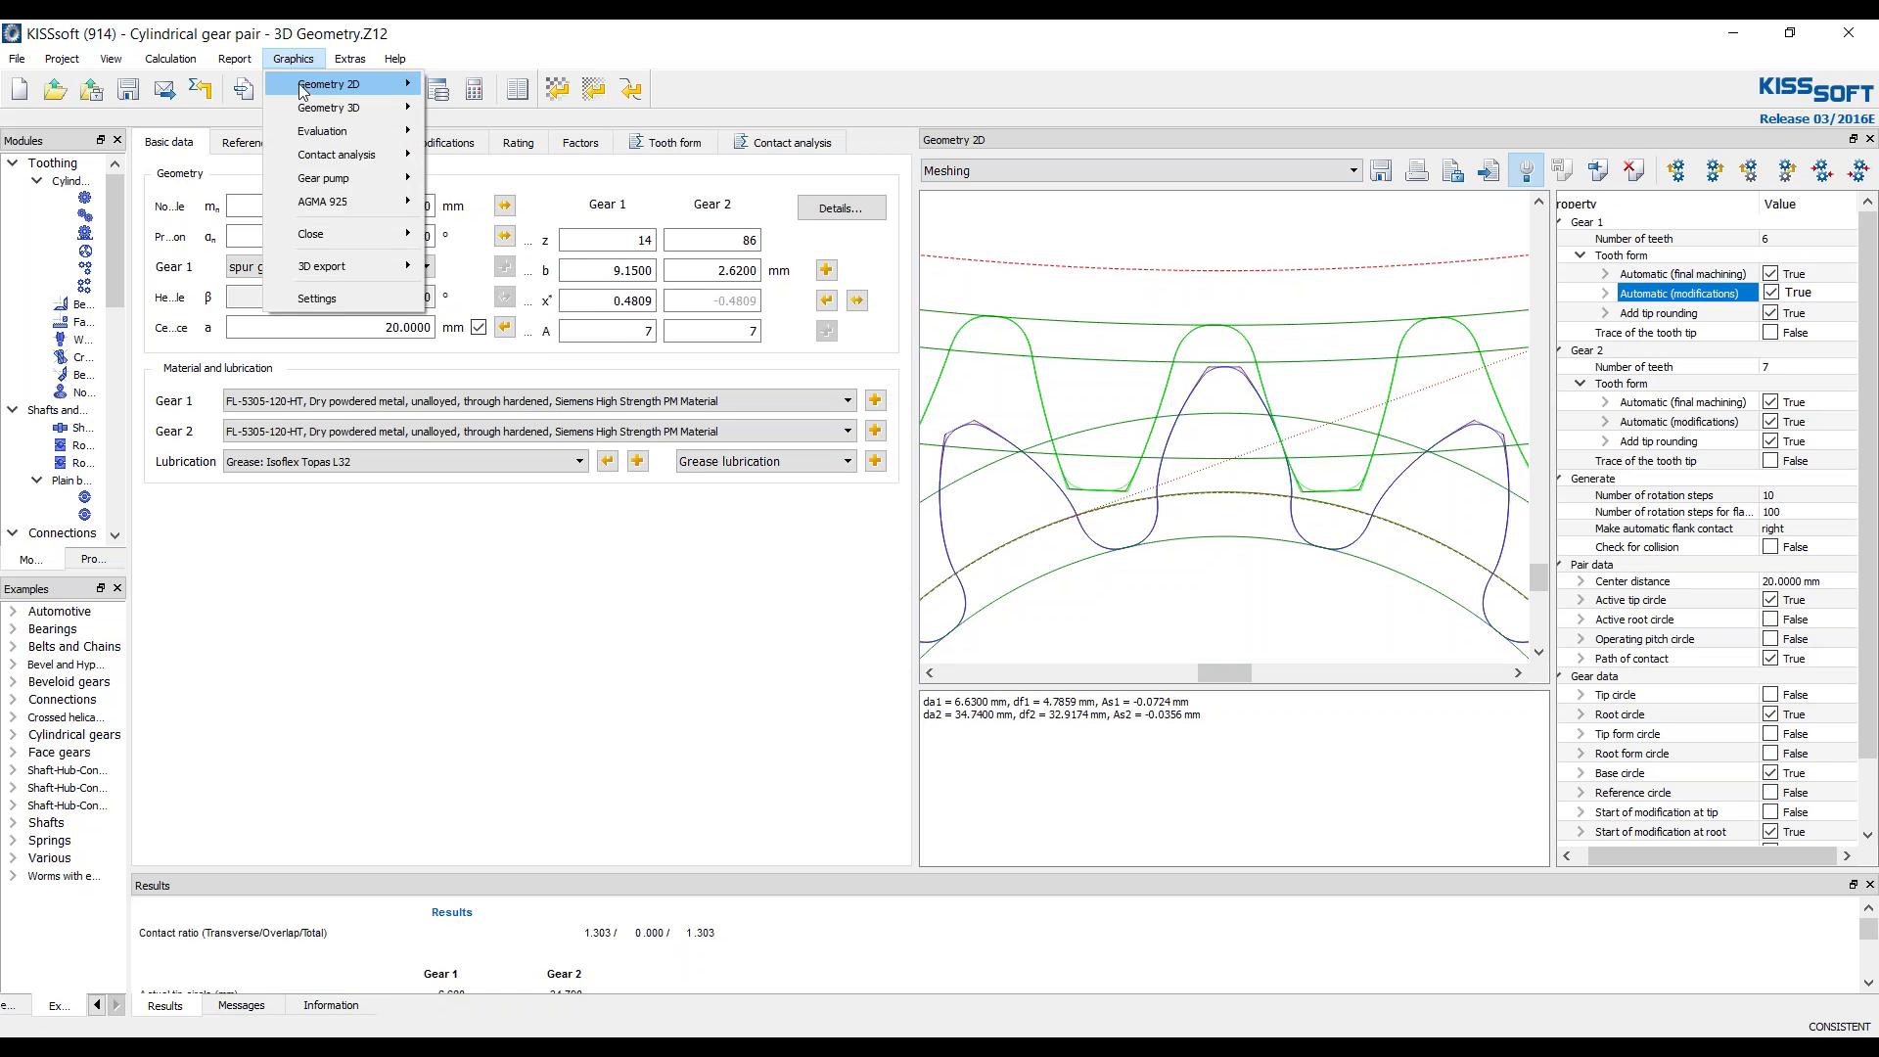
pyautogui.moveTo(382, 85)
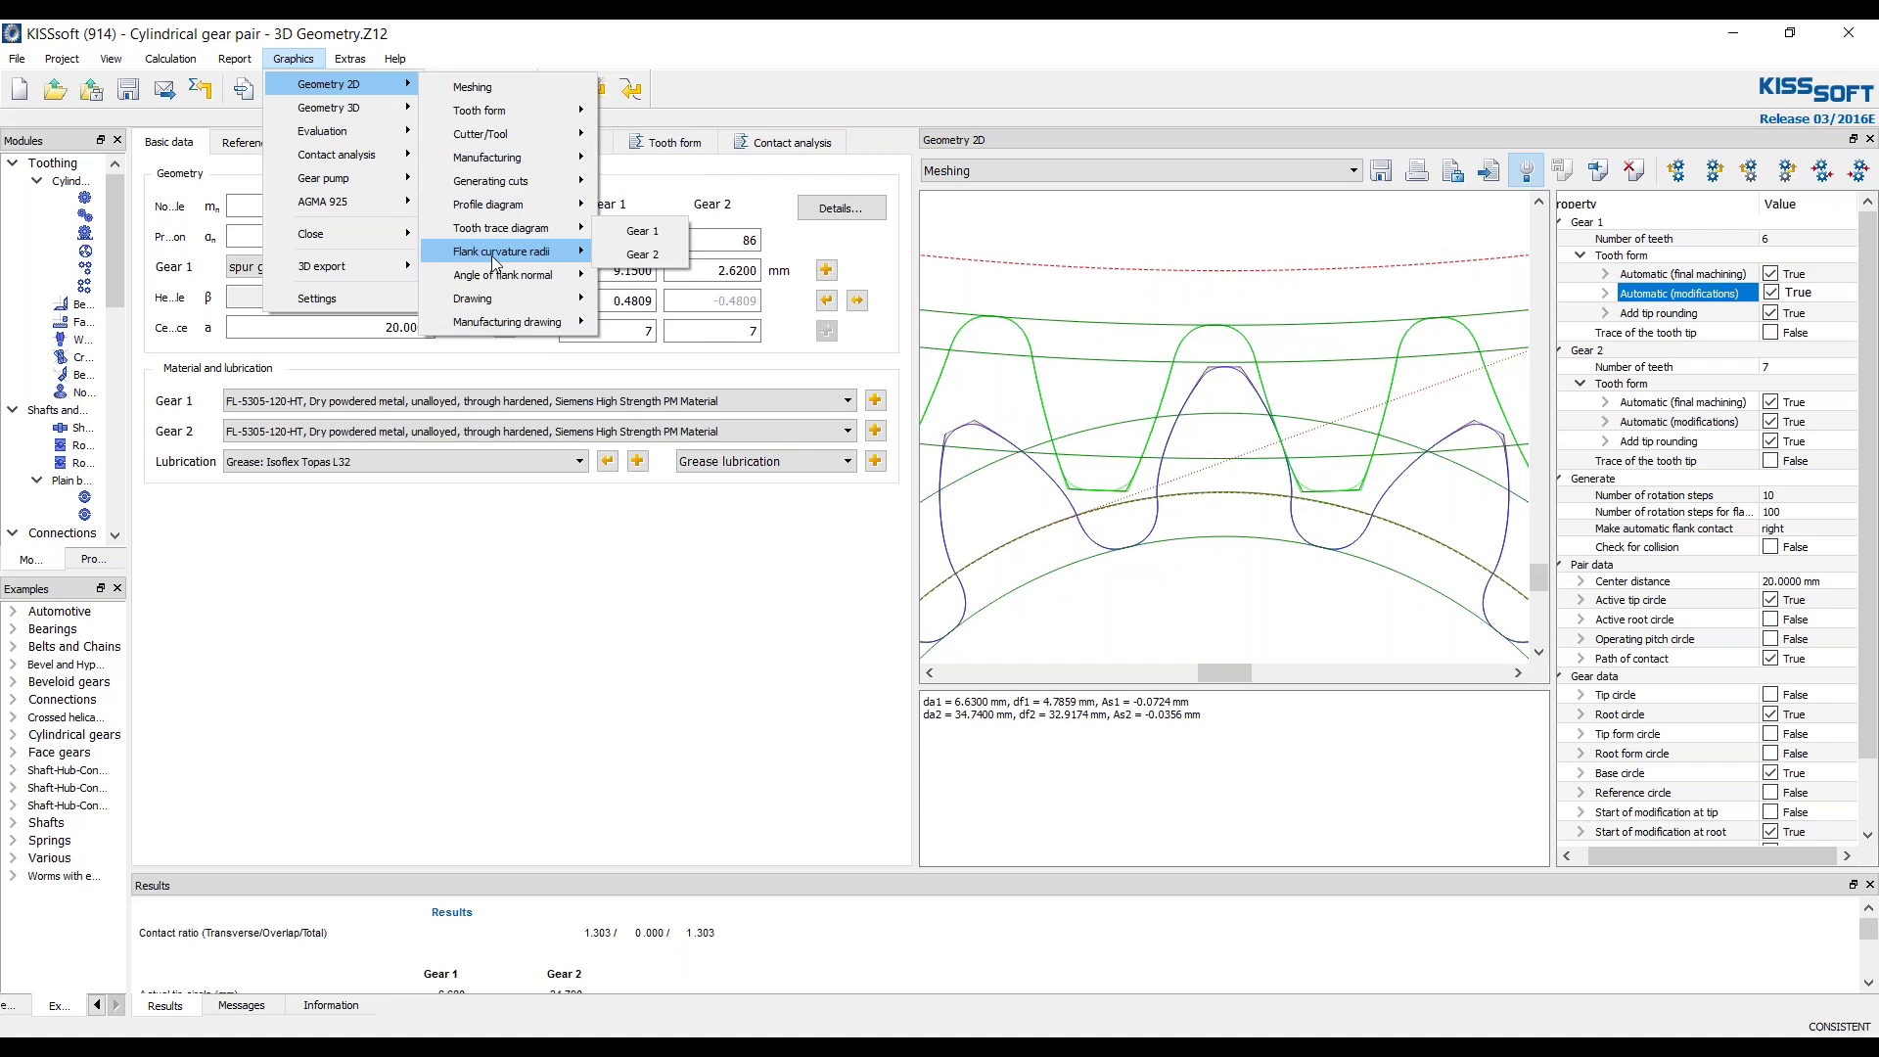
pyautogui.click(614, 118)
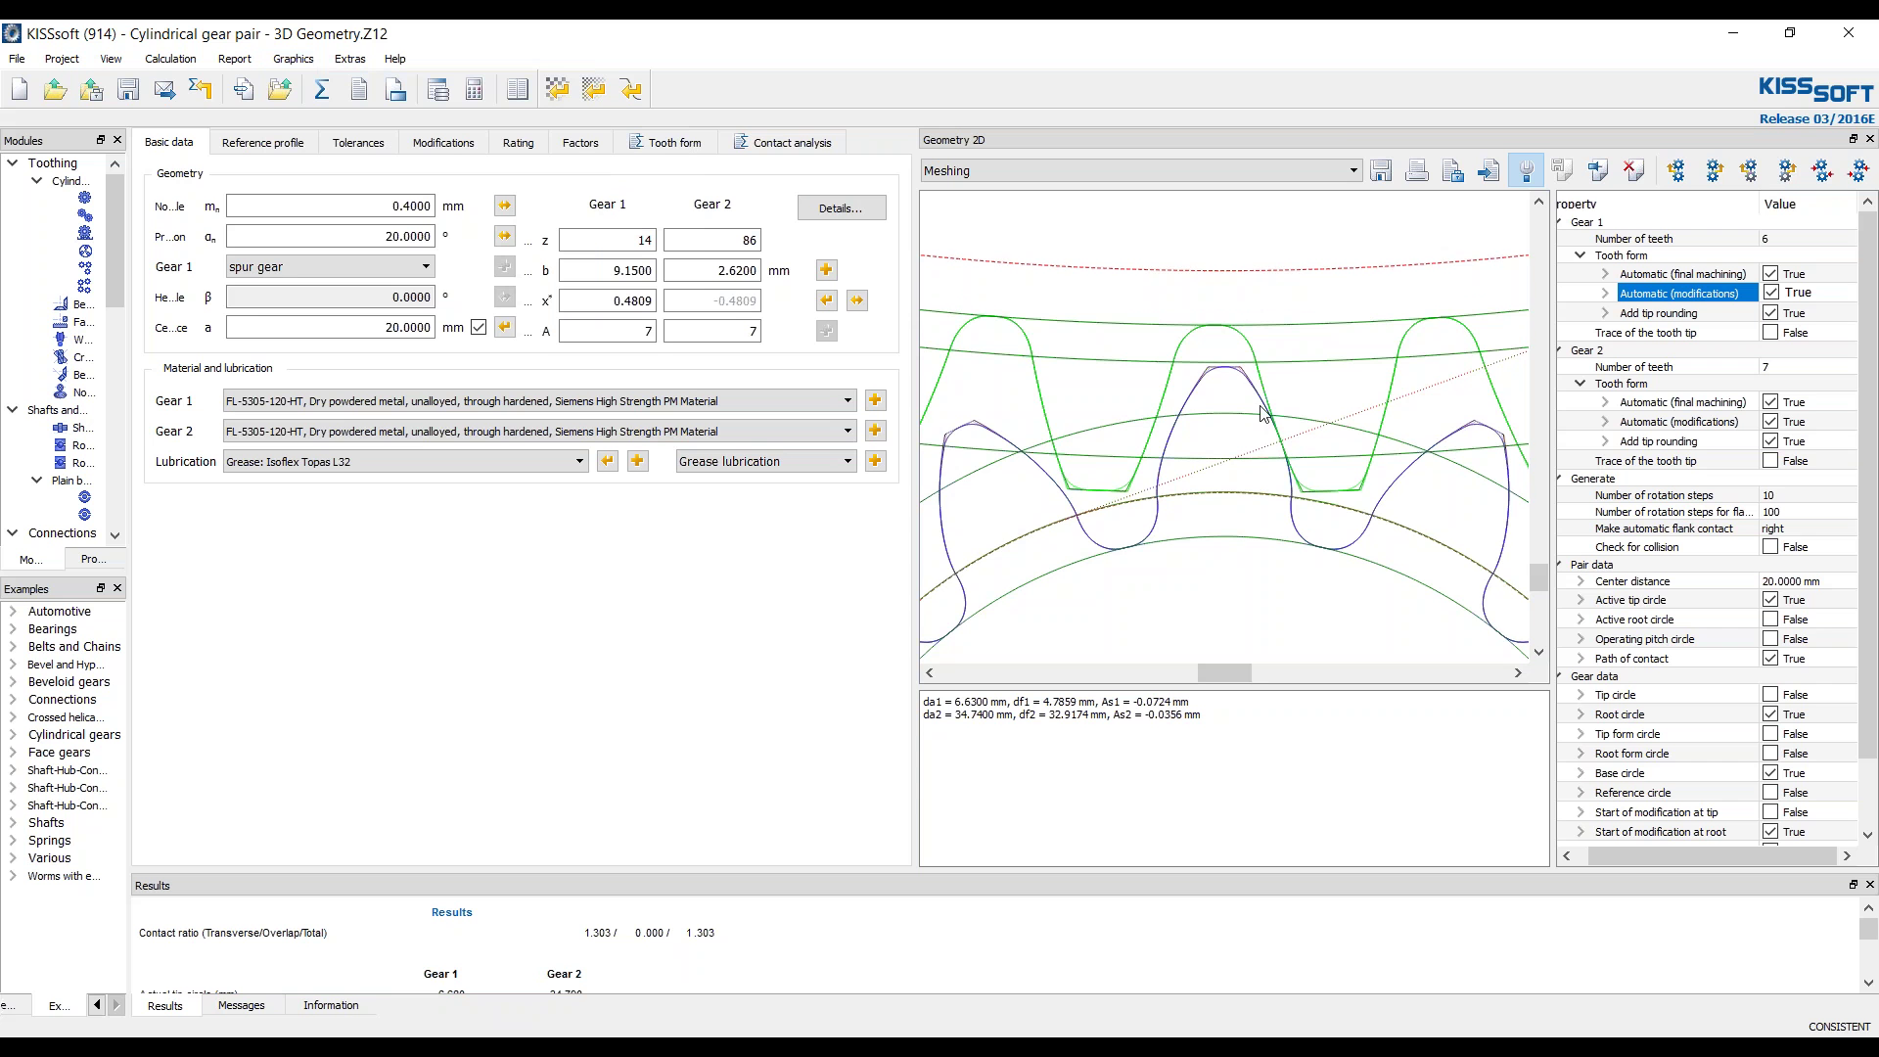
# - Zoom and pan the 2D meshing plot to centre Gear 1's tooth tip
pyautogui.scroll(3, 1267, 419)
pyautogui.scroll(2, 1268, 419)
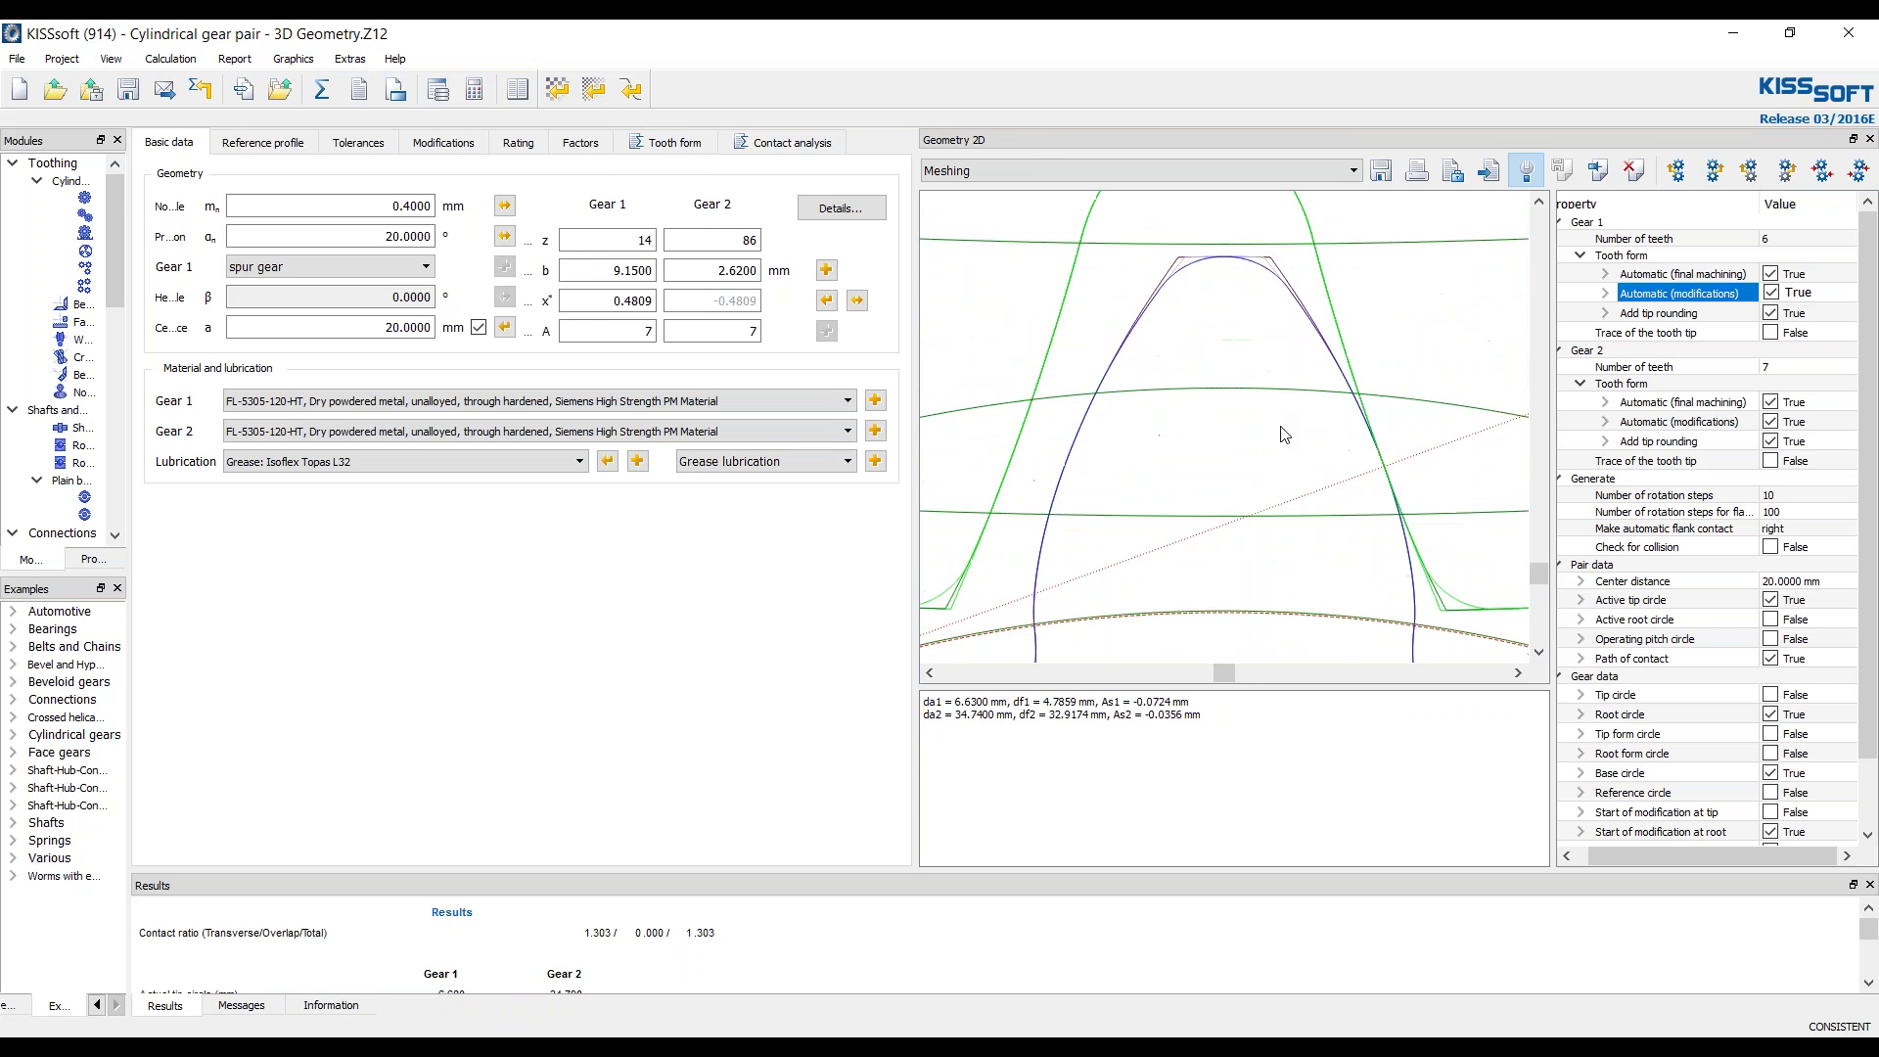
pyautogui.rightClick(1236, 445)
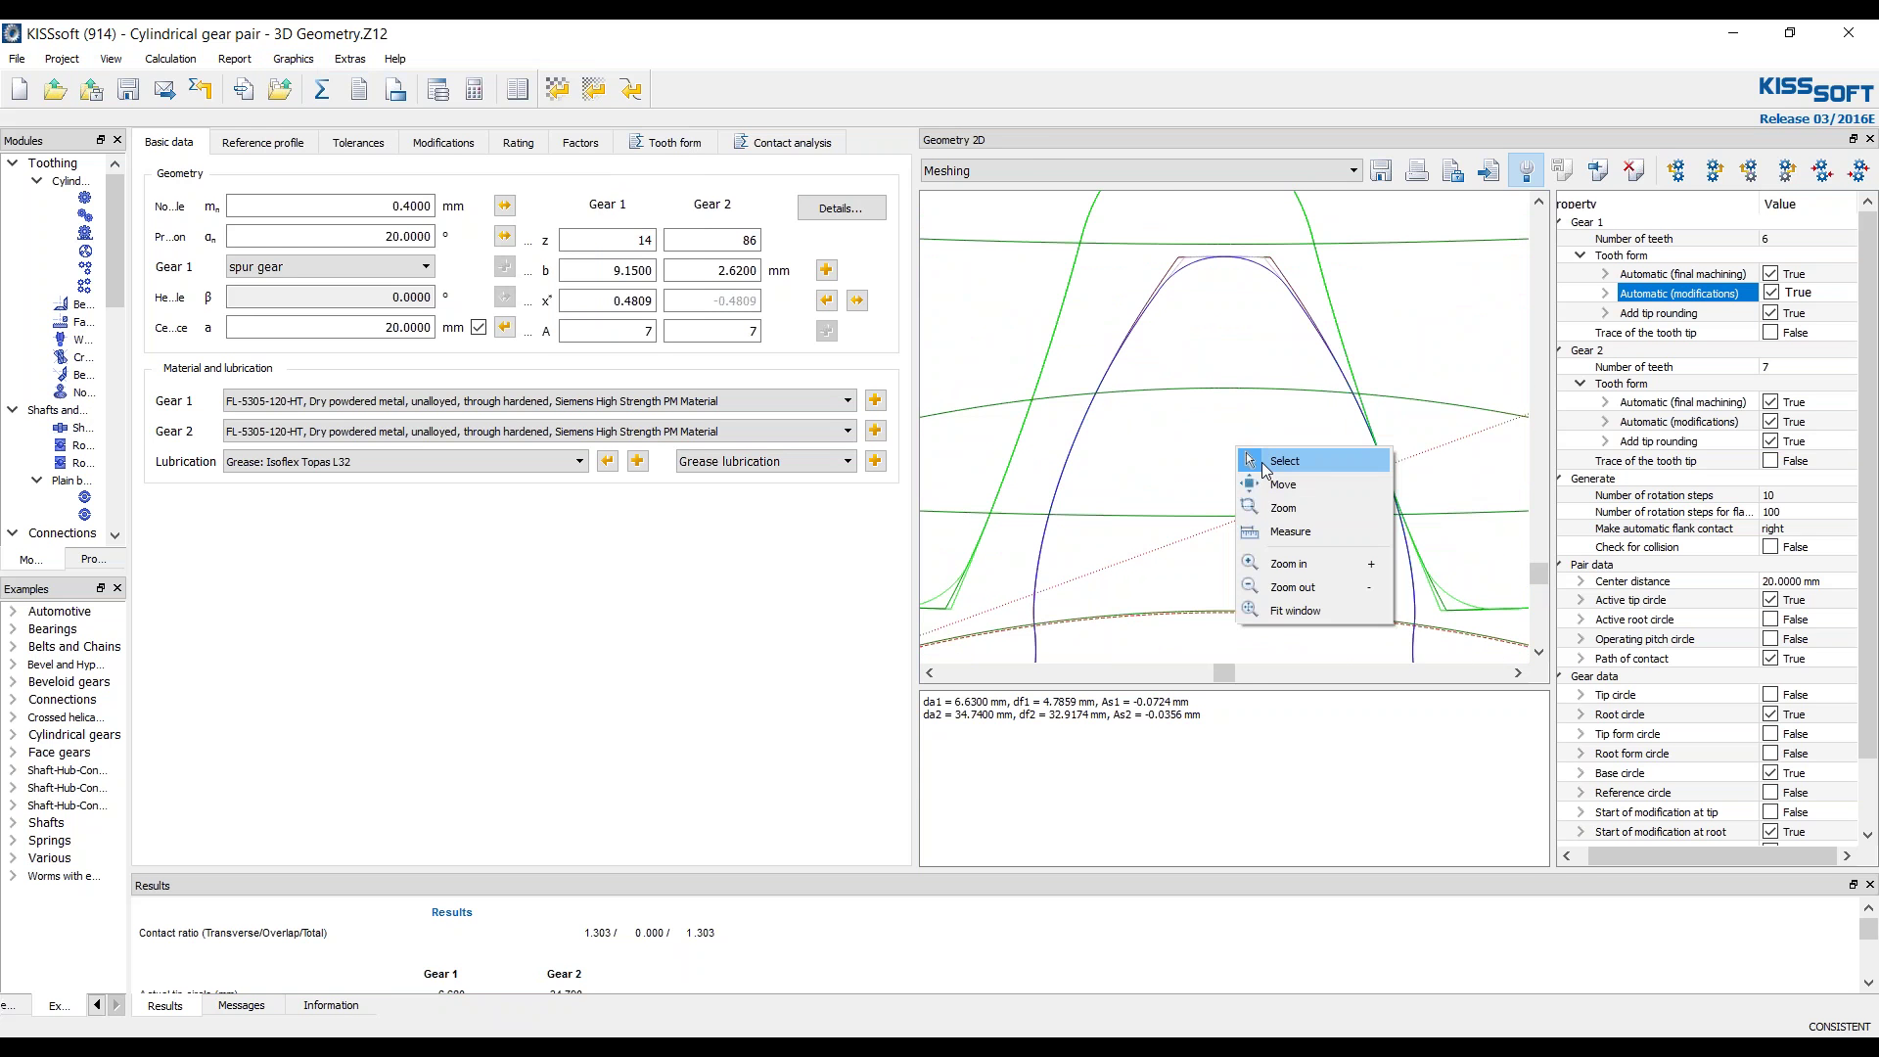
pyautogui.click(1272, 483)
pyautogui.scroll(4, 1285, 397)
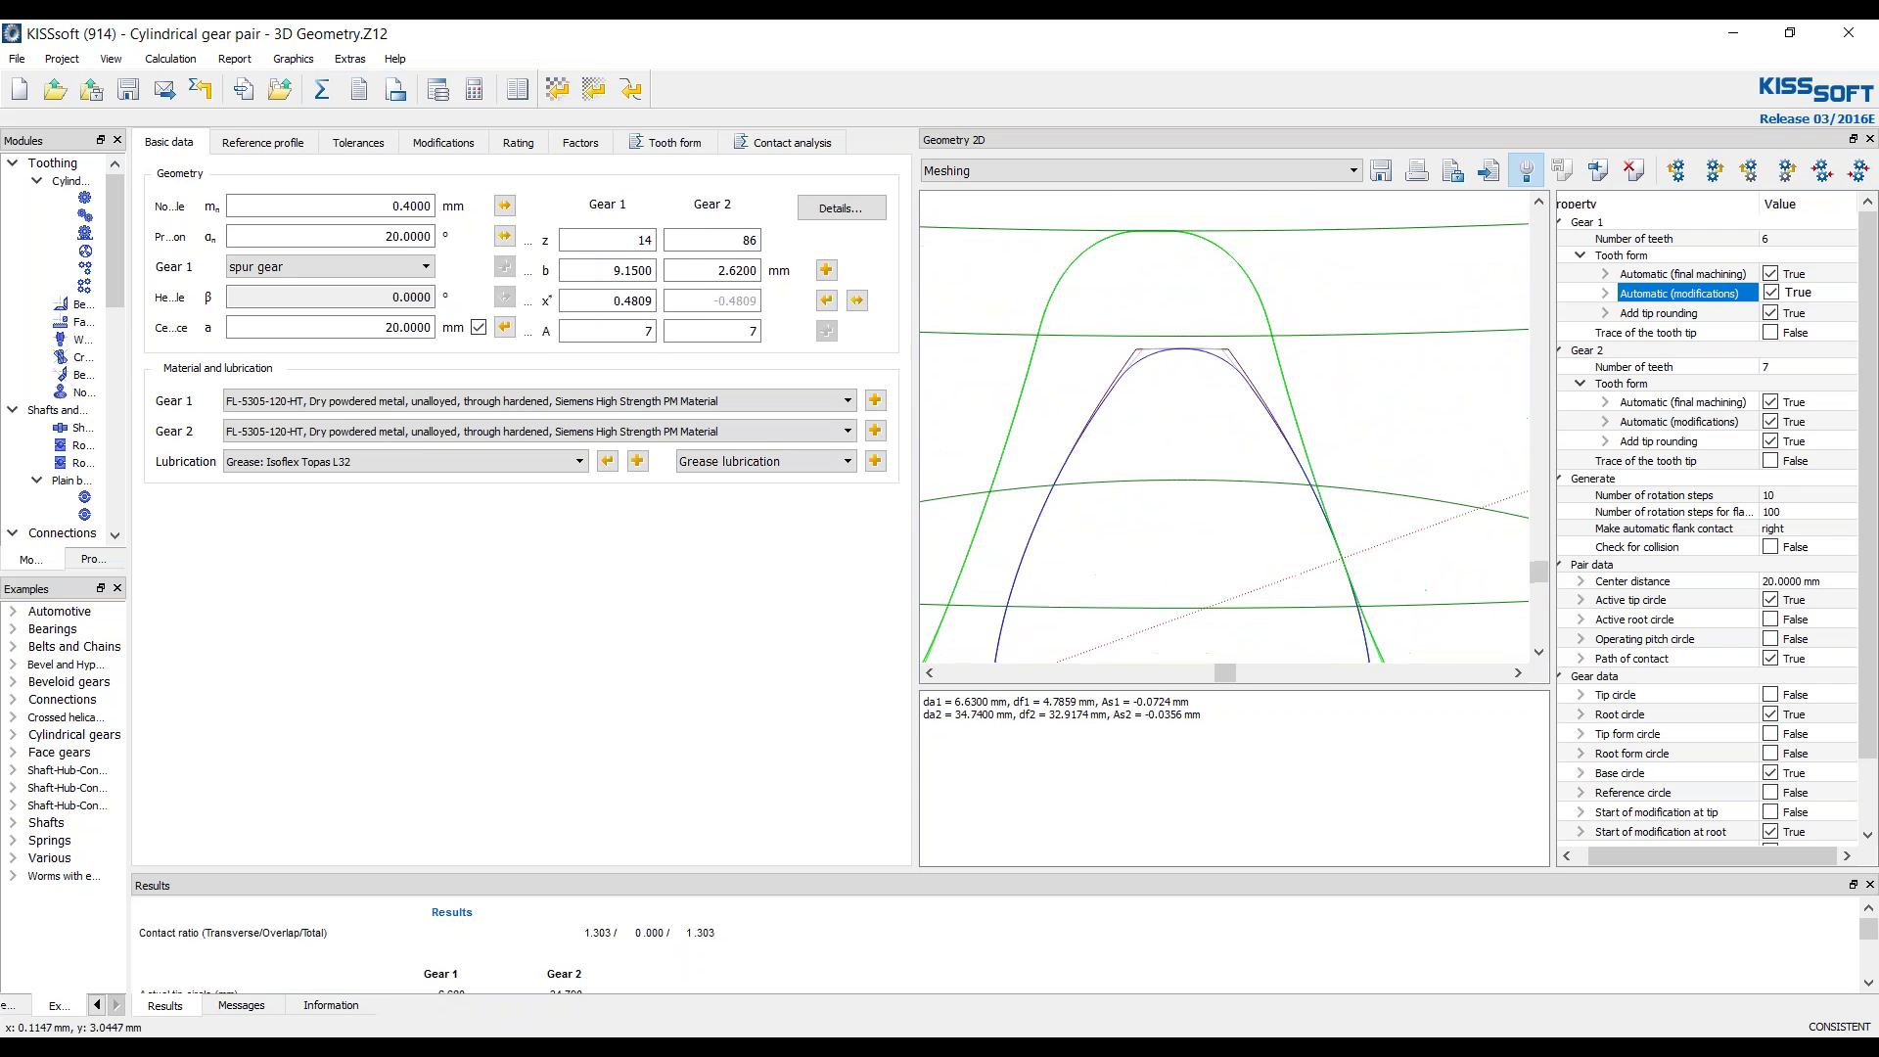
pyautogui.moveTo(1243, 370); pyautogui.dragTo(1300, 469)
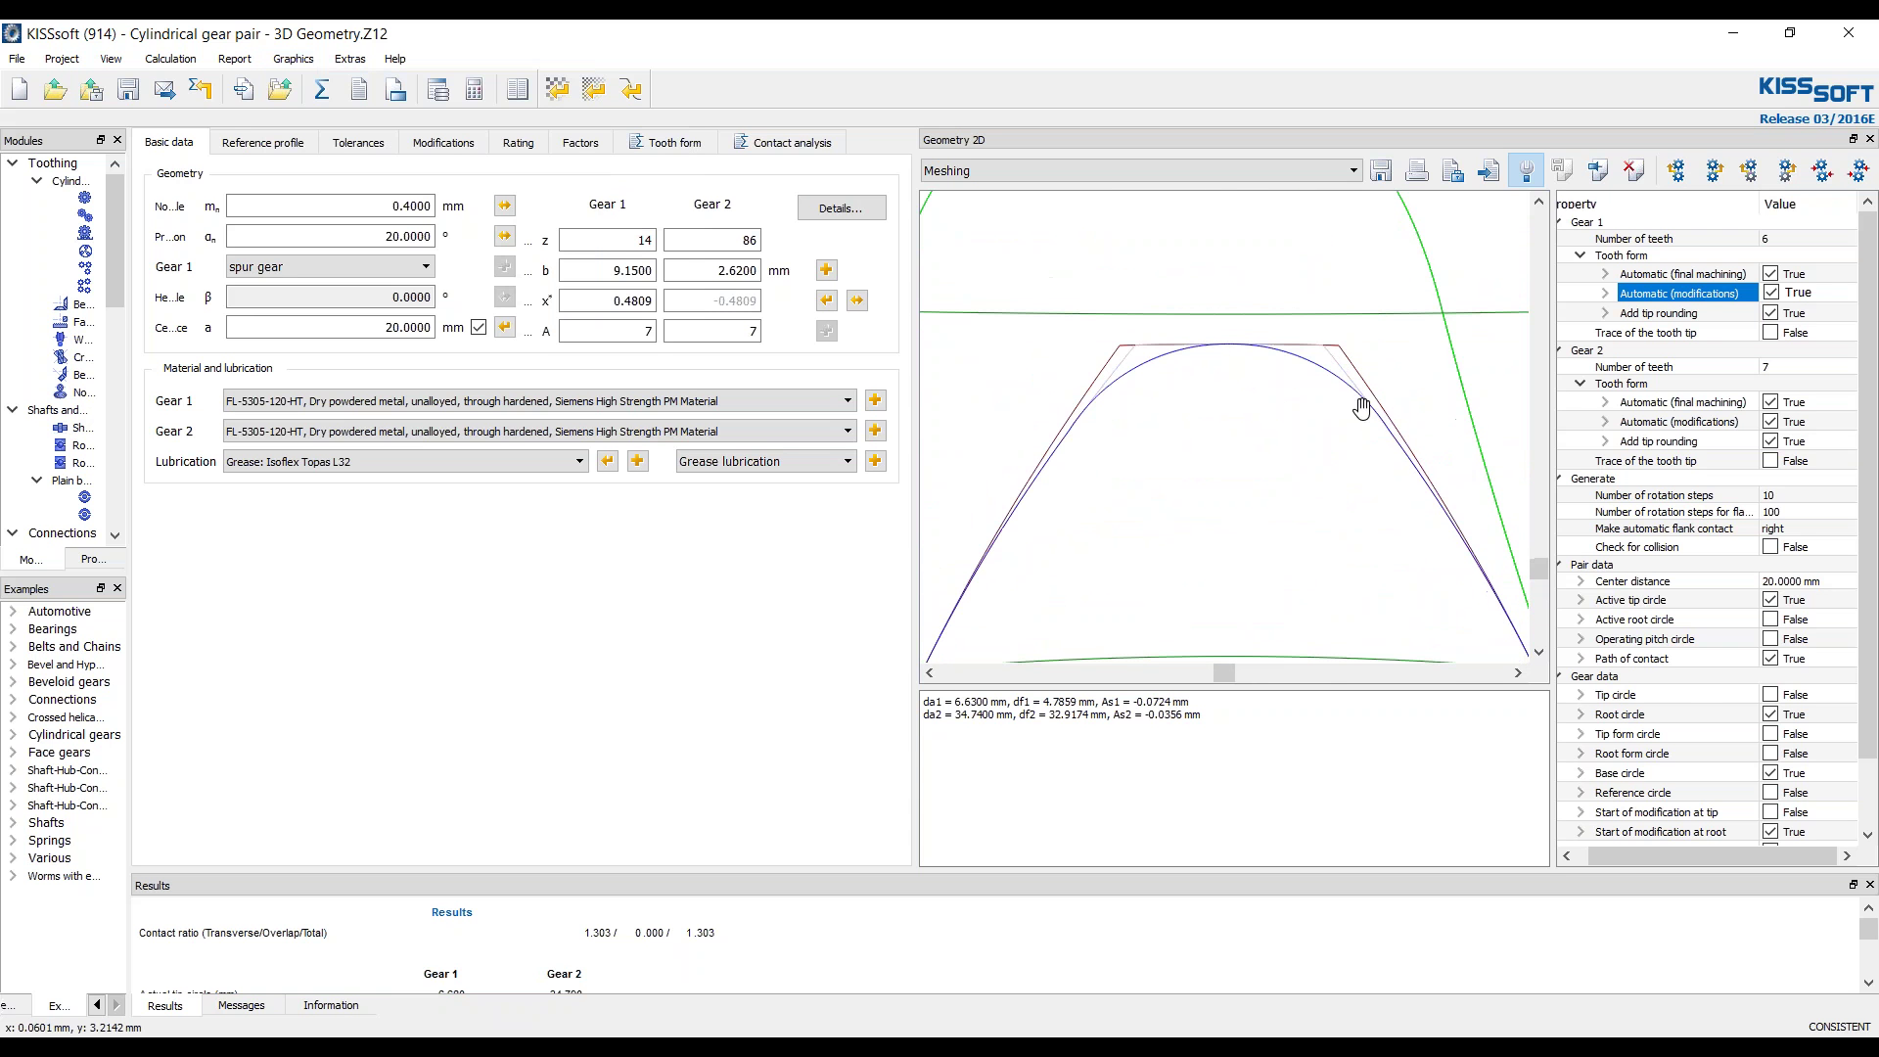
# - Expand the final machining, modifications and tip rounding curve rows to show their colours
pyautogui.click(1605, 274)
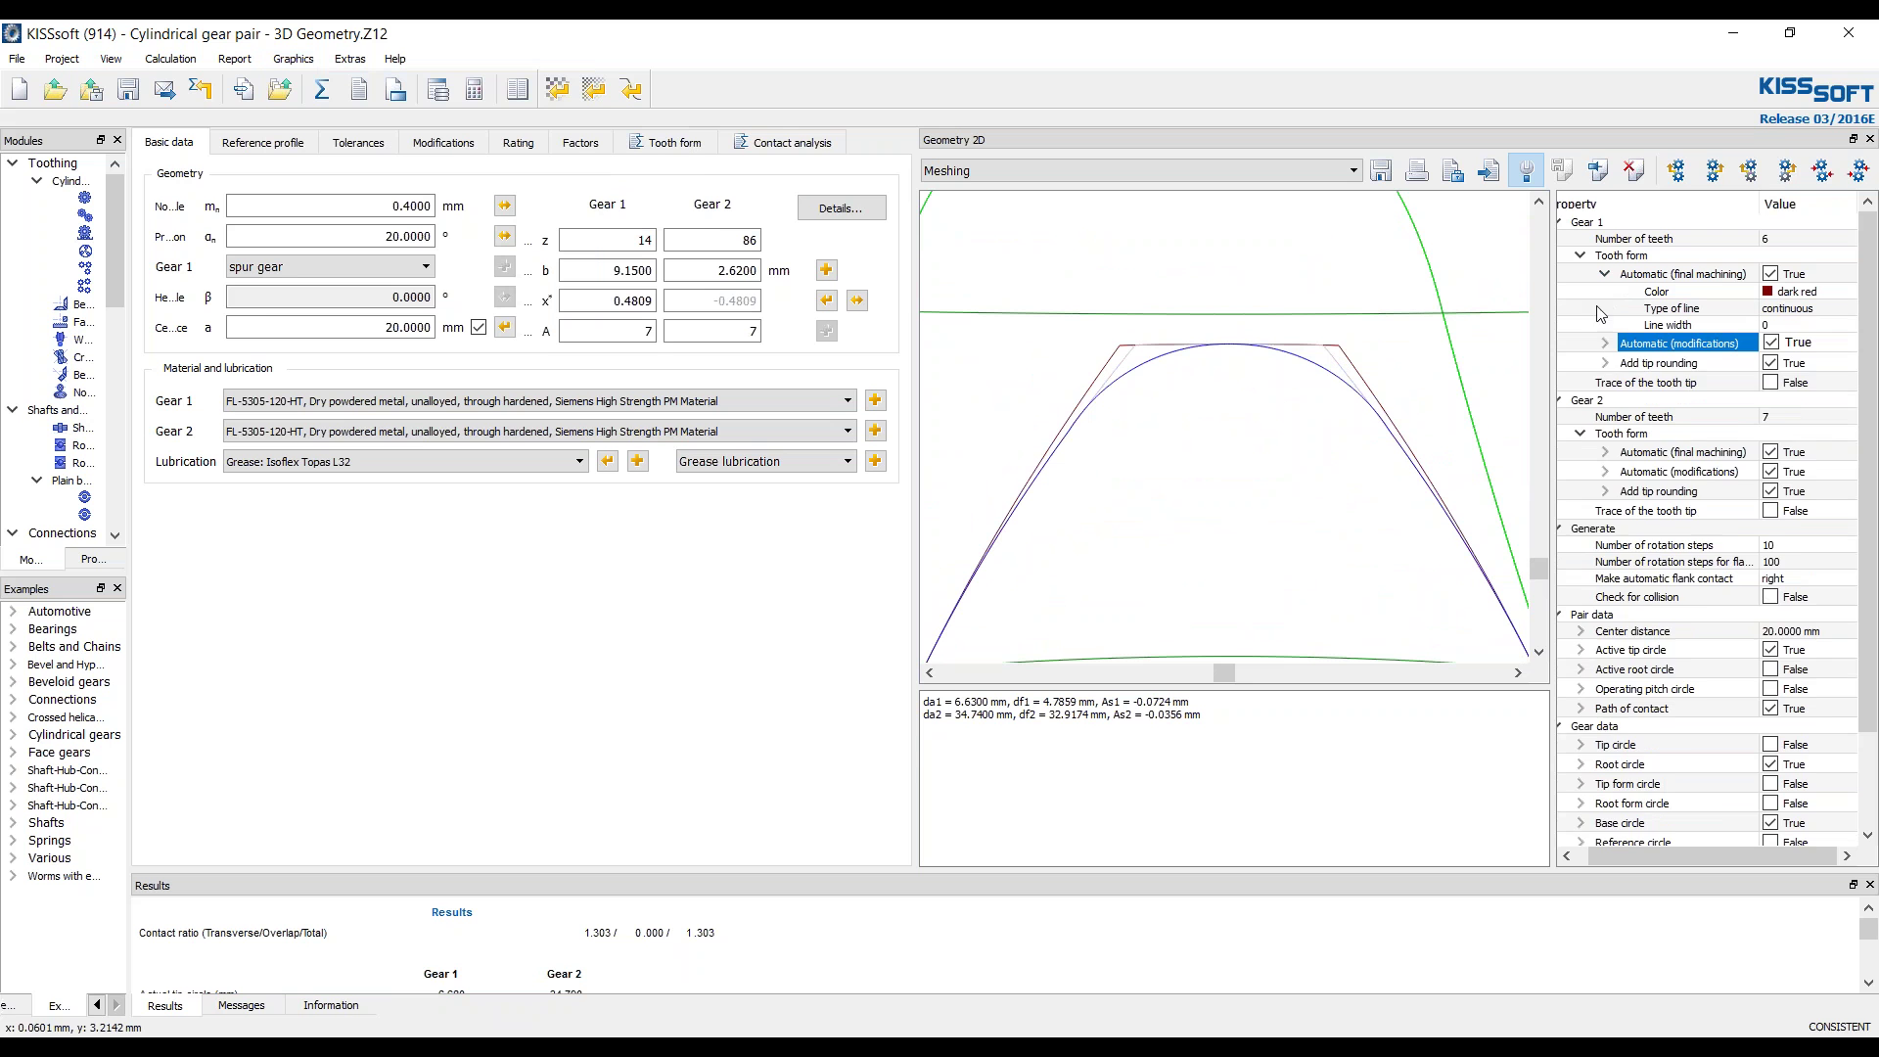
pyautogui.click(1605, 343)
pyautogui.click(1606, 413)
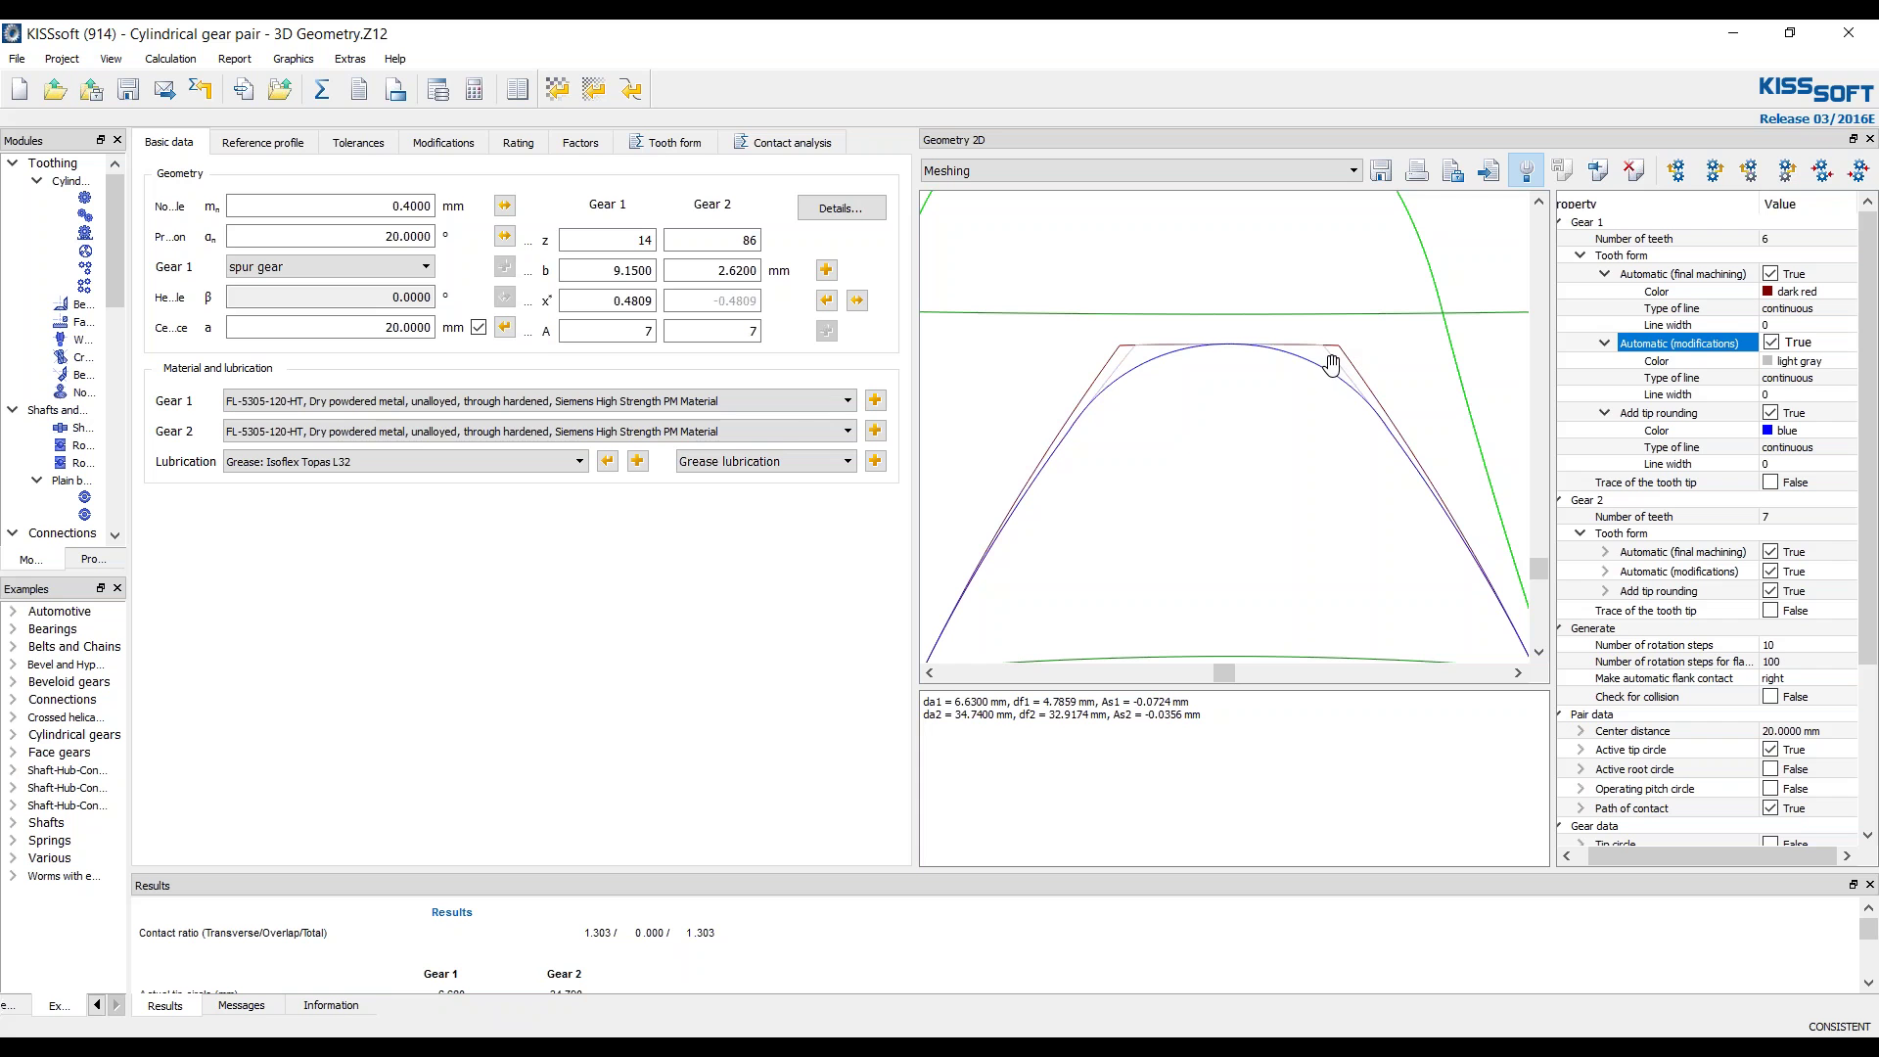
# - Change the modifications curve colour to purple
pyautogui.click(1789, 364)
pyautogui.click(1788, 364)
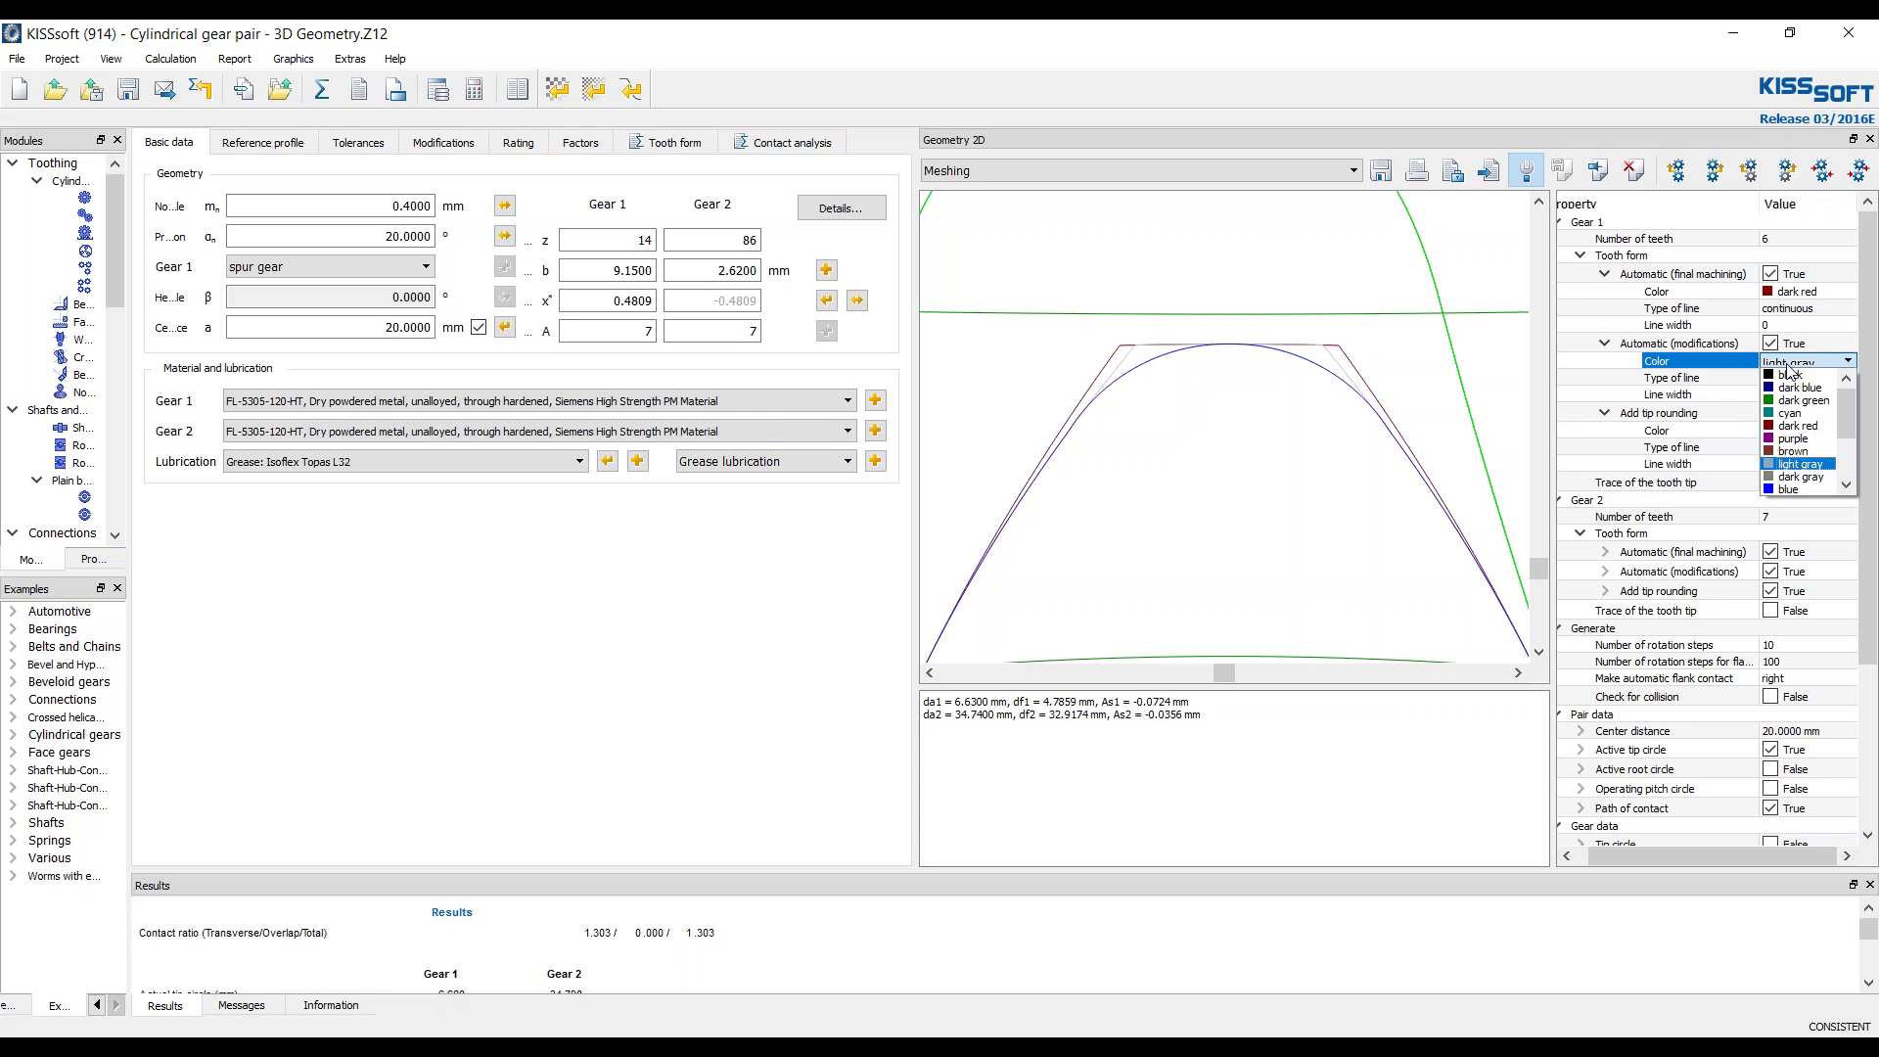
pyautogui.click(1789, 440)
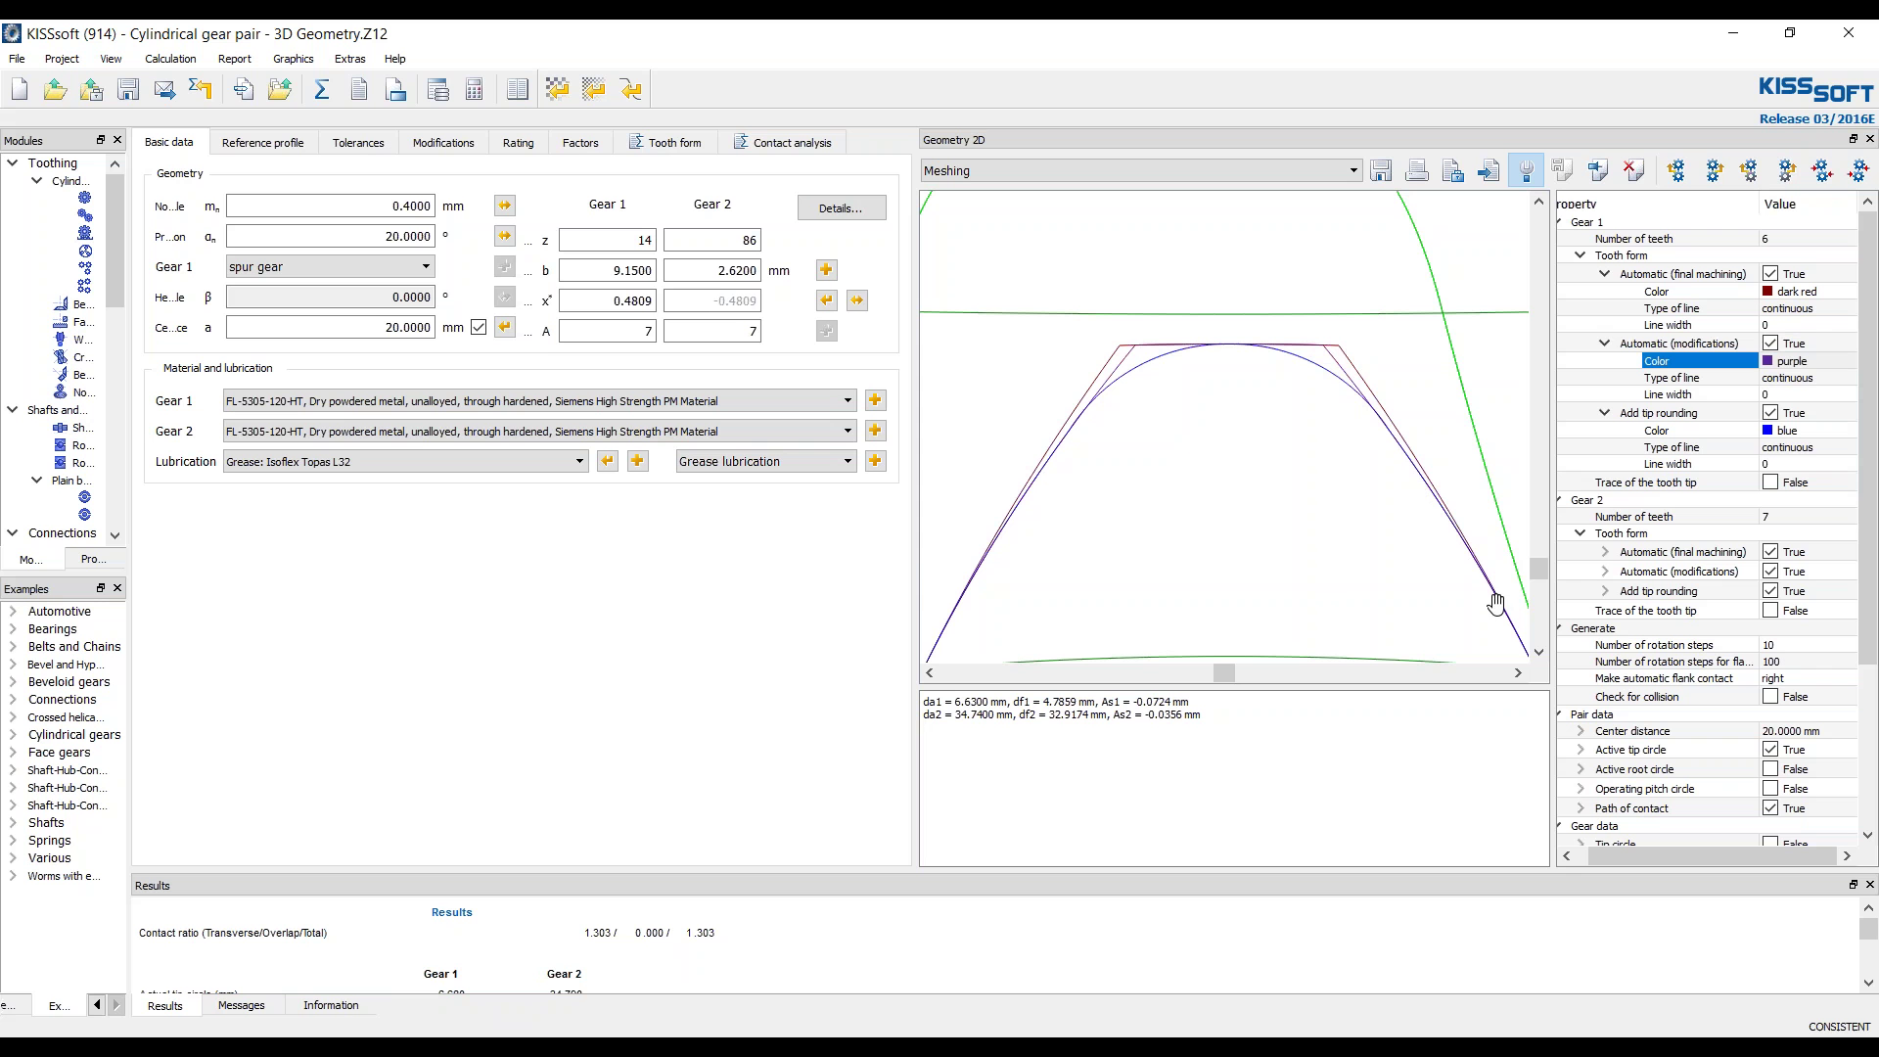
pyautogui.scroll(-2, 1365, 464)
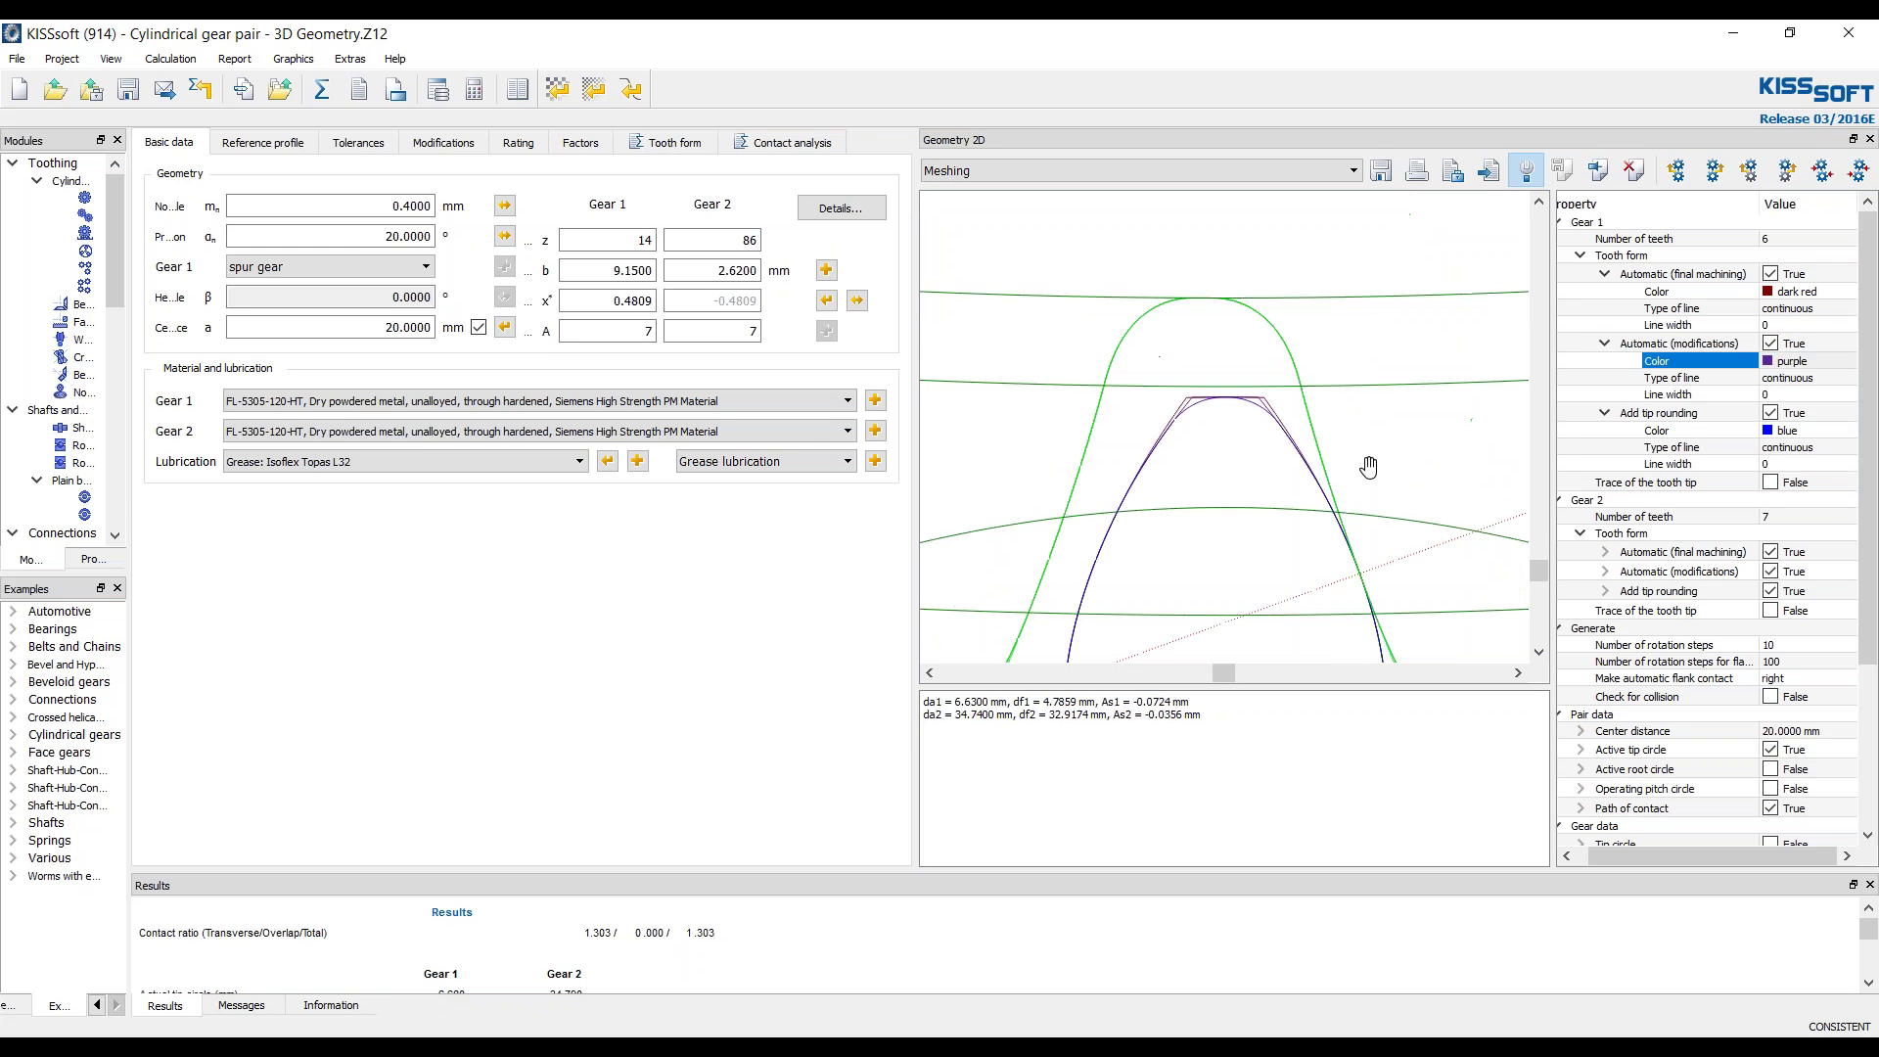
pyautogui.scroll(4, 1368, 467)
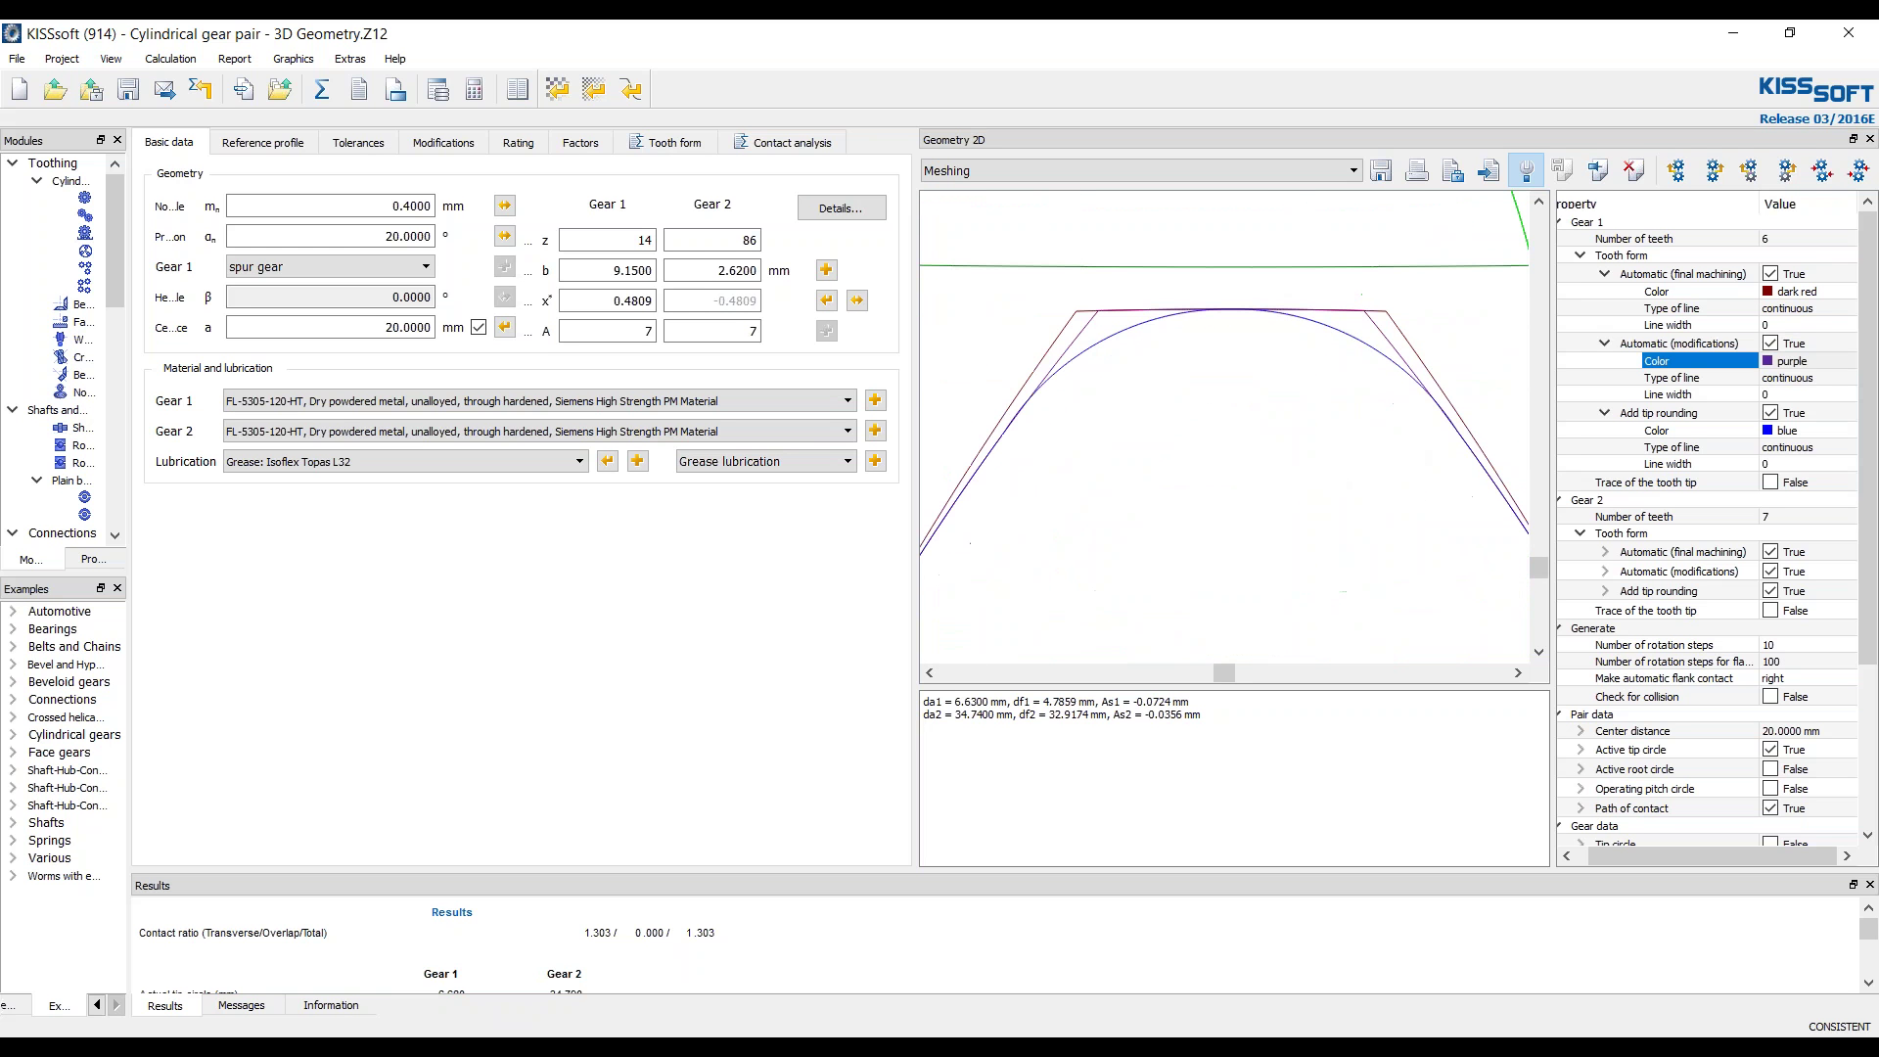
# - Open the tip rounding curve colour setting and scroll through the properties panel
pyautogui.click(1698, 437)
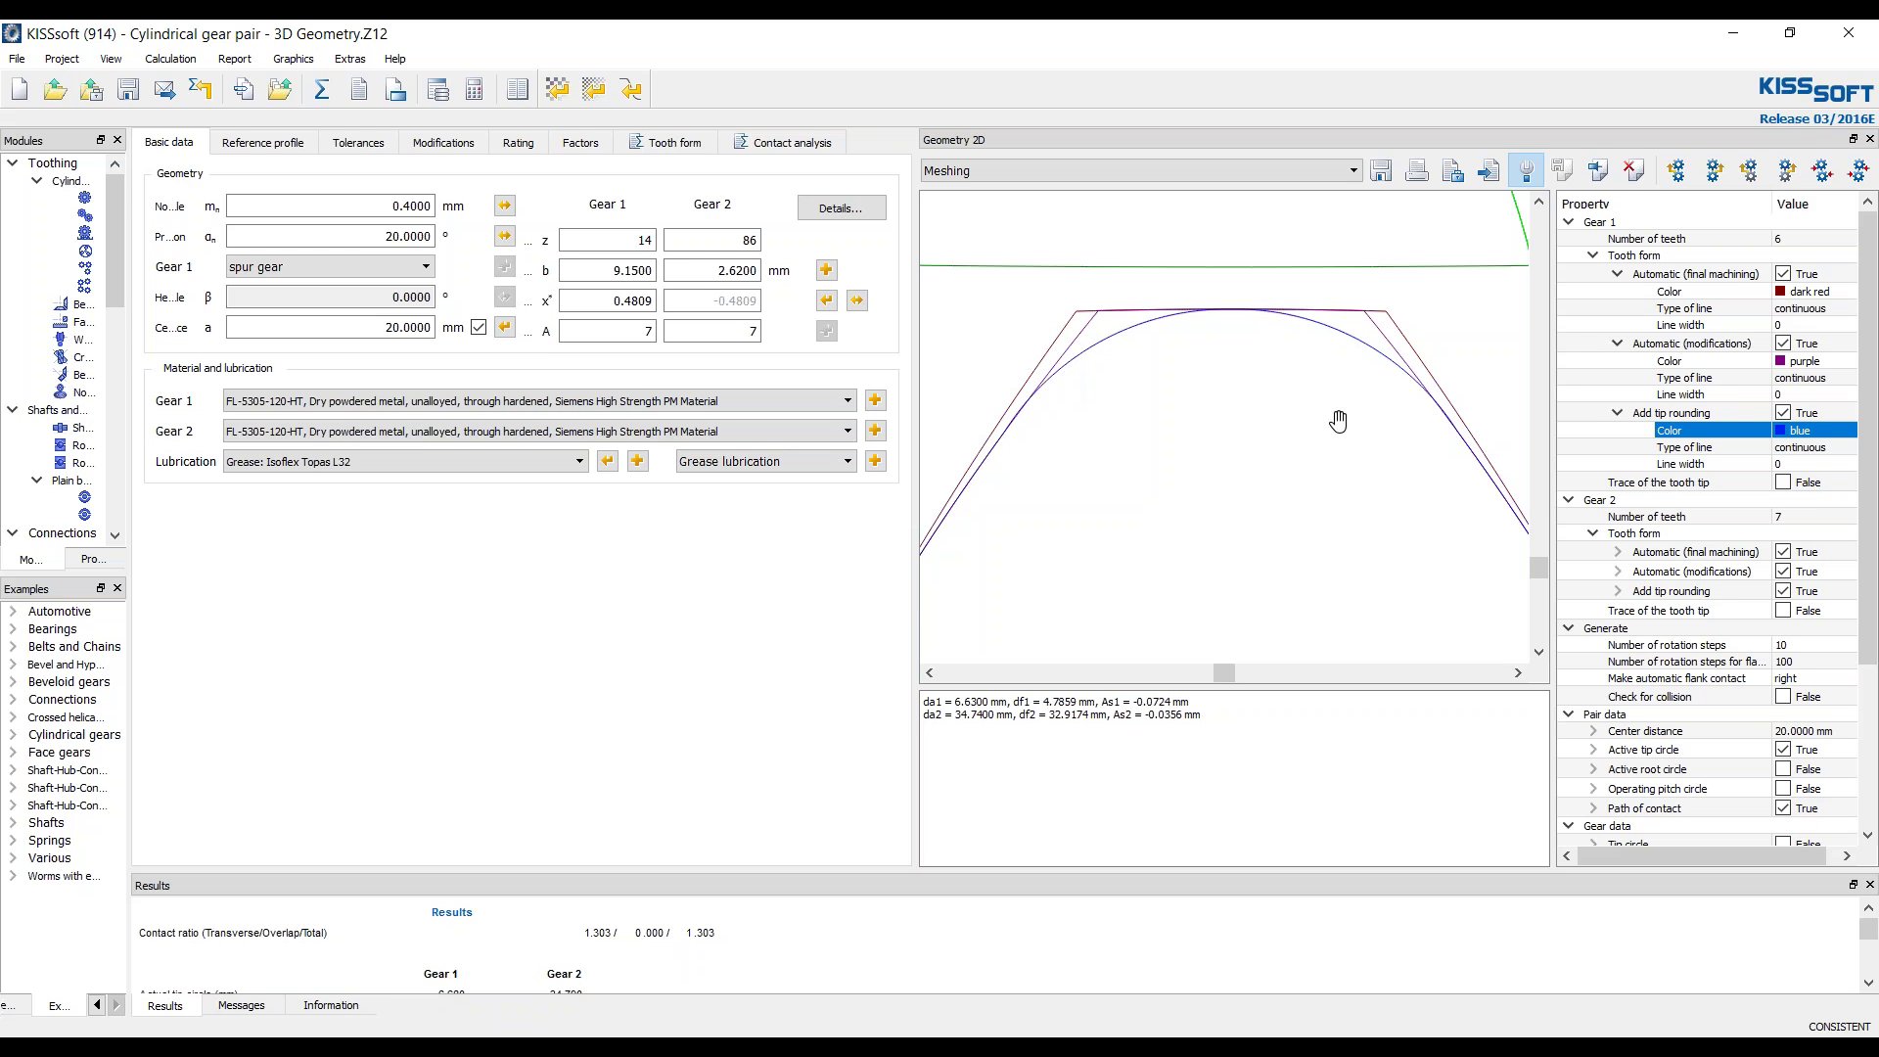
pyautogui.scroll(-3, 1290, 468)
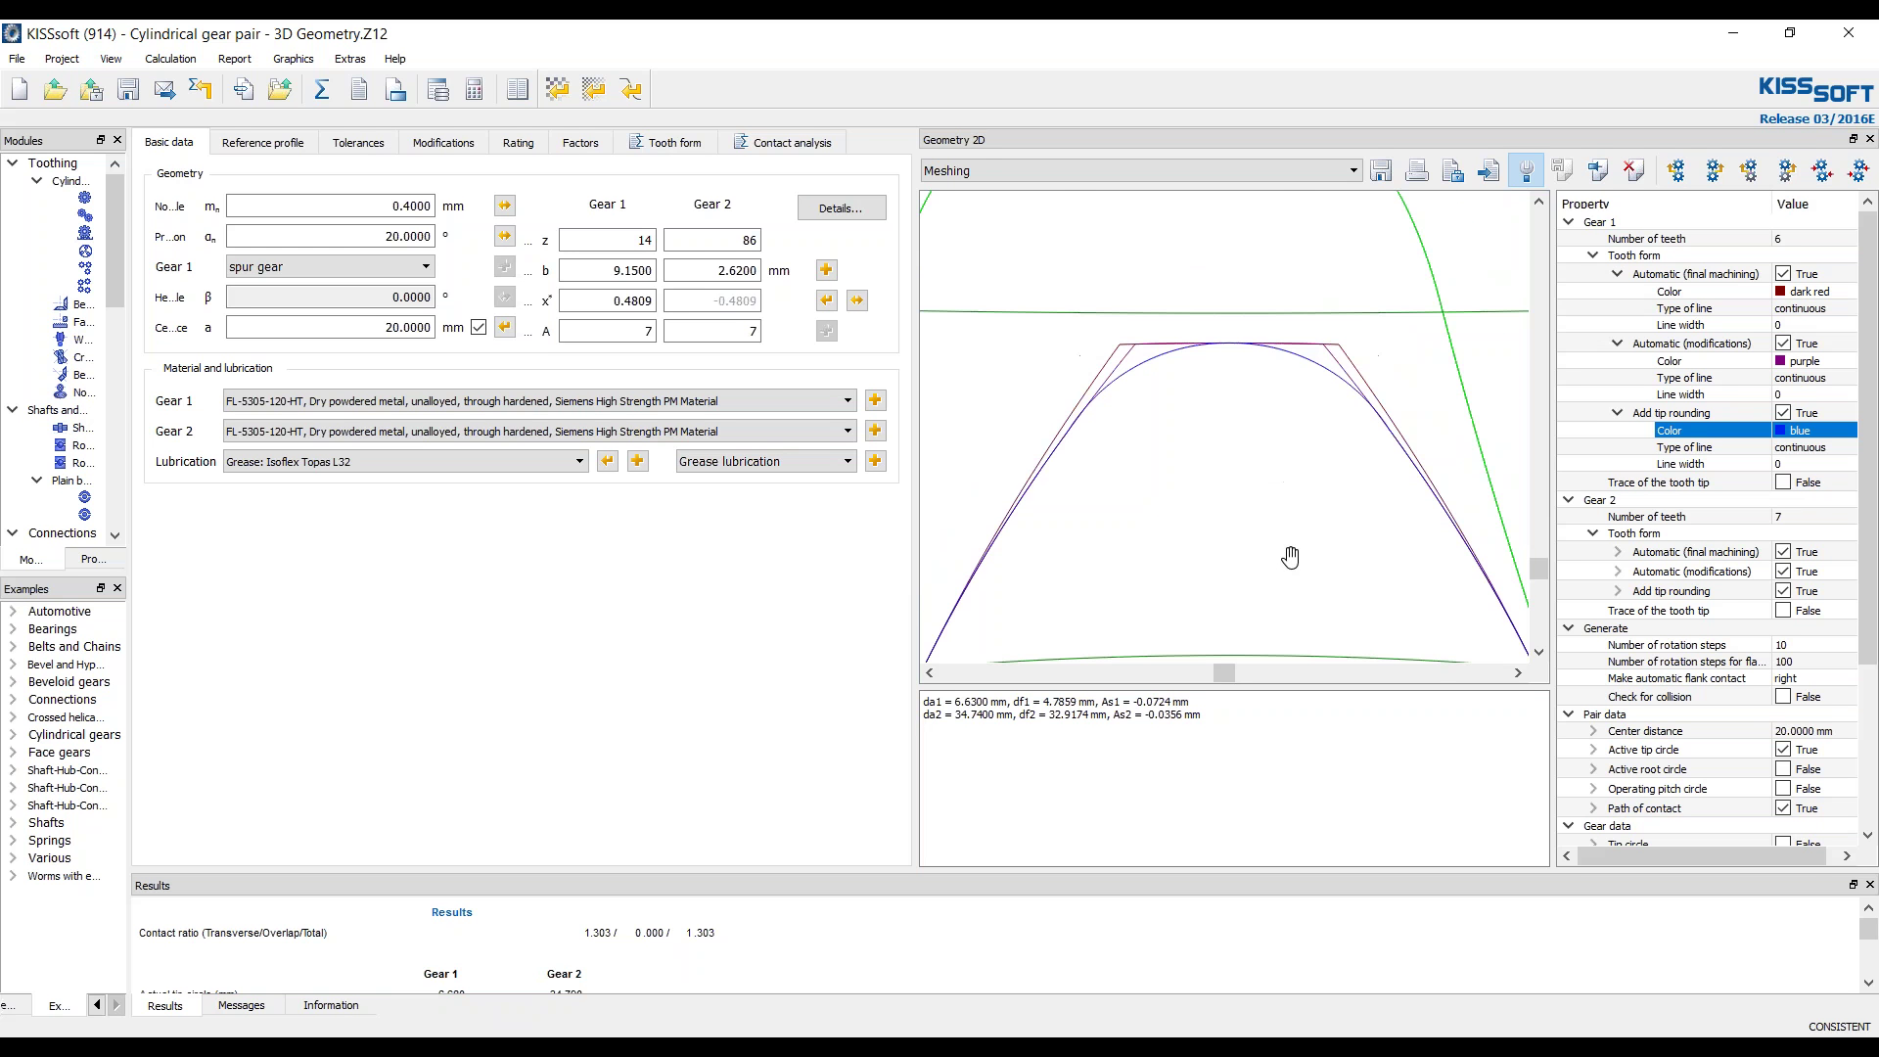
pyautogui.scroll(-5, 1289, 557)
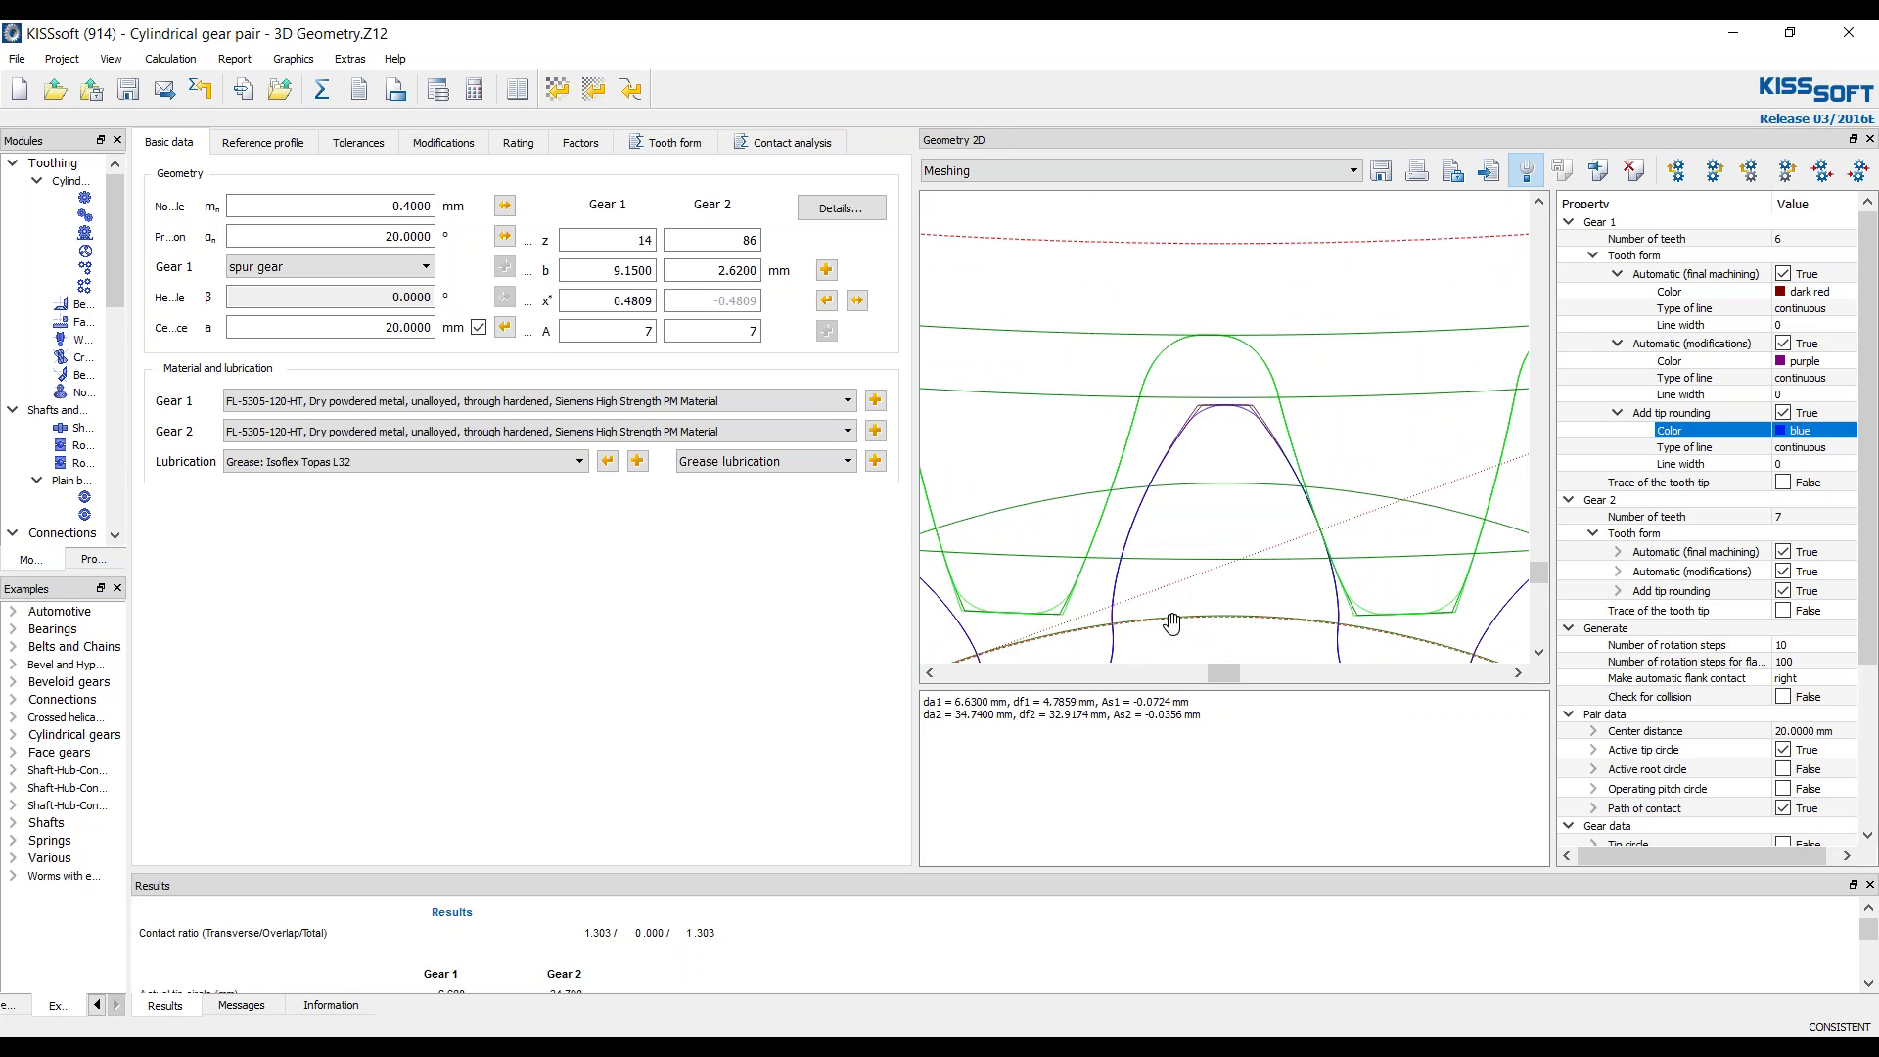
pyautogui.scroll(-2, 1171, 622)
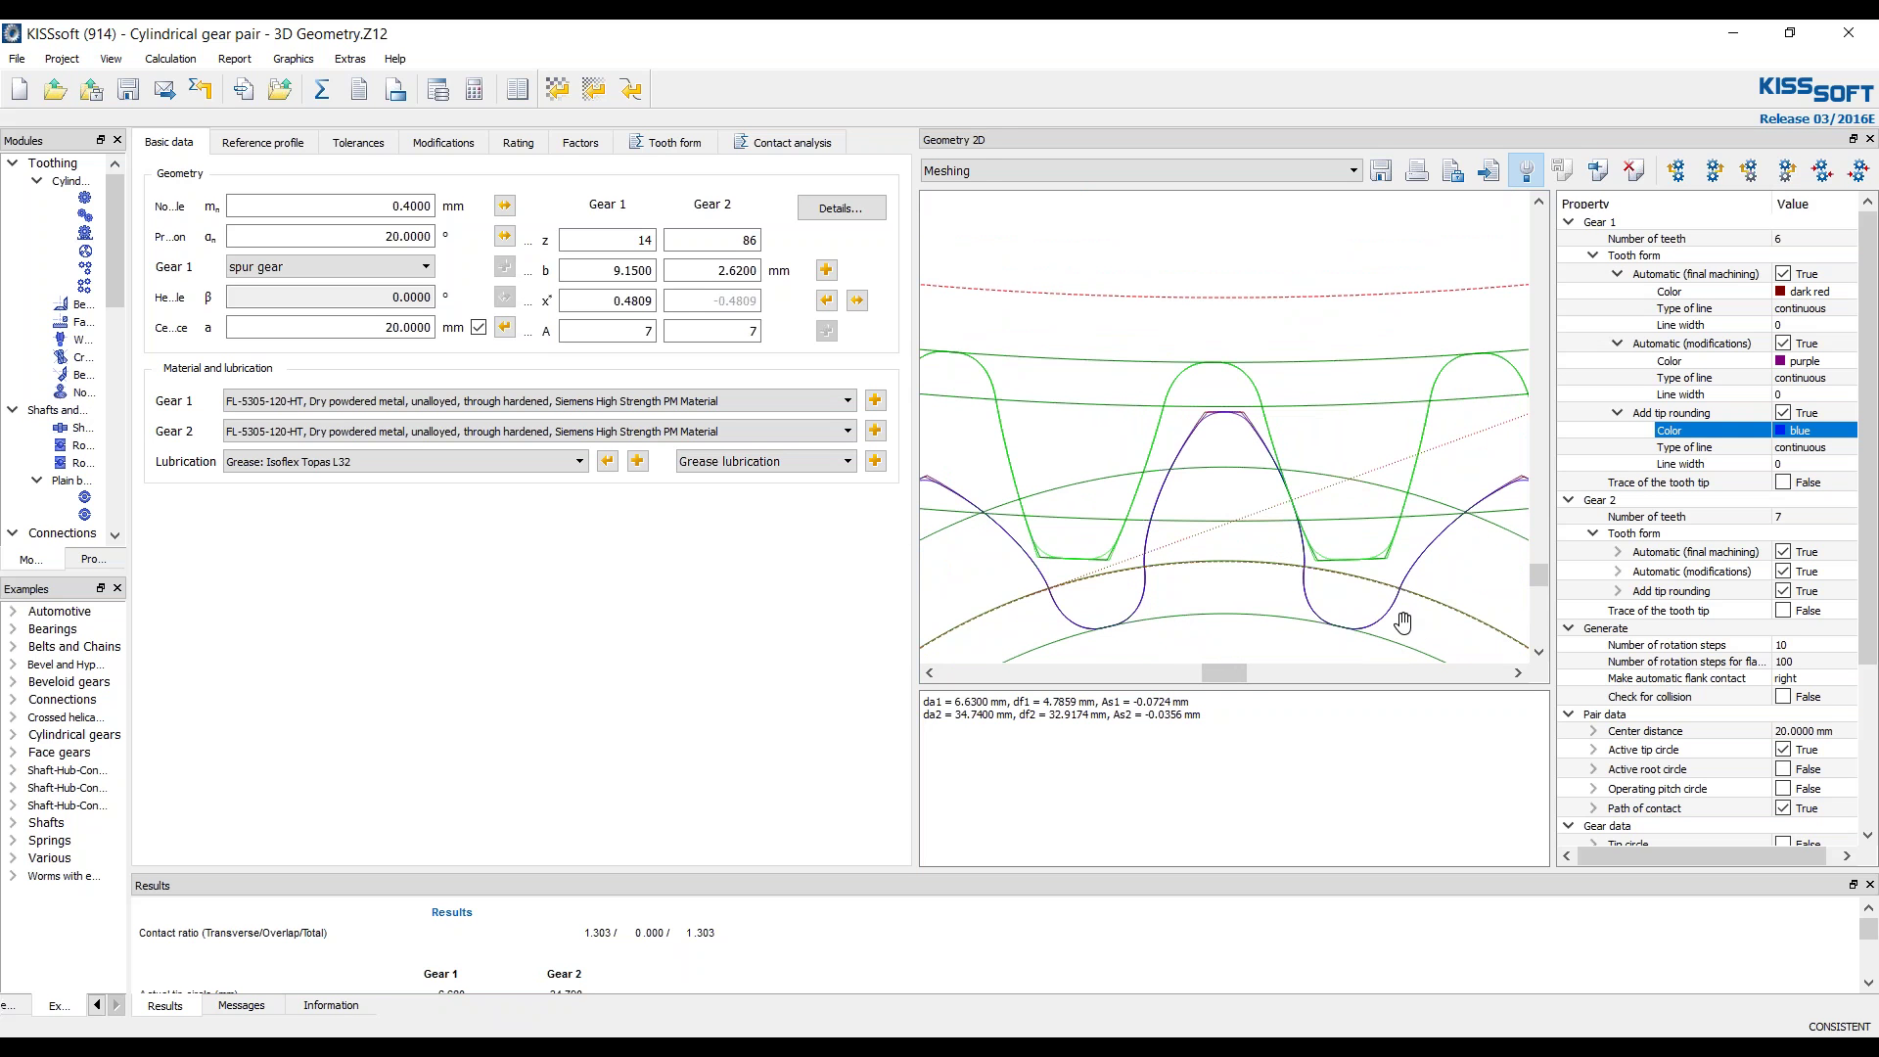
pyautogui.scroll(3, 1243, 436)
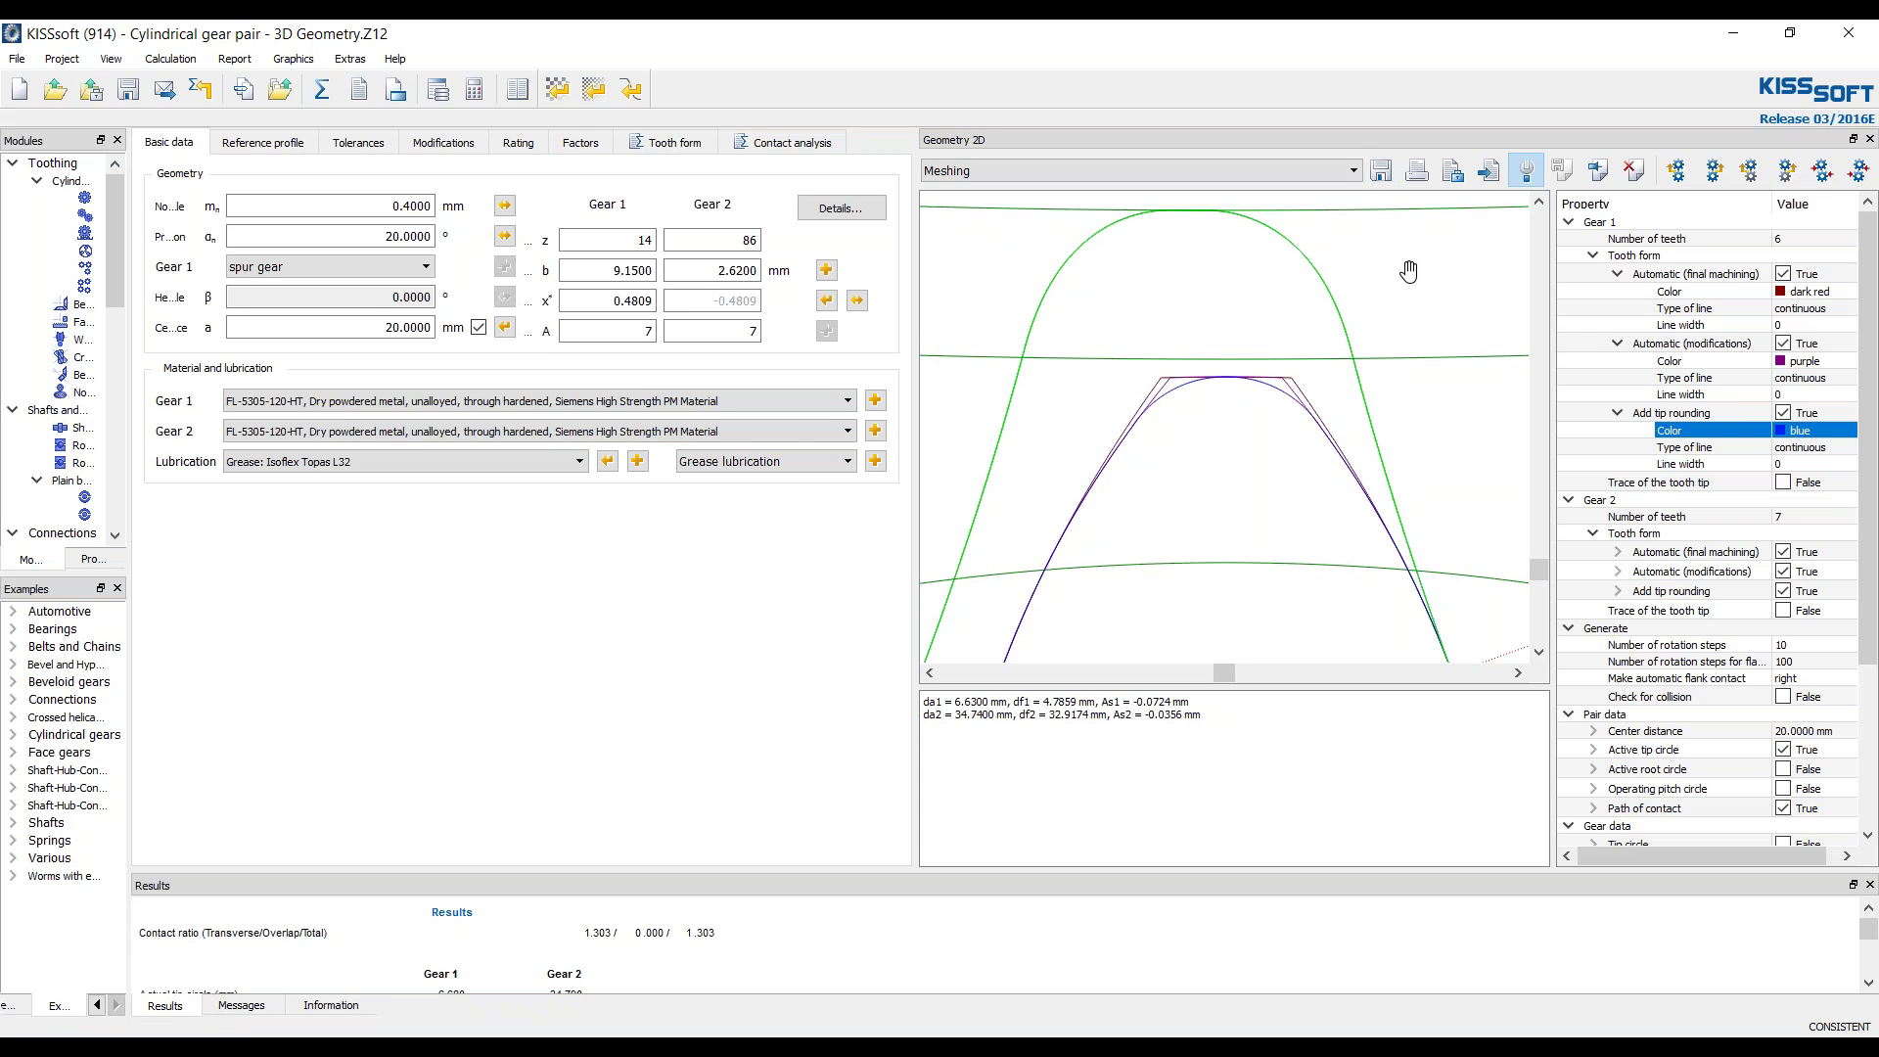
# - Switch the 2D view to Tooth form Gear 2, then Tooth form Gear 1, and zoom in
pyautogui.click(1351, 172)
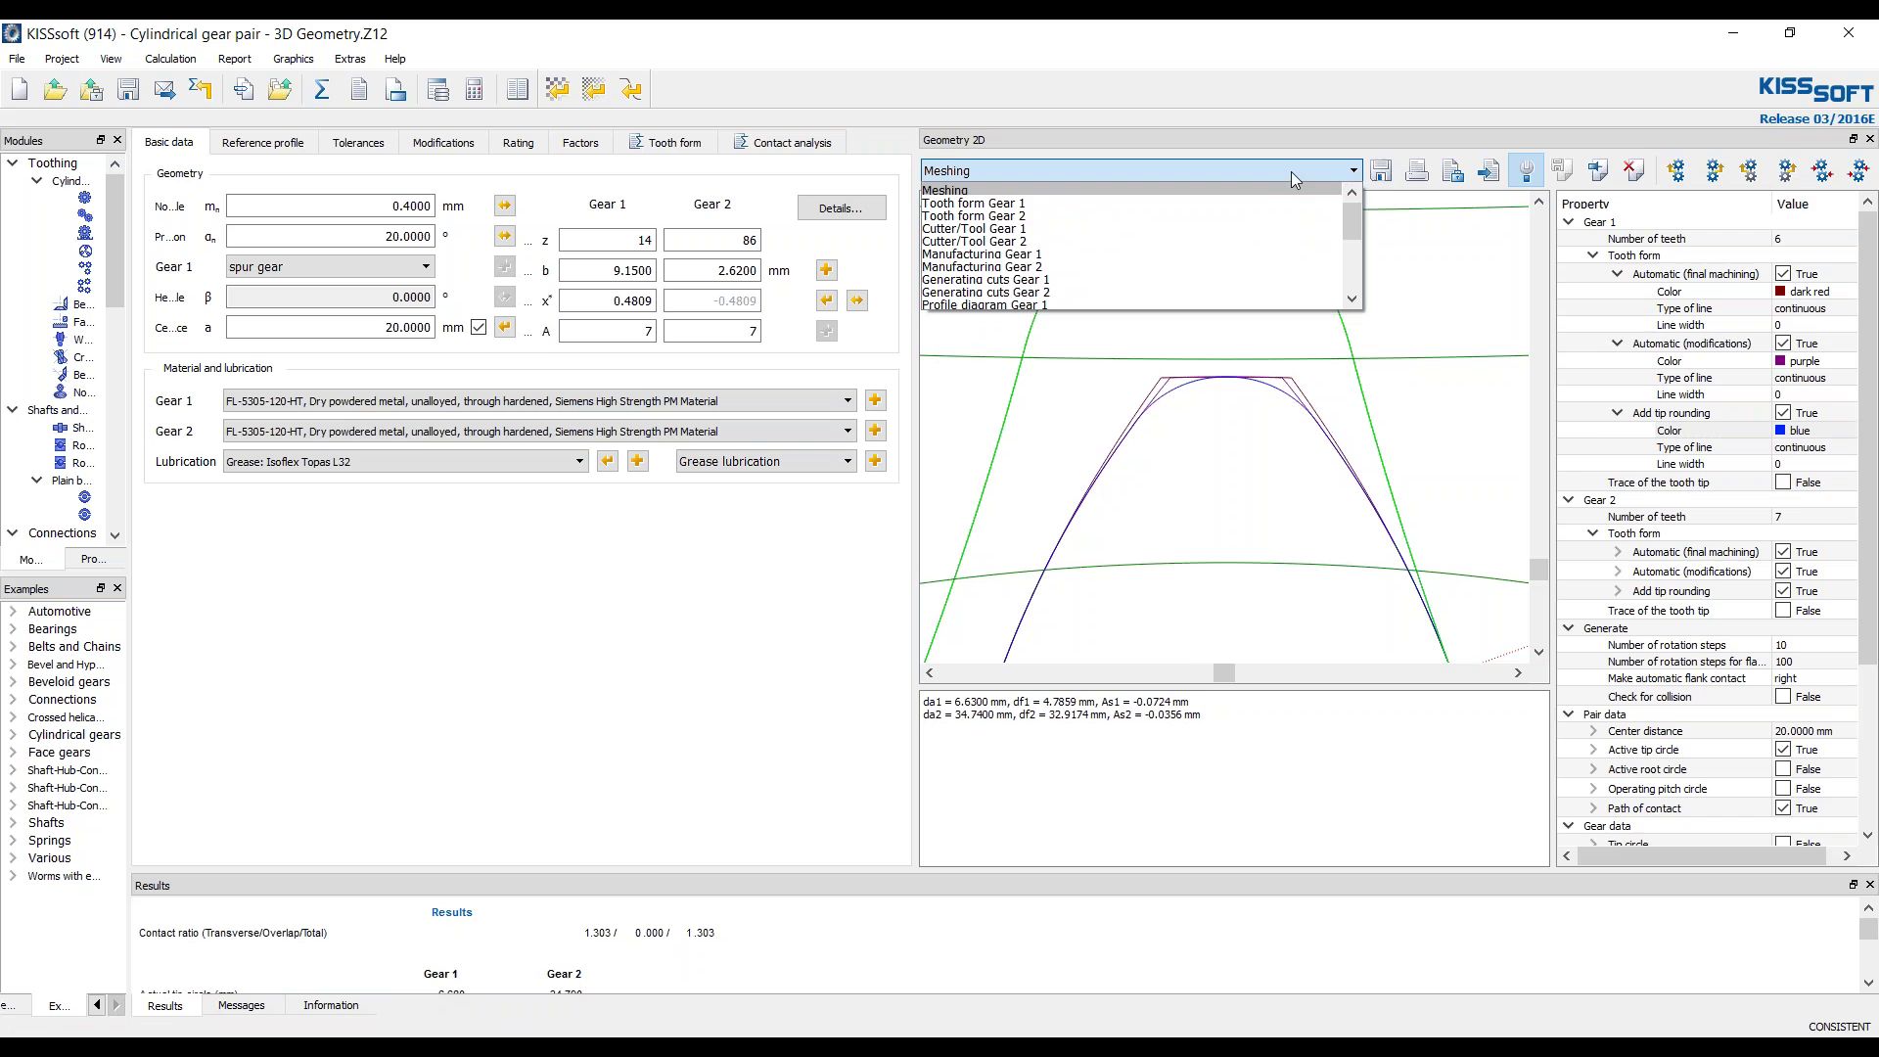
pyautogui.click(1244, 215)
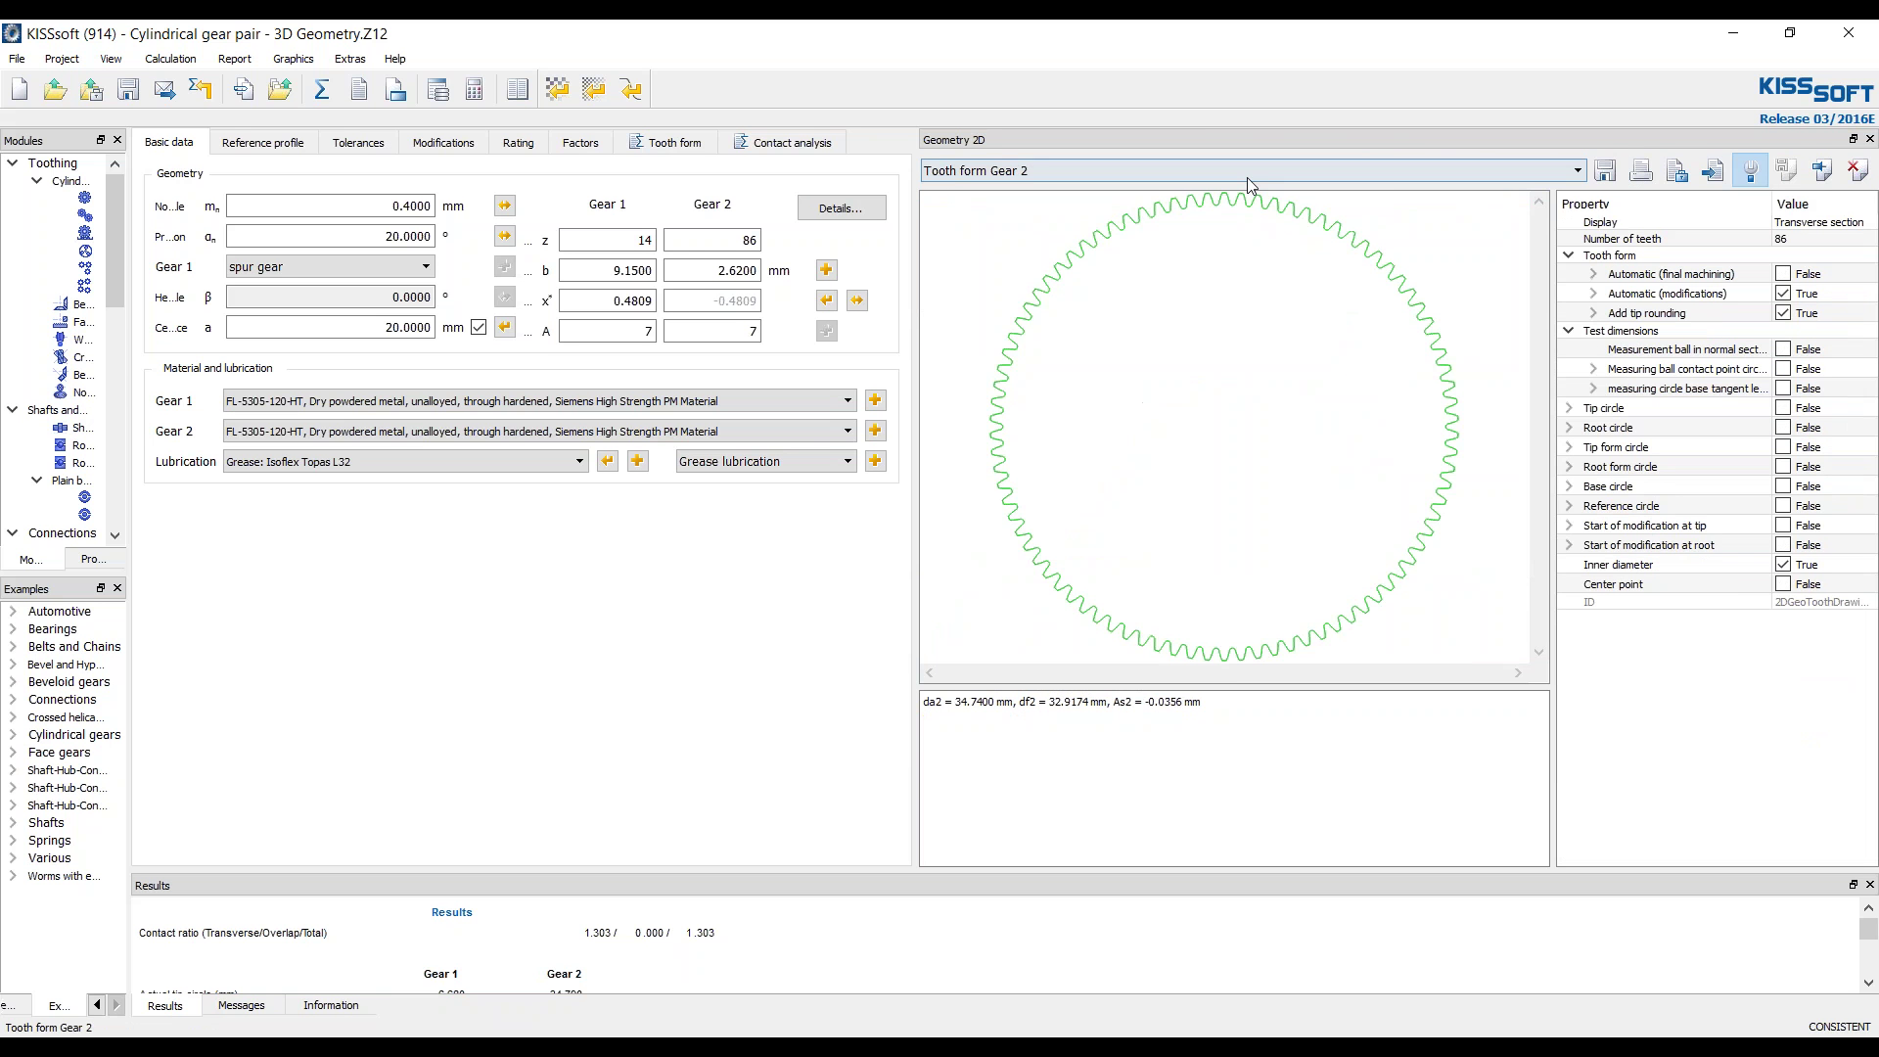
pyautogui.click(1235, 178)
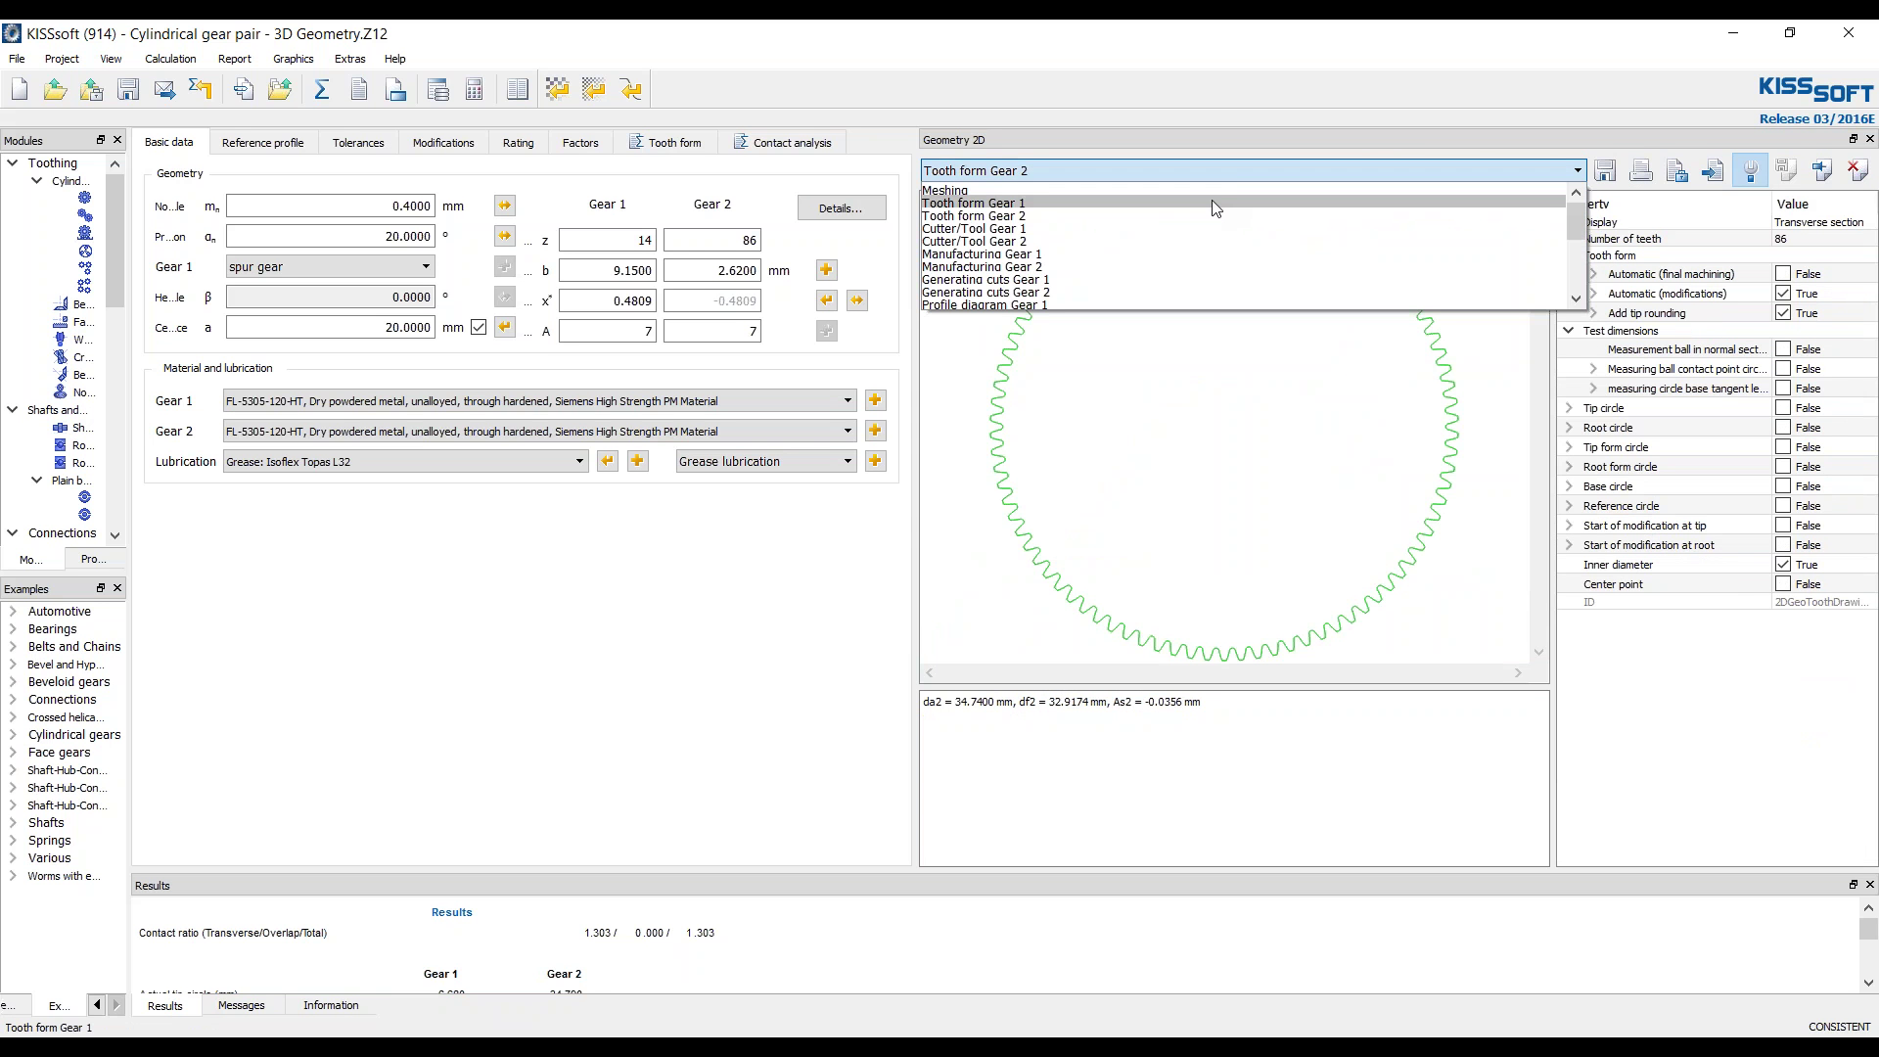
pyautogui.click(1214, 203)
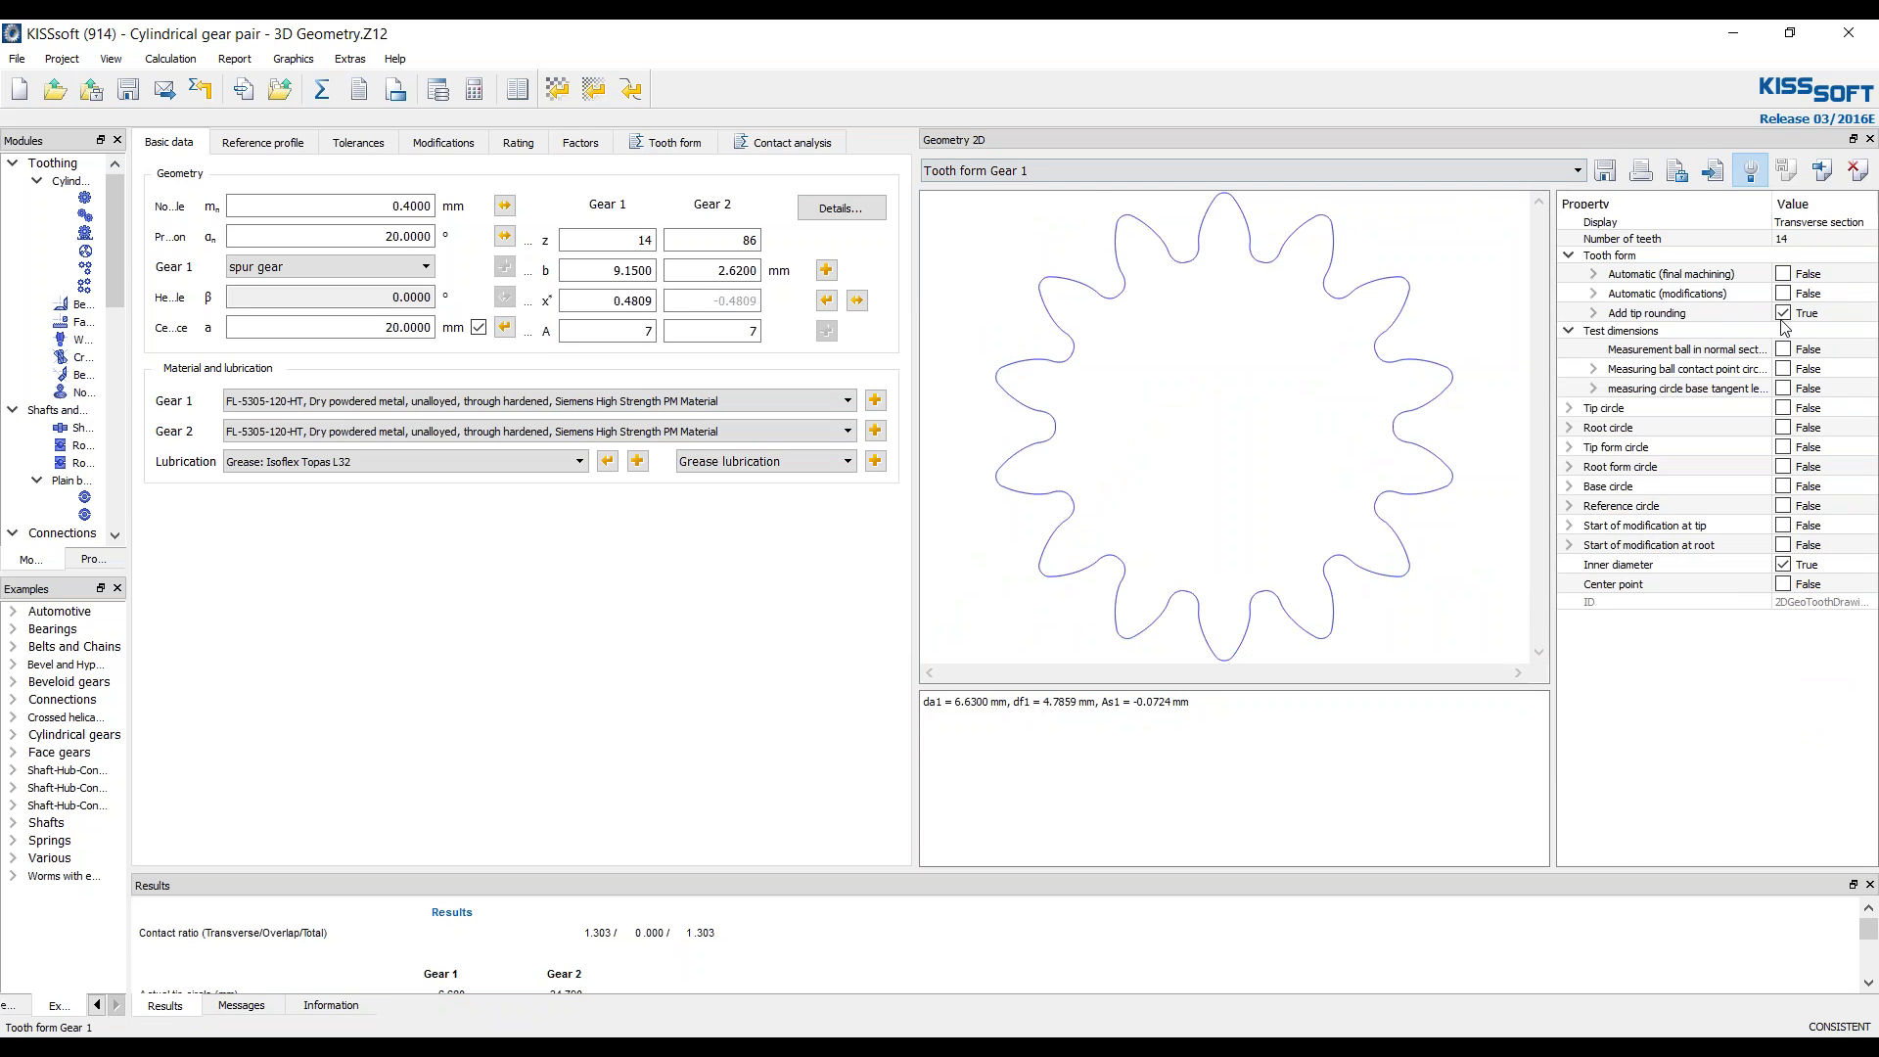
pyautogui.scroll(2, 1263, 286)
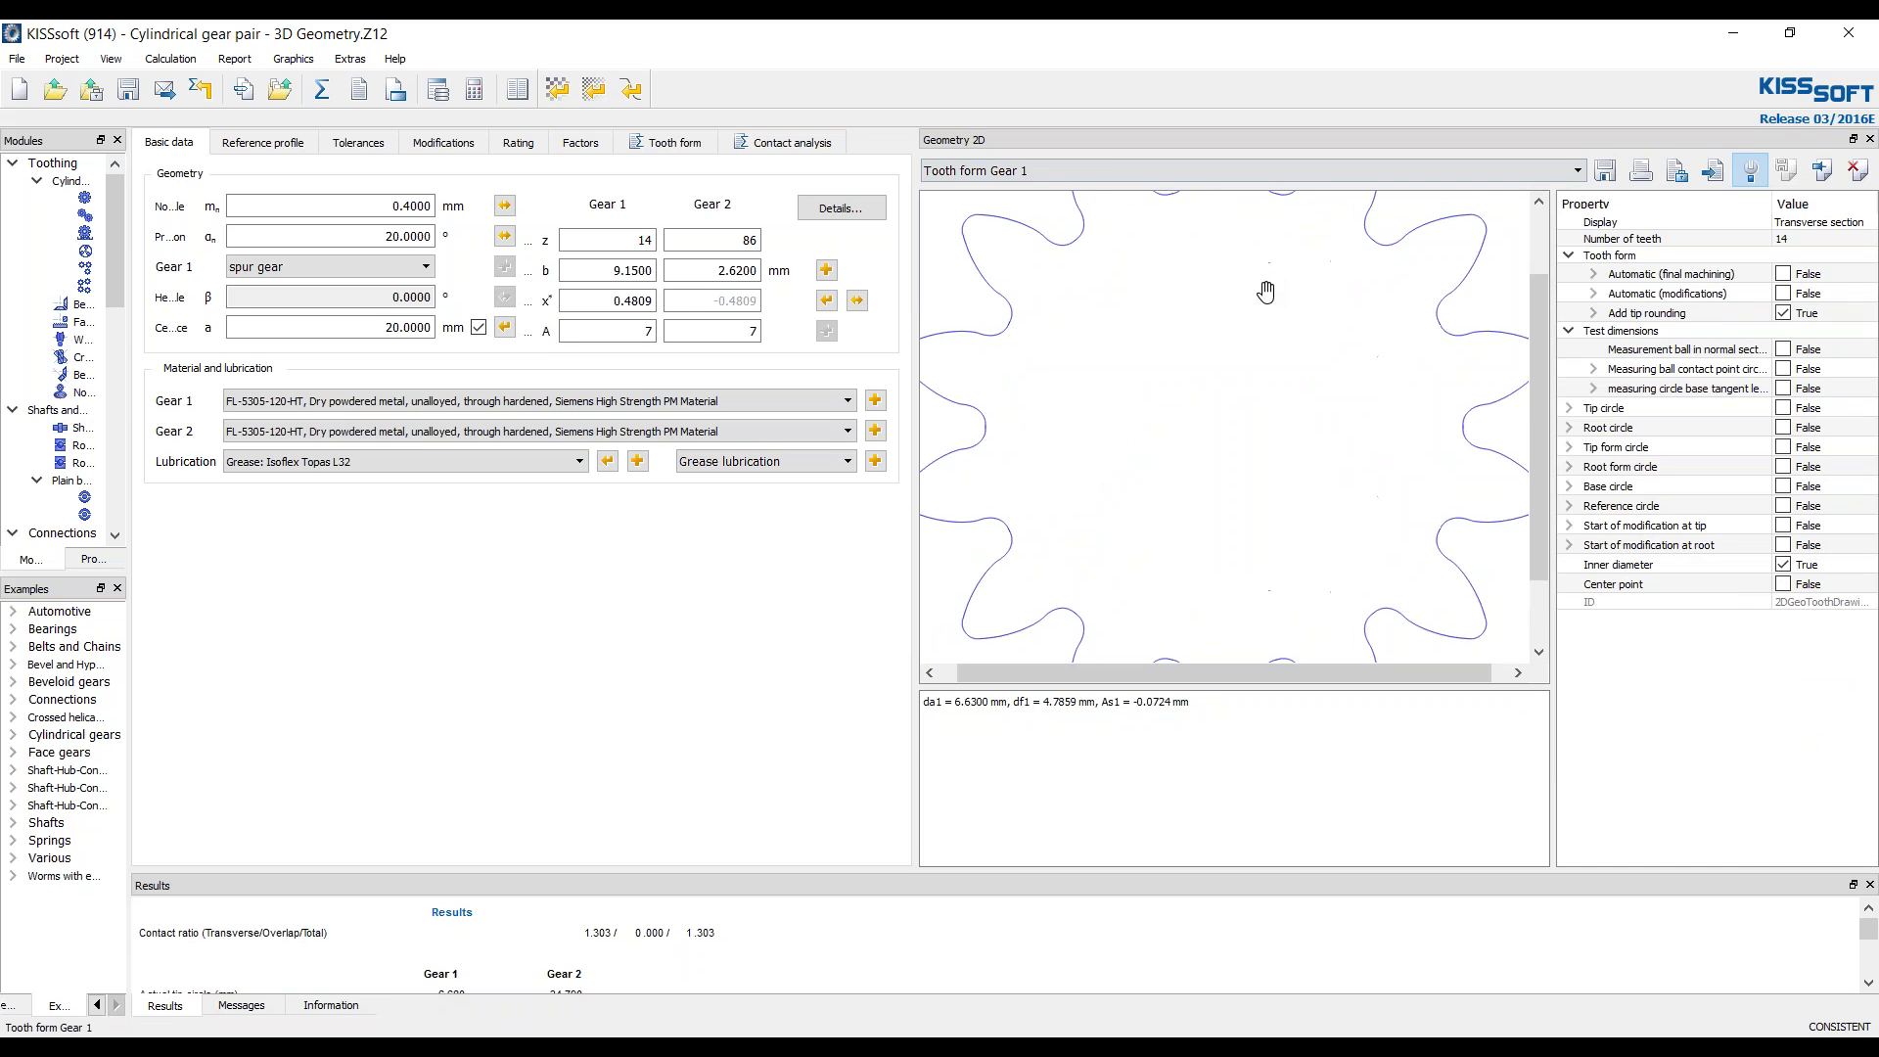
pyautogui.rightClick(1265, 291)
pyautogui.press('Escape')
pyautogui.scroll(4, 1258, 495)
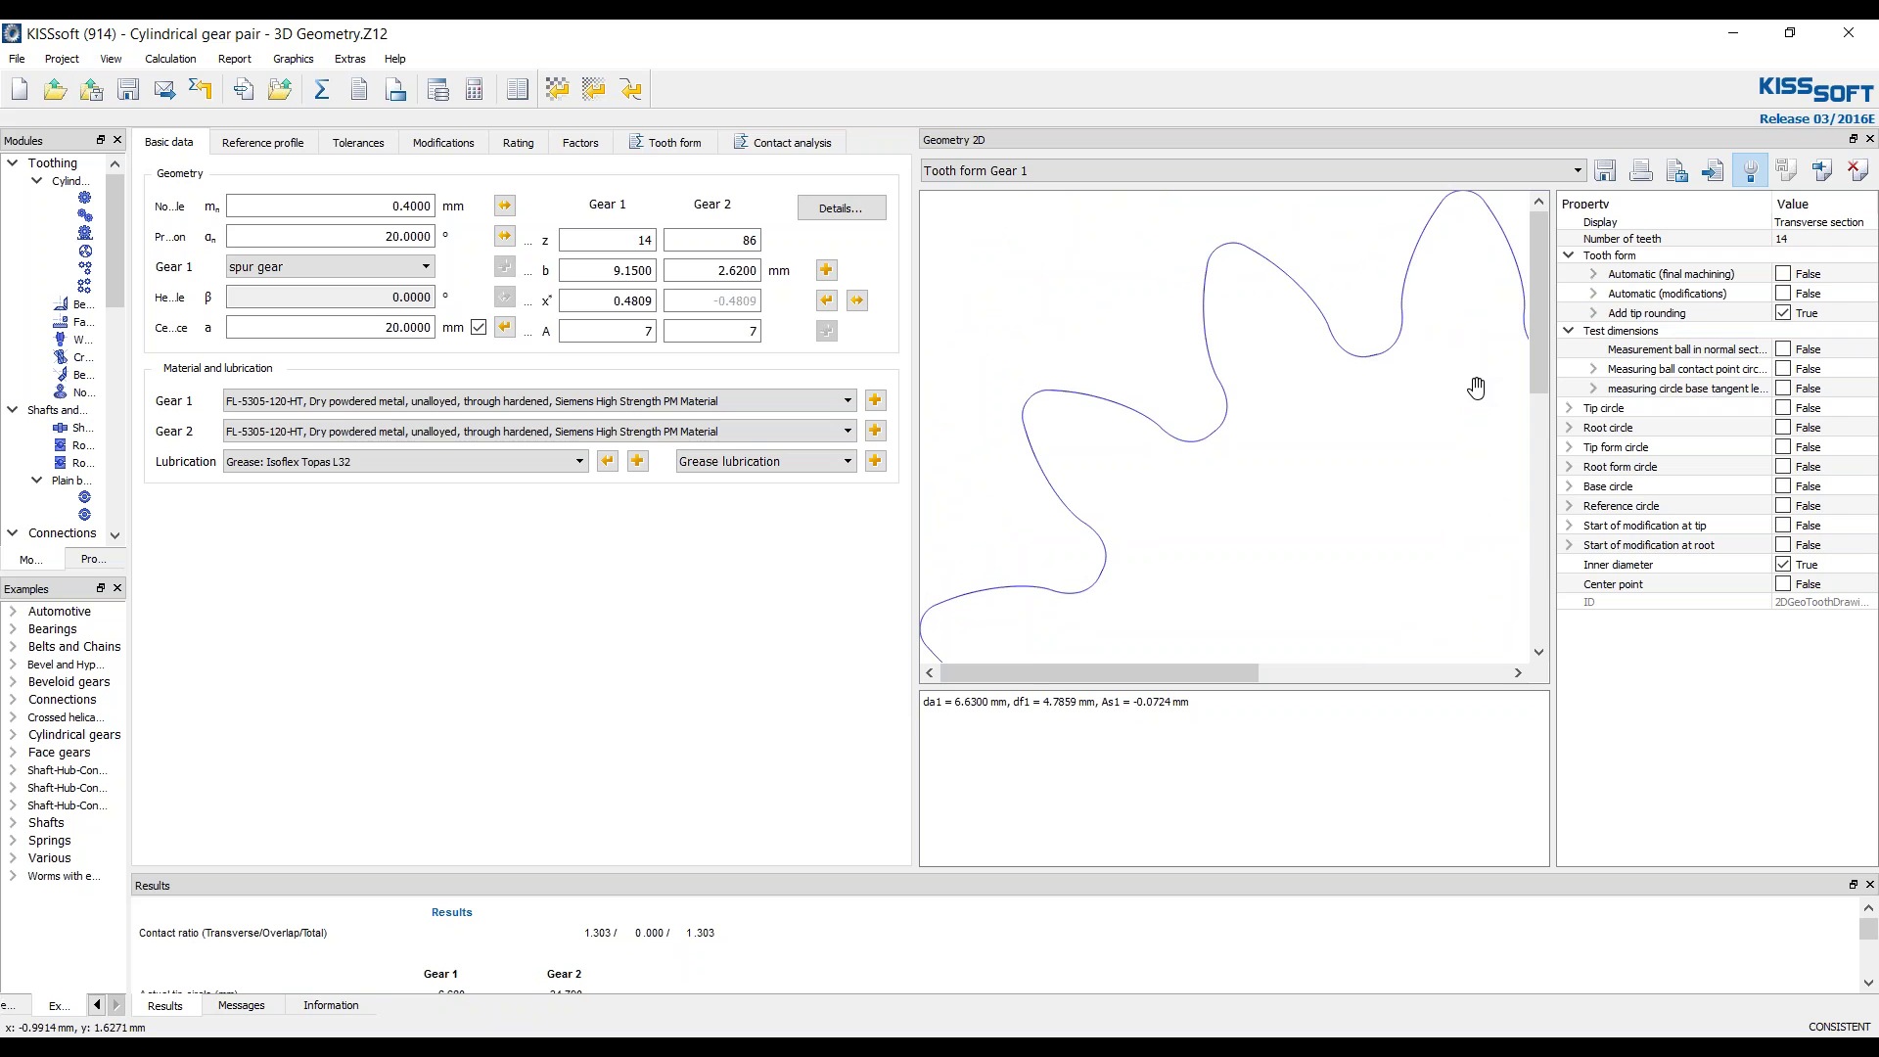
# - Check the graphic's Save as file types (DXF), cancel, and close the Geometry 2D window
pyautogui.click(1605, 172)
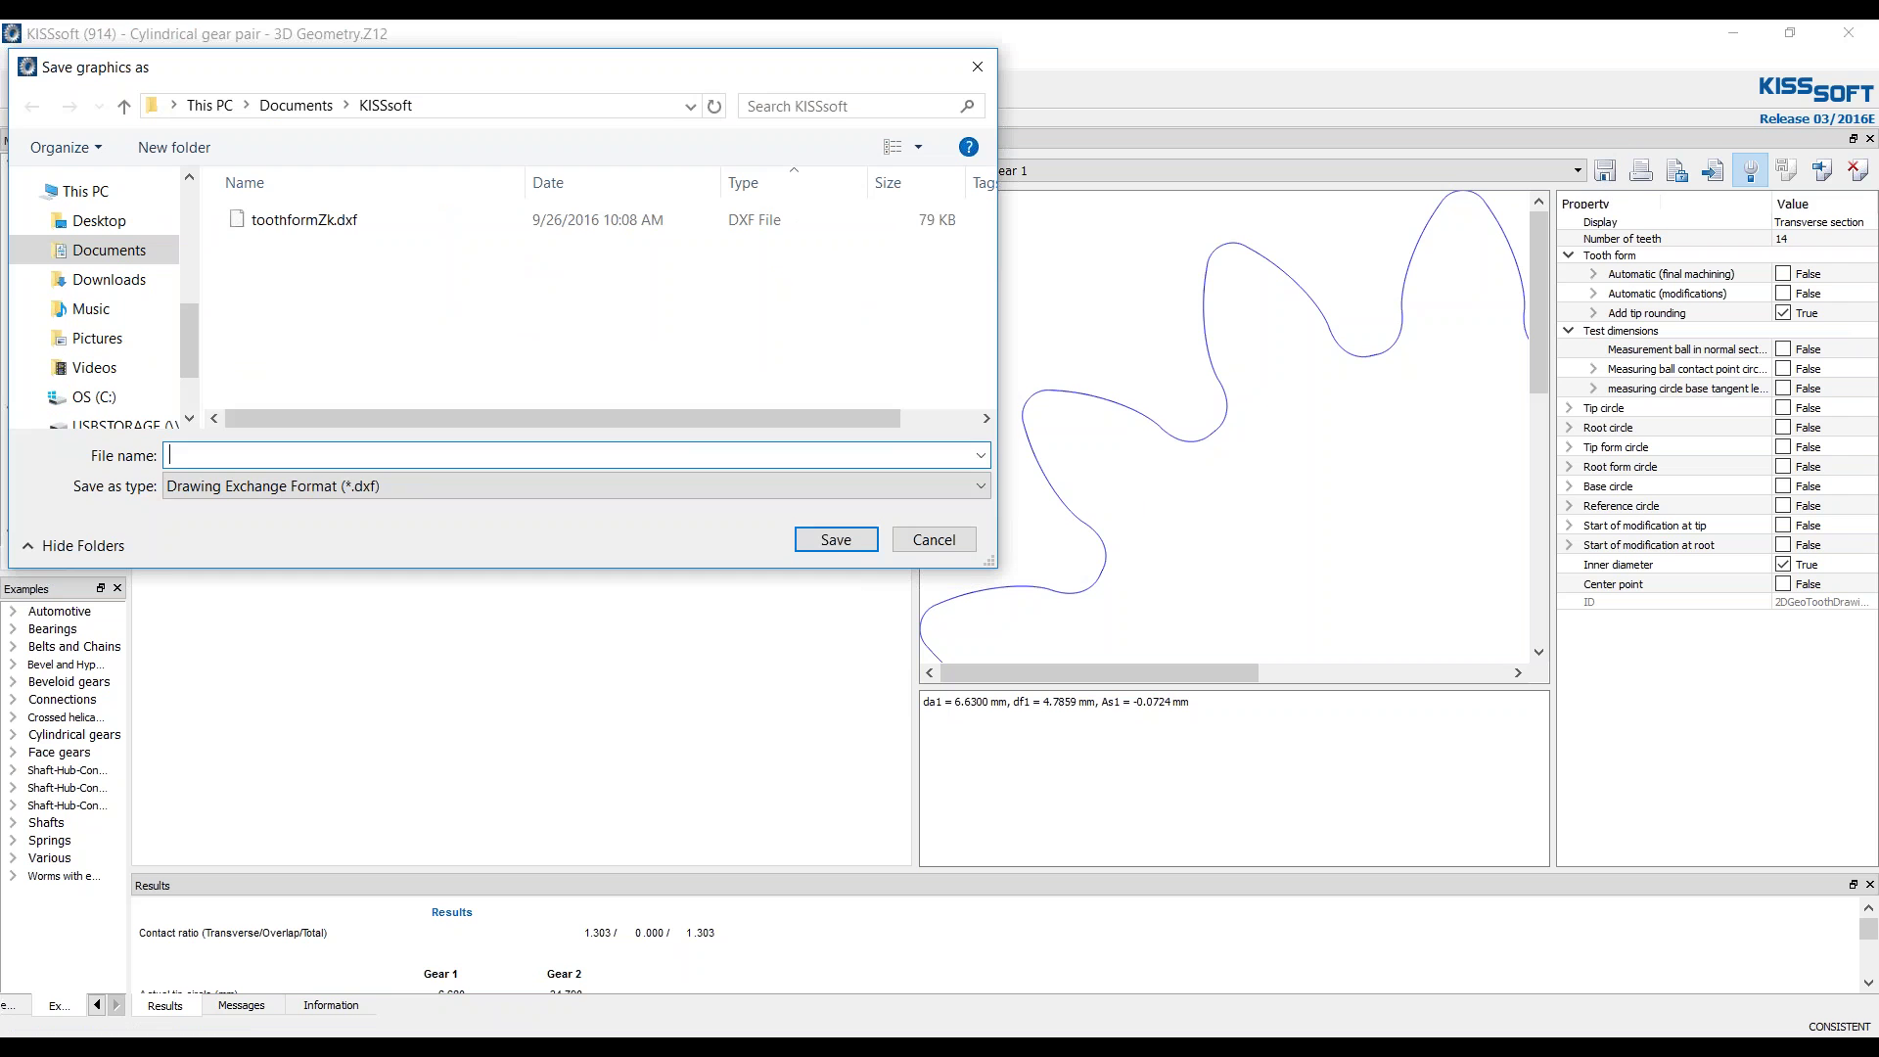
pyautogui.click(363, 491)
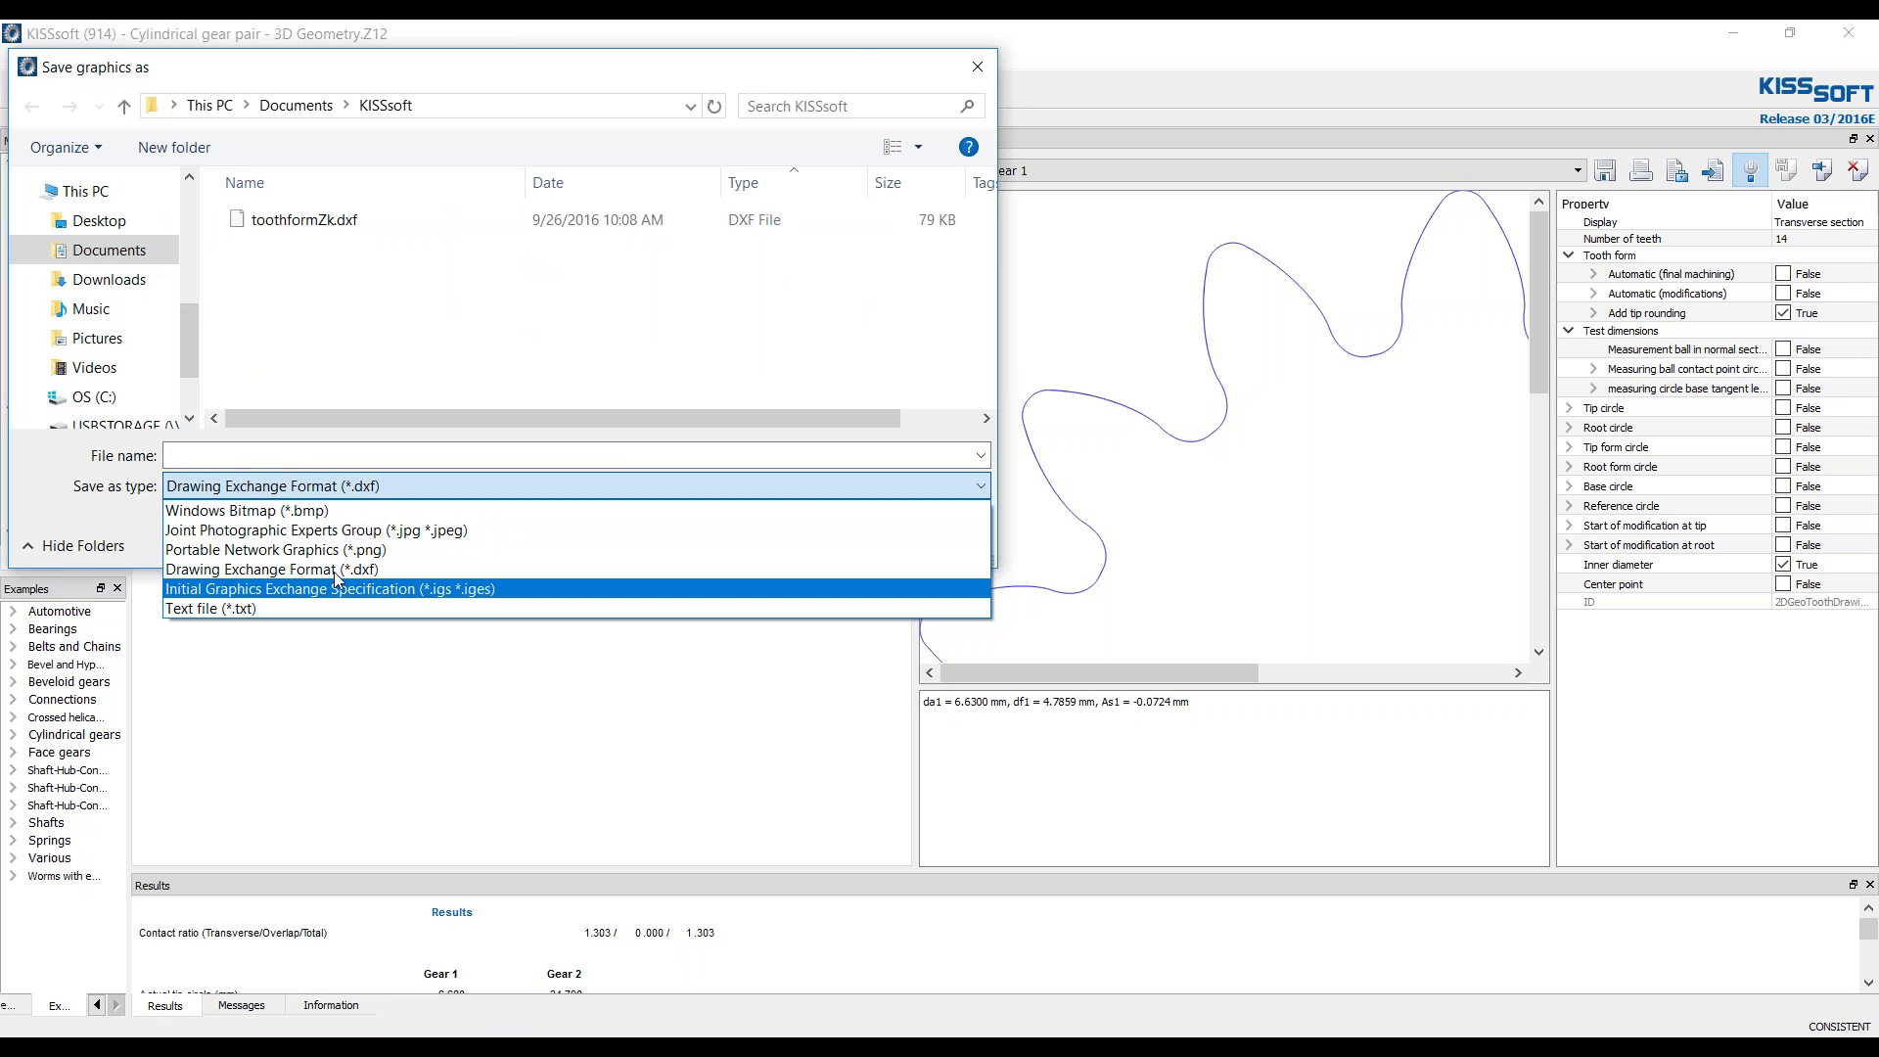
pyautogui.click(328, 570)
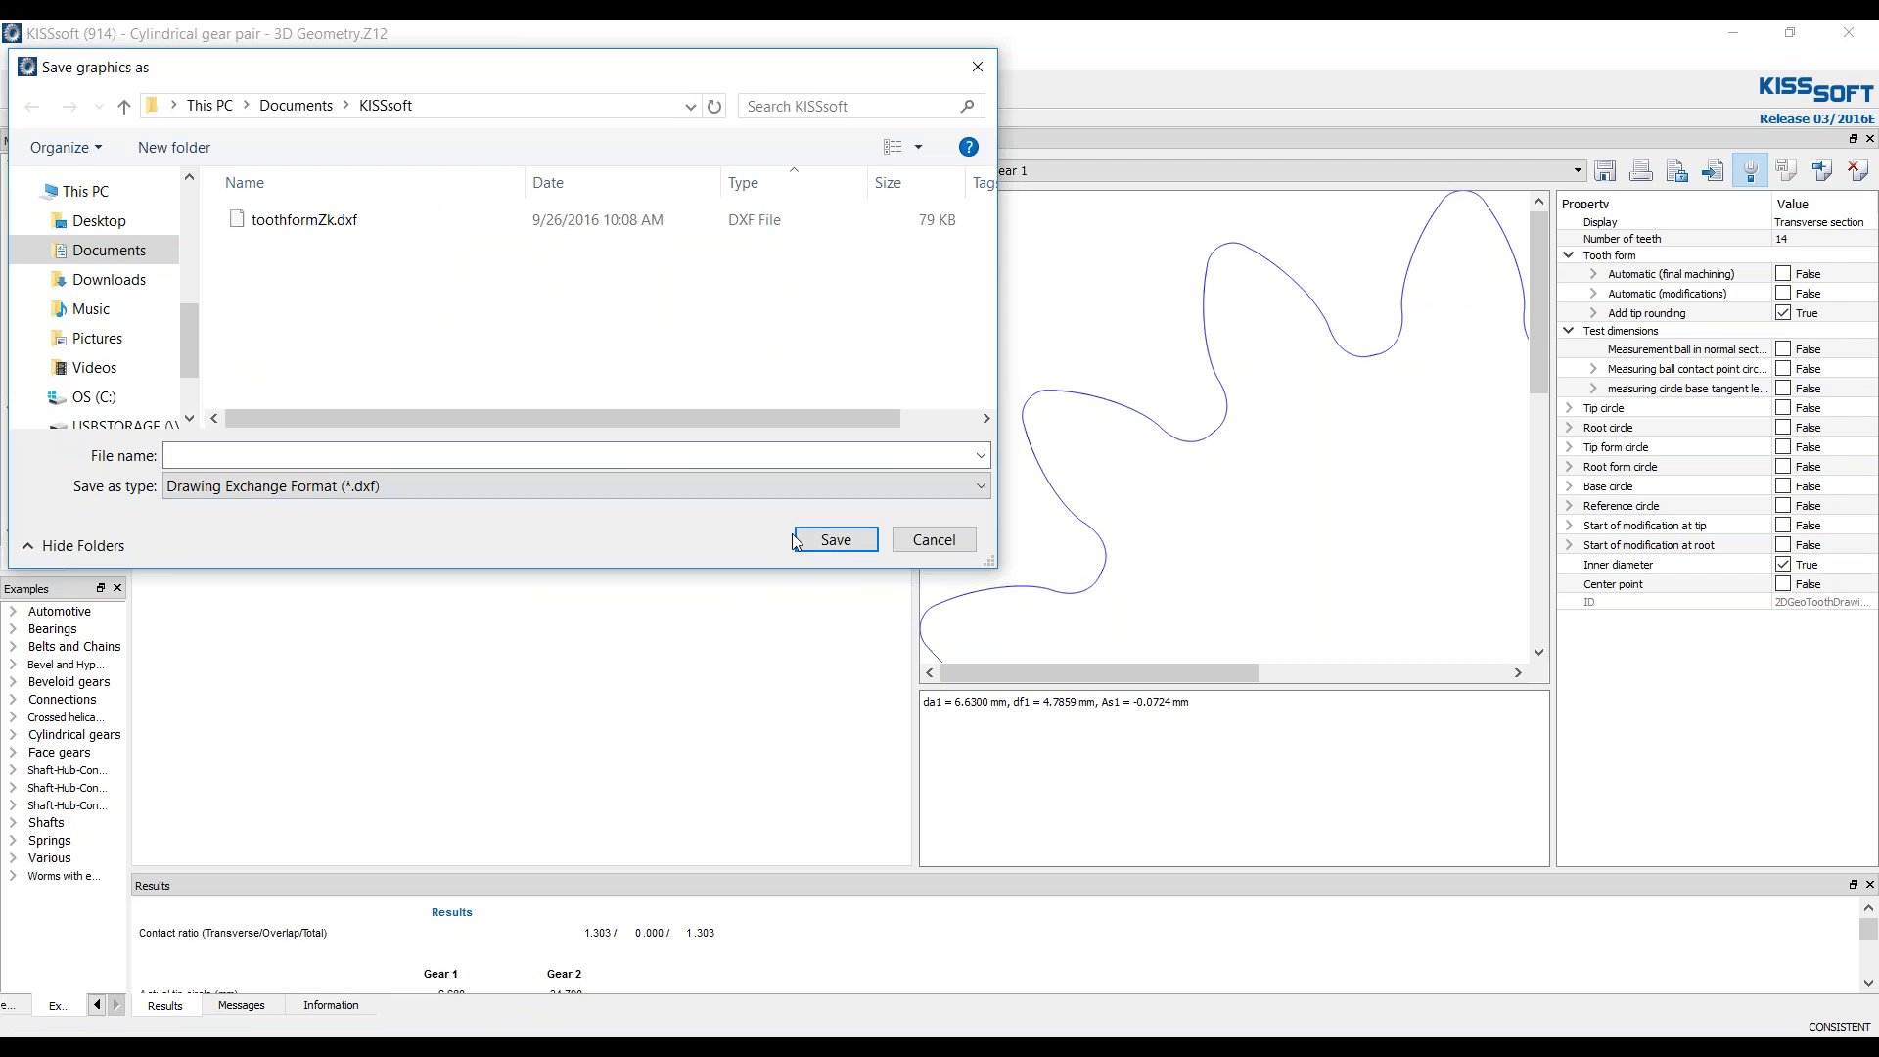
pyautogui.click(930, 545)
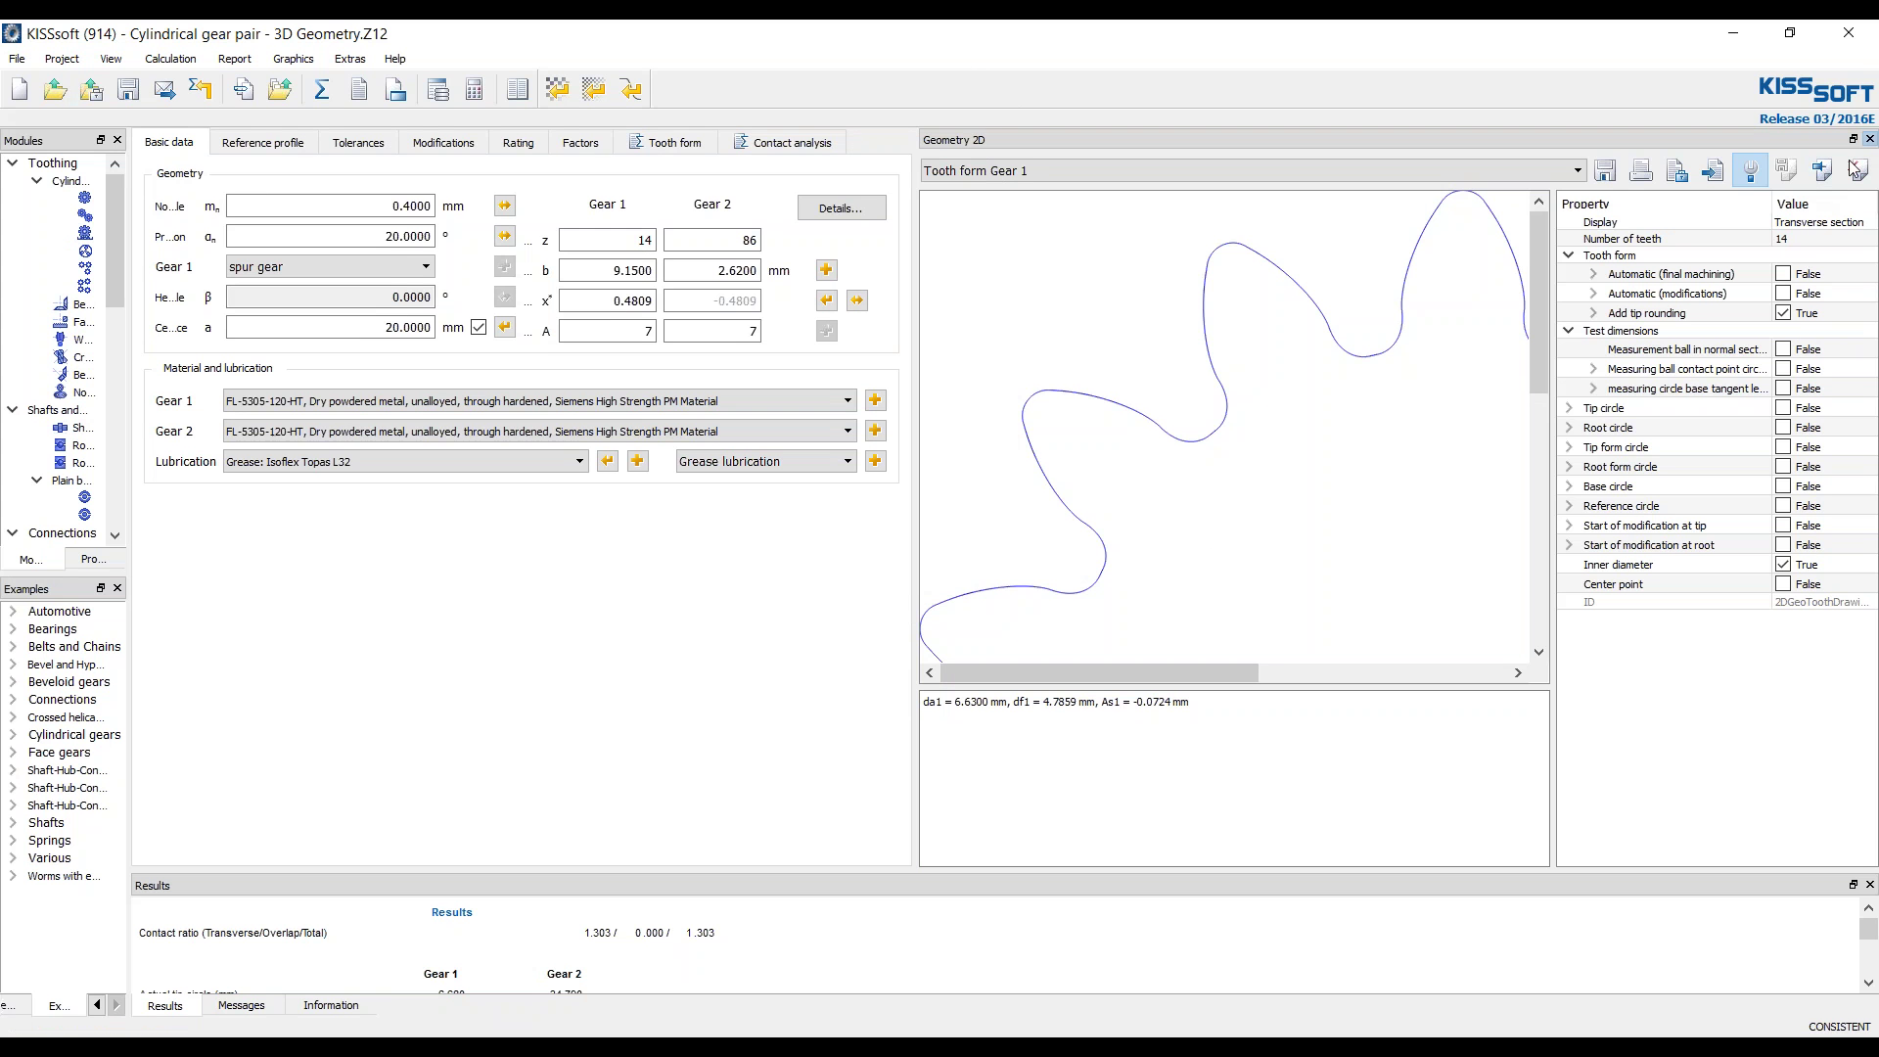
pyautogui.click(1869, 139)
# - Open Graphics > Geometry 3D > Tooth geometry > System to show both gears in 3D
pyautogui.click(294, 59)
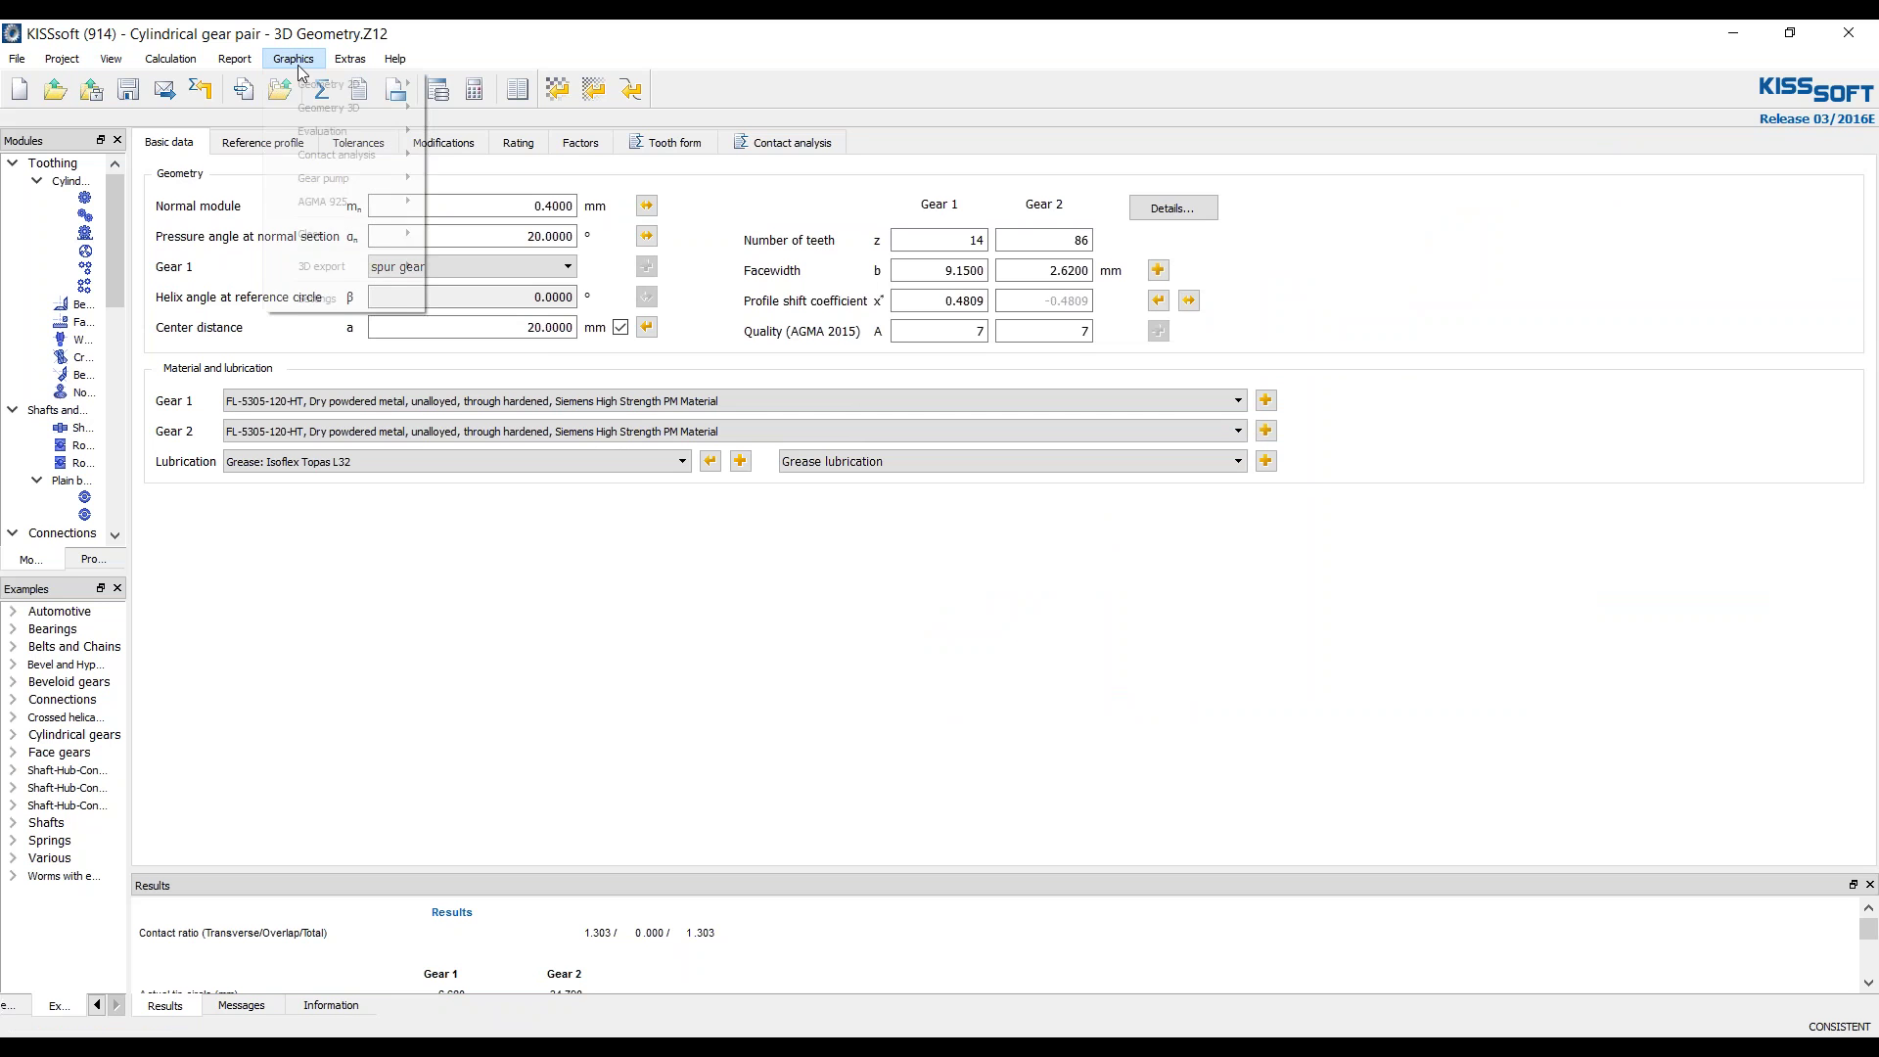
pyautogui.moveTo(320, 111)
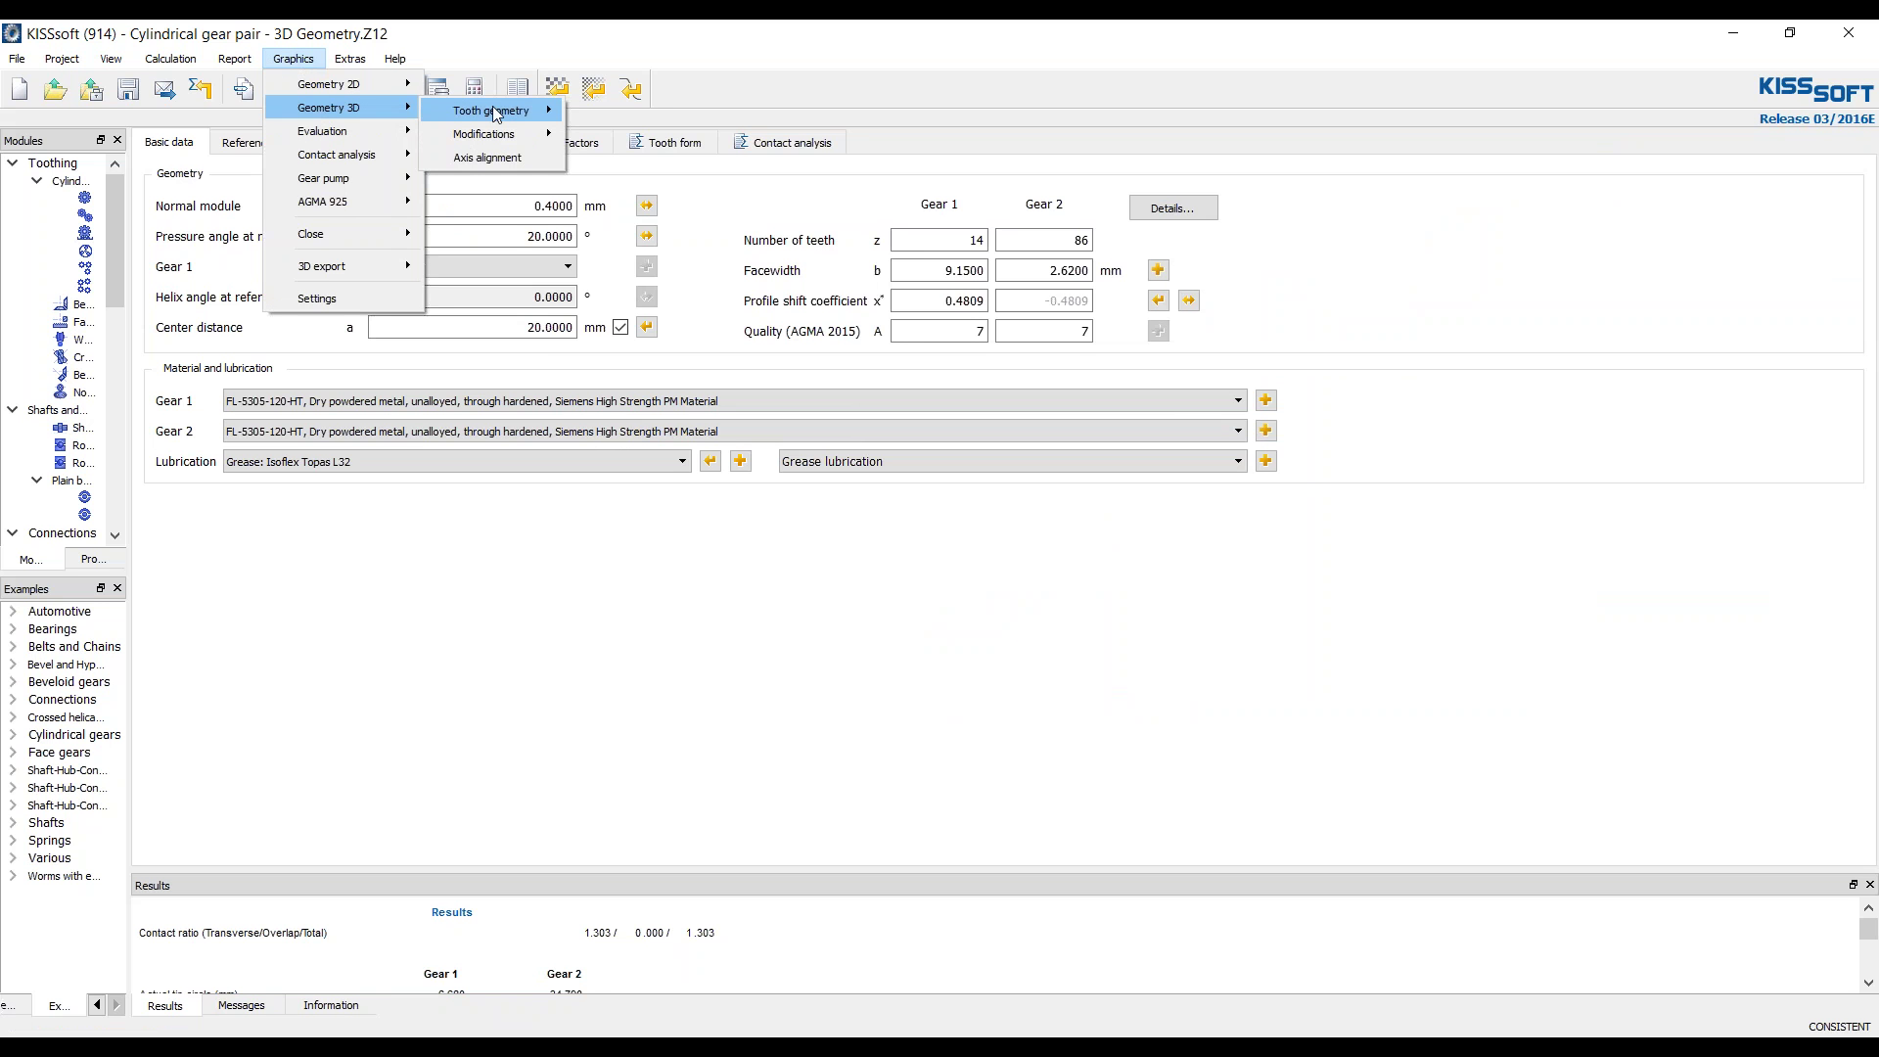
pyautogui.moveTo(494, 114)
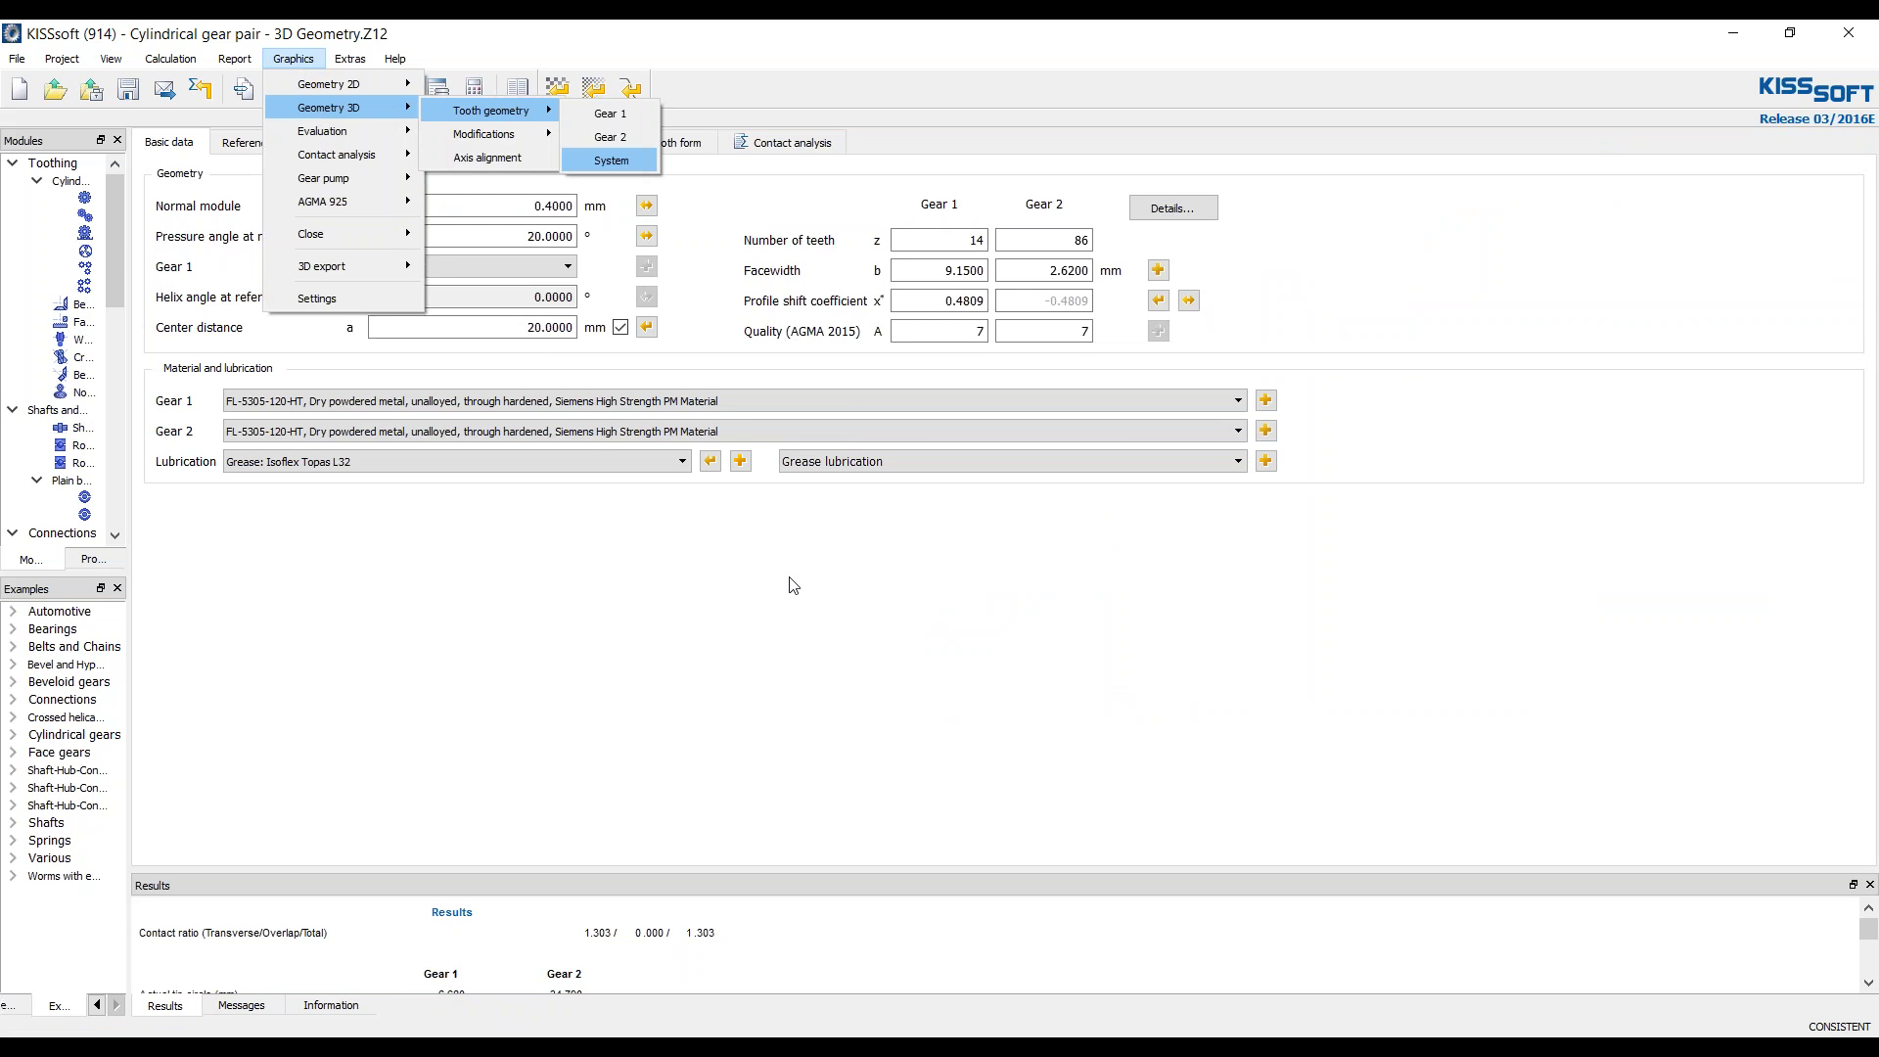
pyautogui.press('Return')
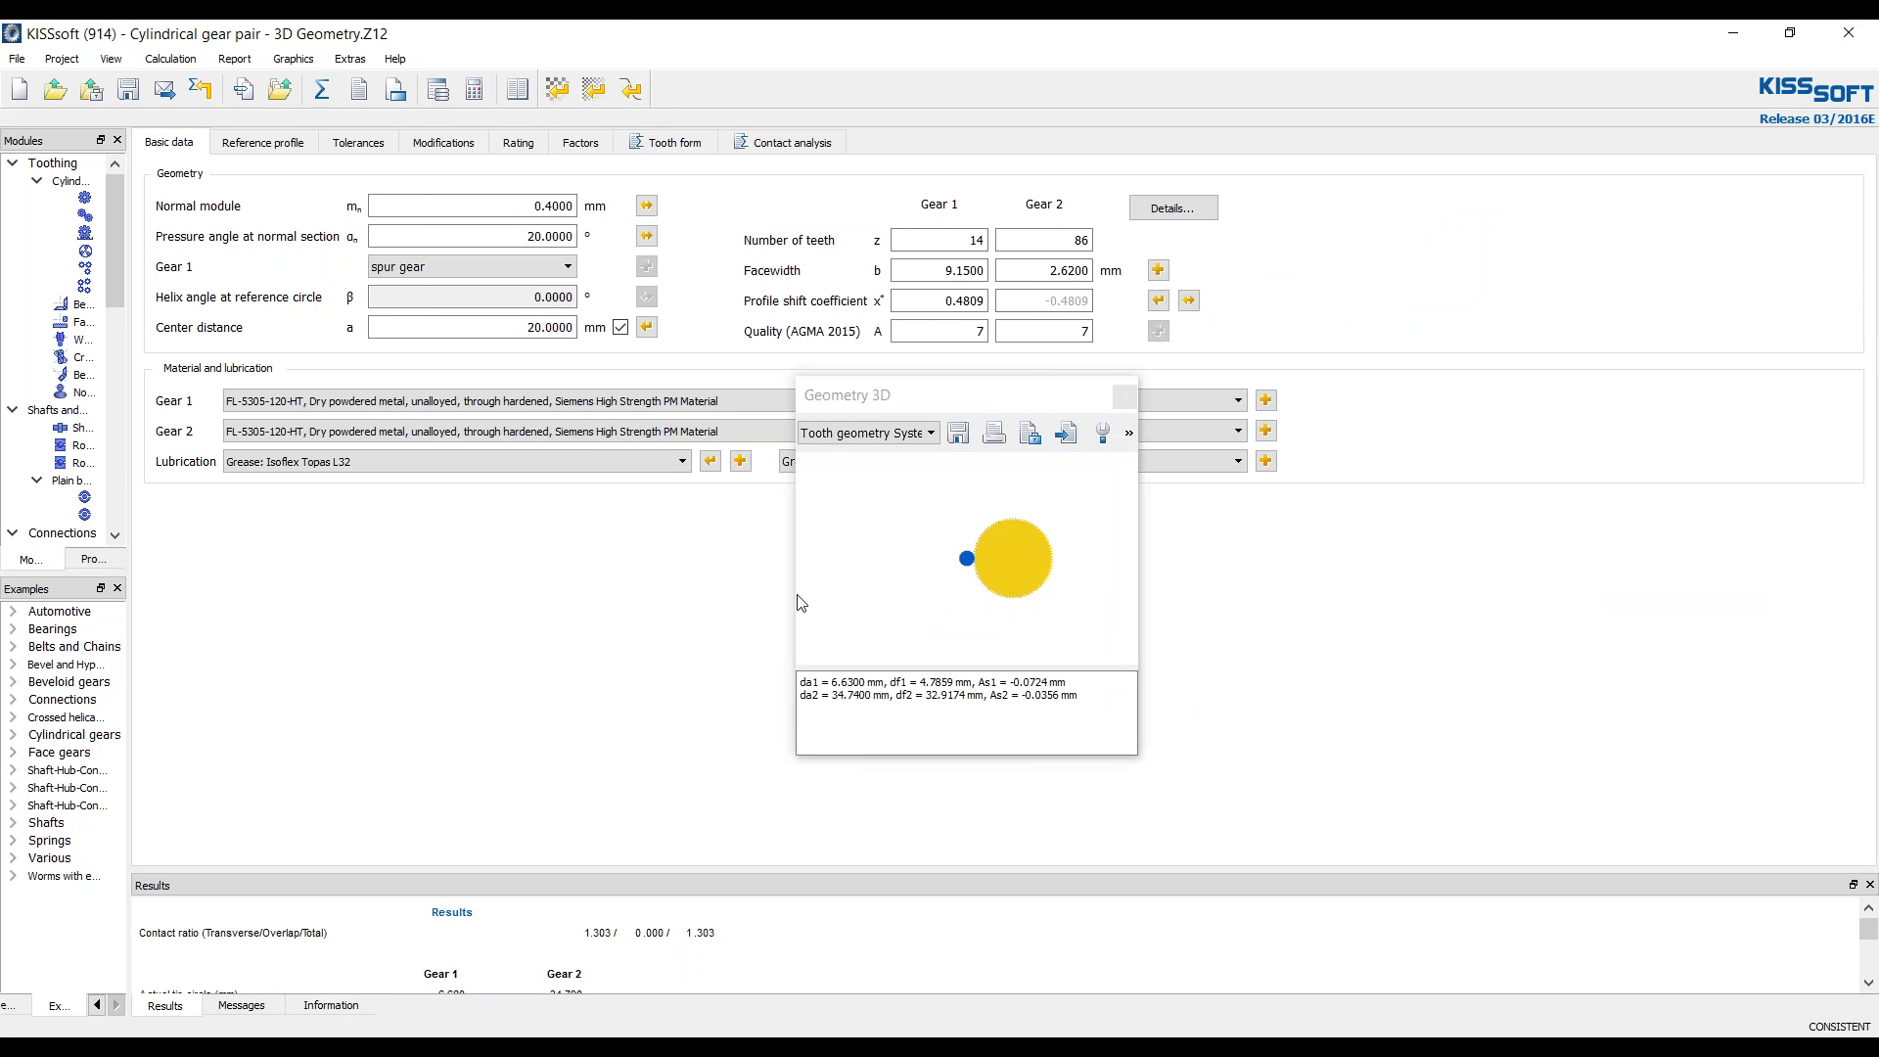
# - Widen and float the Geometry 3D window, then zoom and pan the gears into place
pyautogui.moveTo(796, 603); pyautogui.dragTo(466, 603)
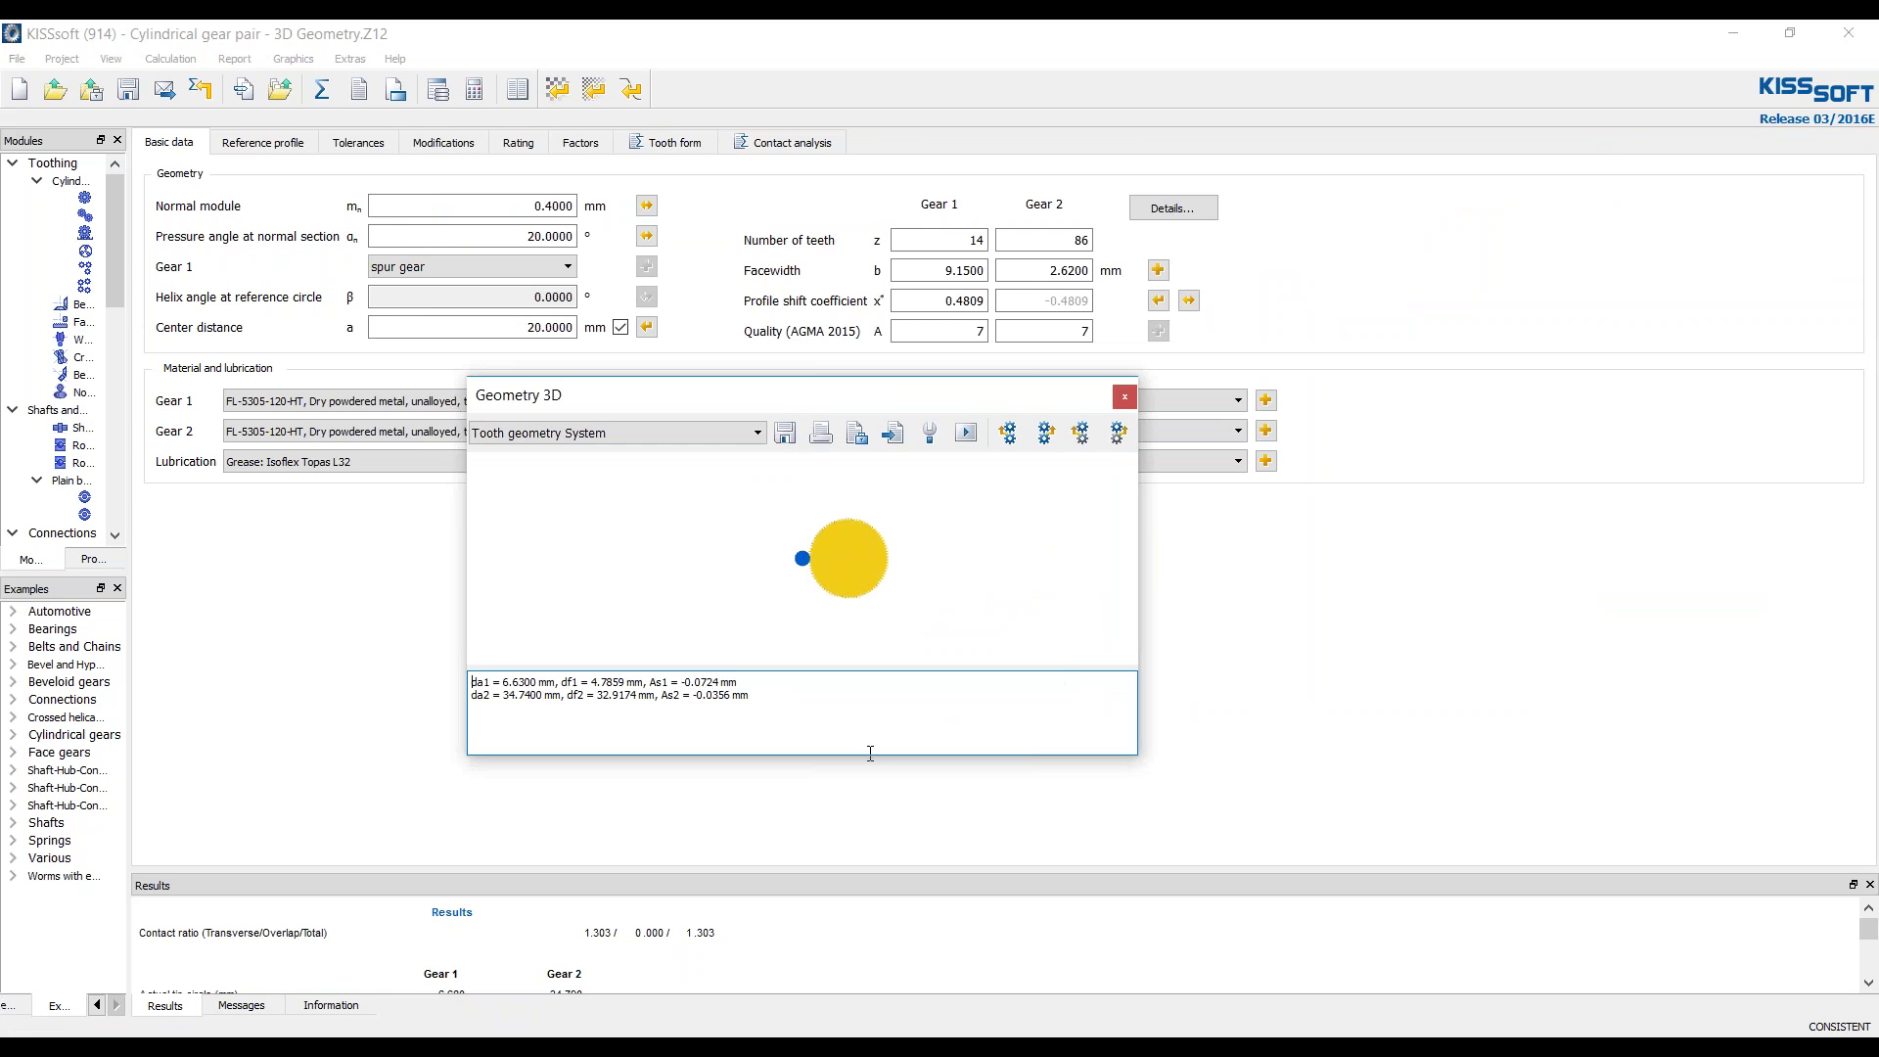
pyautogui.moveTo(860, 395); pyautogui.dragTo(1168, 269)
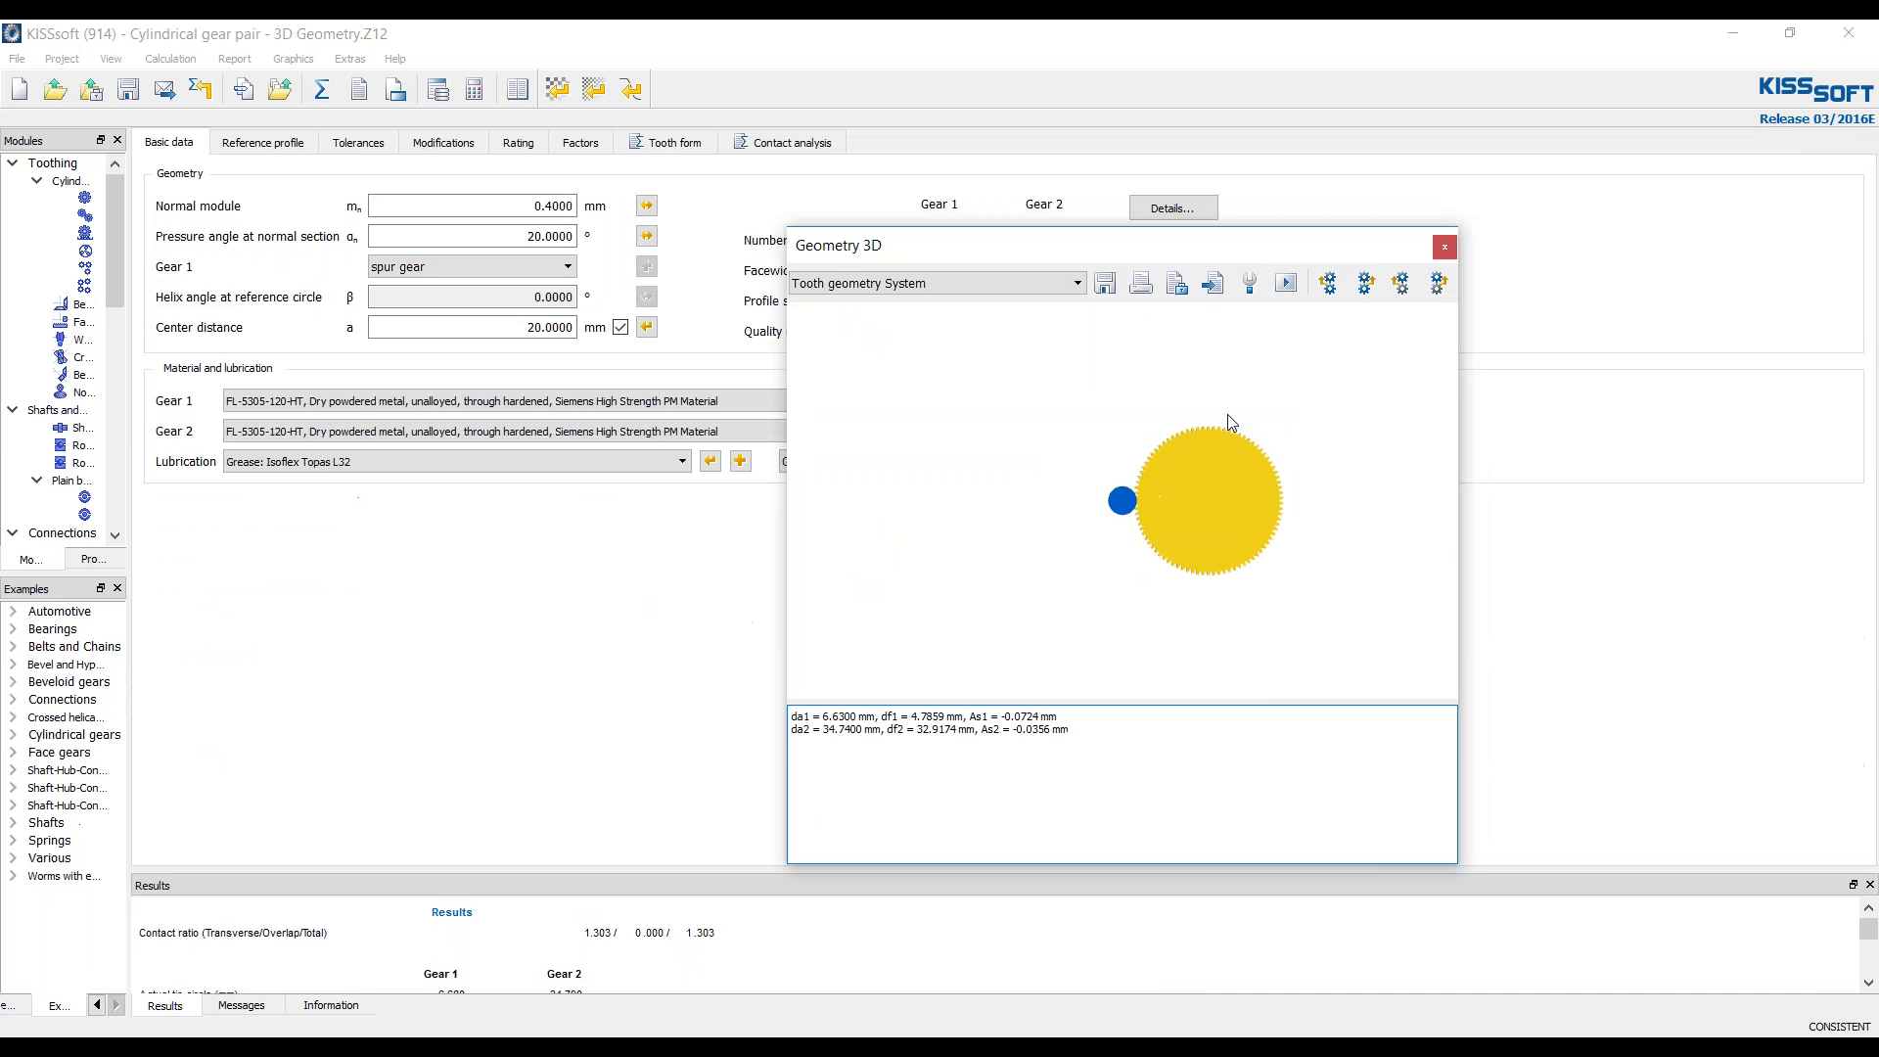
pyautogui.scroll(5, 1224, 432)
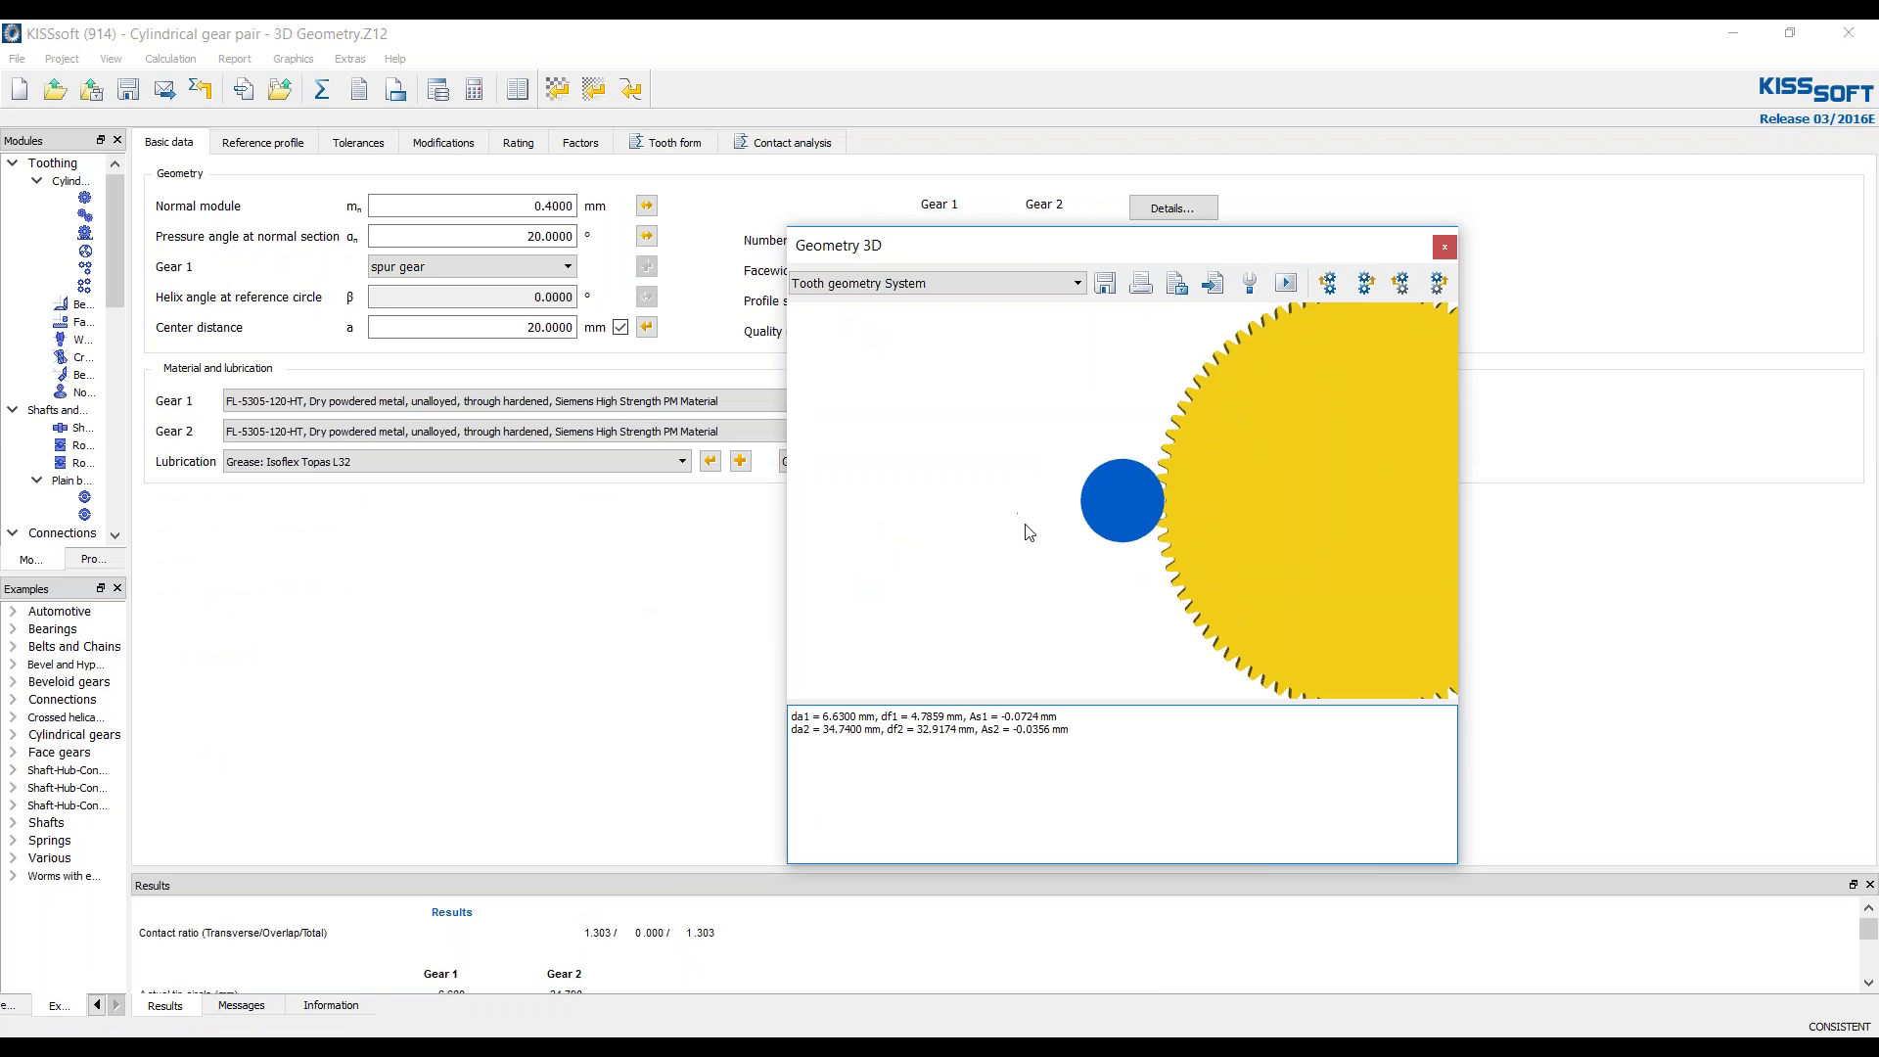
pyautogui.rightClick(1048, 563)
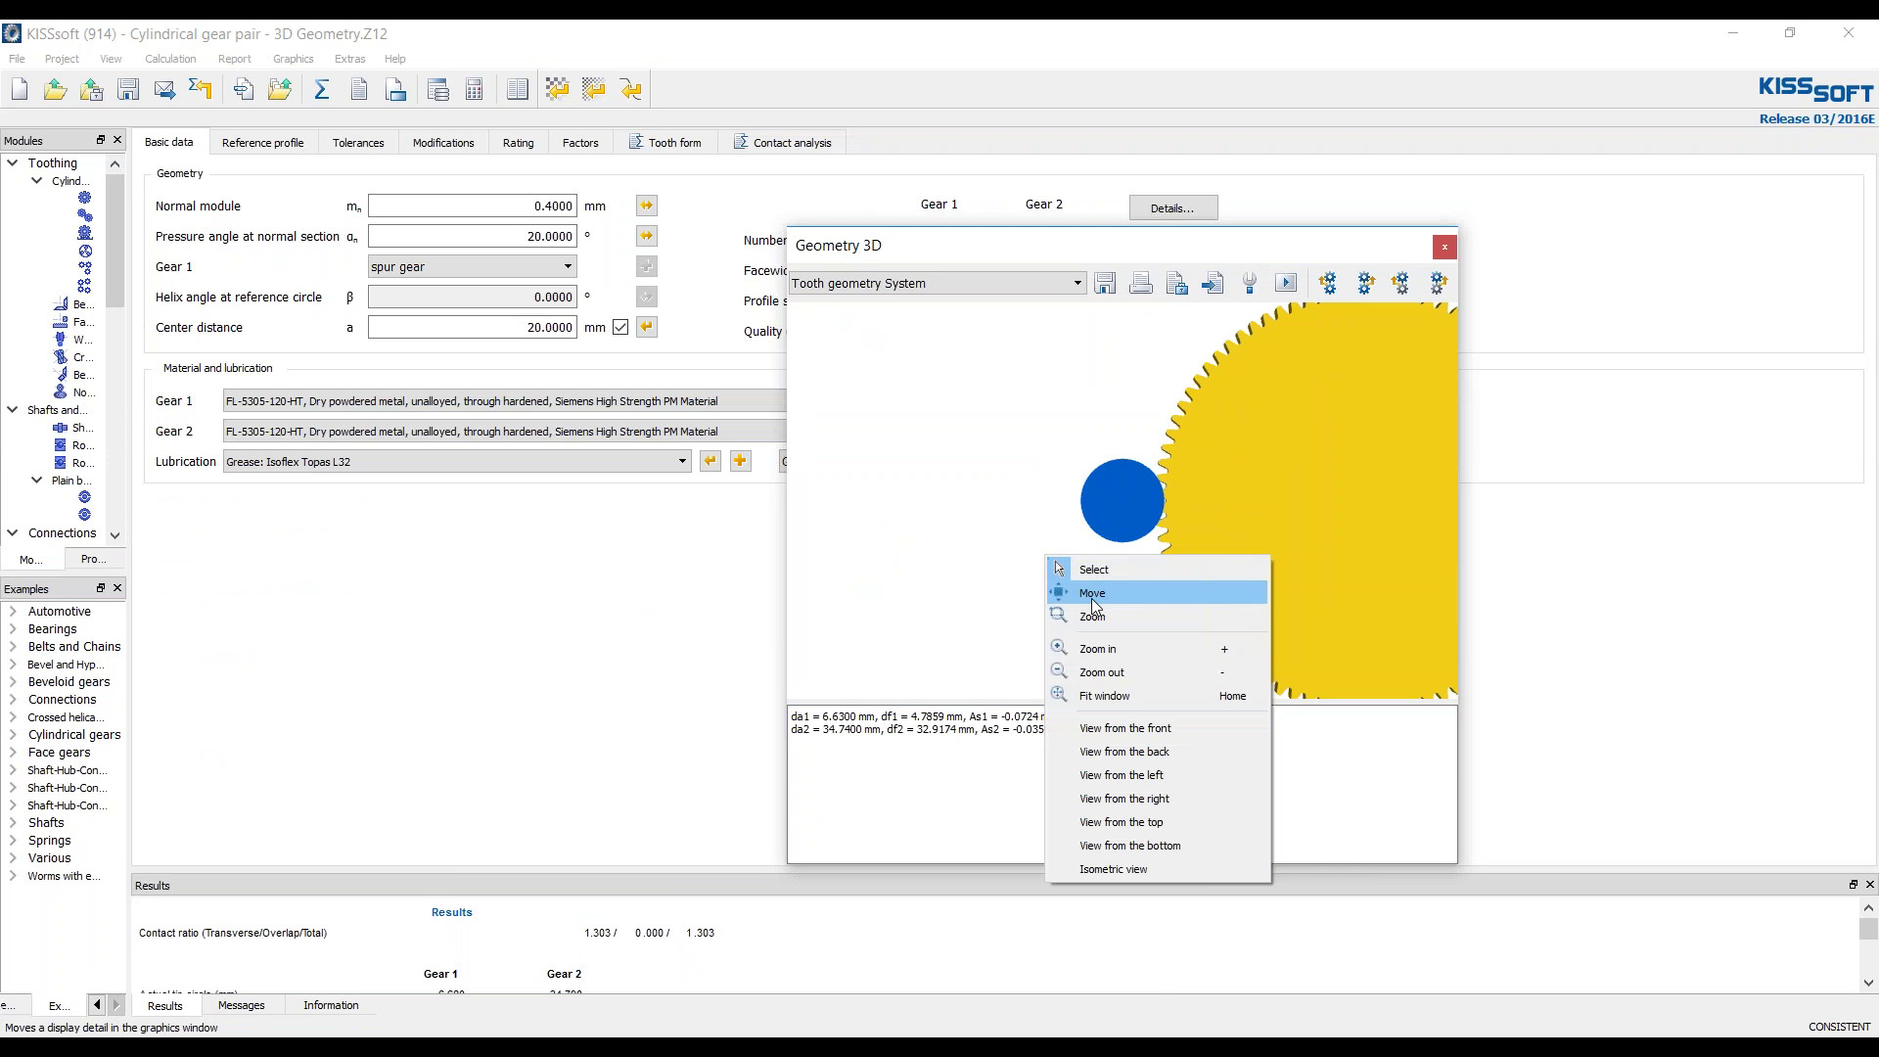
pyautogui.click(1111, 595)
pyautogui.moveTo(1181, 587); pyautogui.dragTo(1016, 587)
pyautogui.moveTo(1013, 460); pyautogui.dragTo(1002, 562)
# - Switch to Isometric view and dock the 3D window beside the Basic data page
pyautogui.rightClick(1048, 490)
pyautogui.click(993, 447)
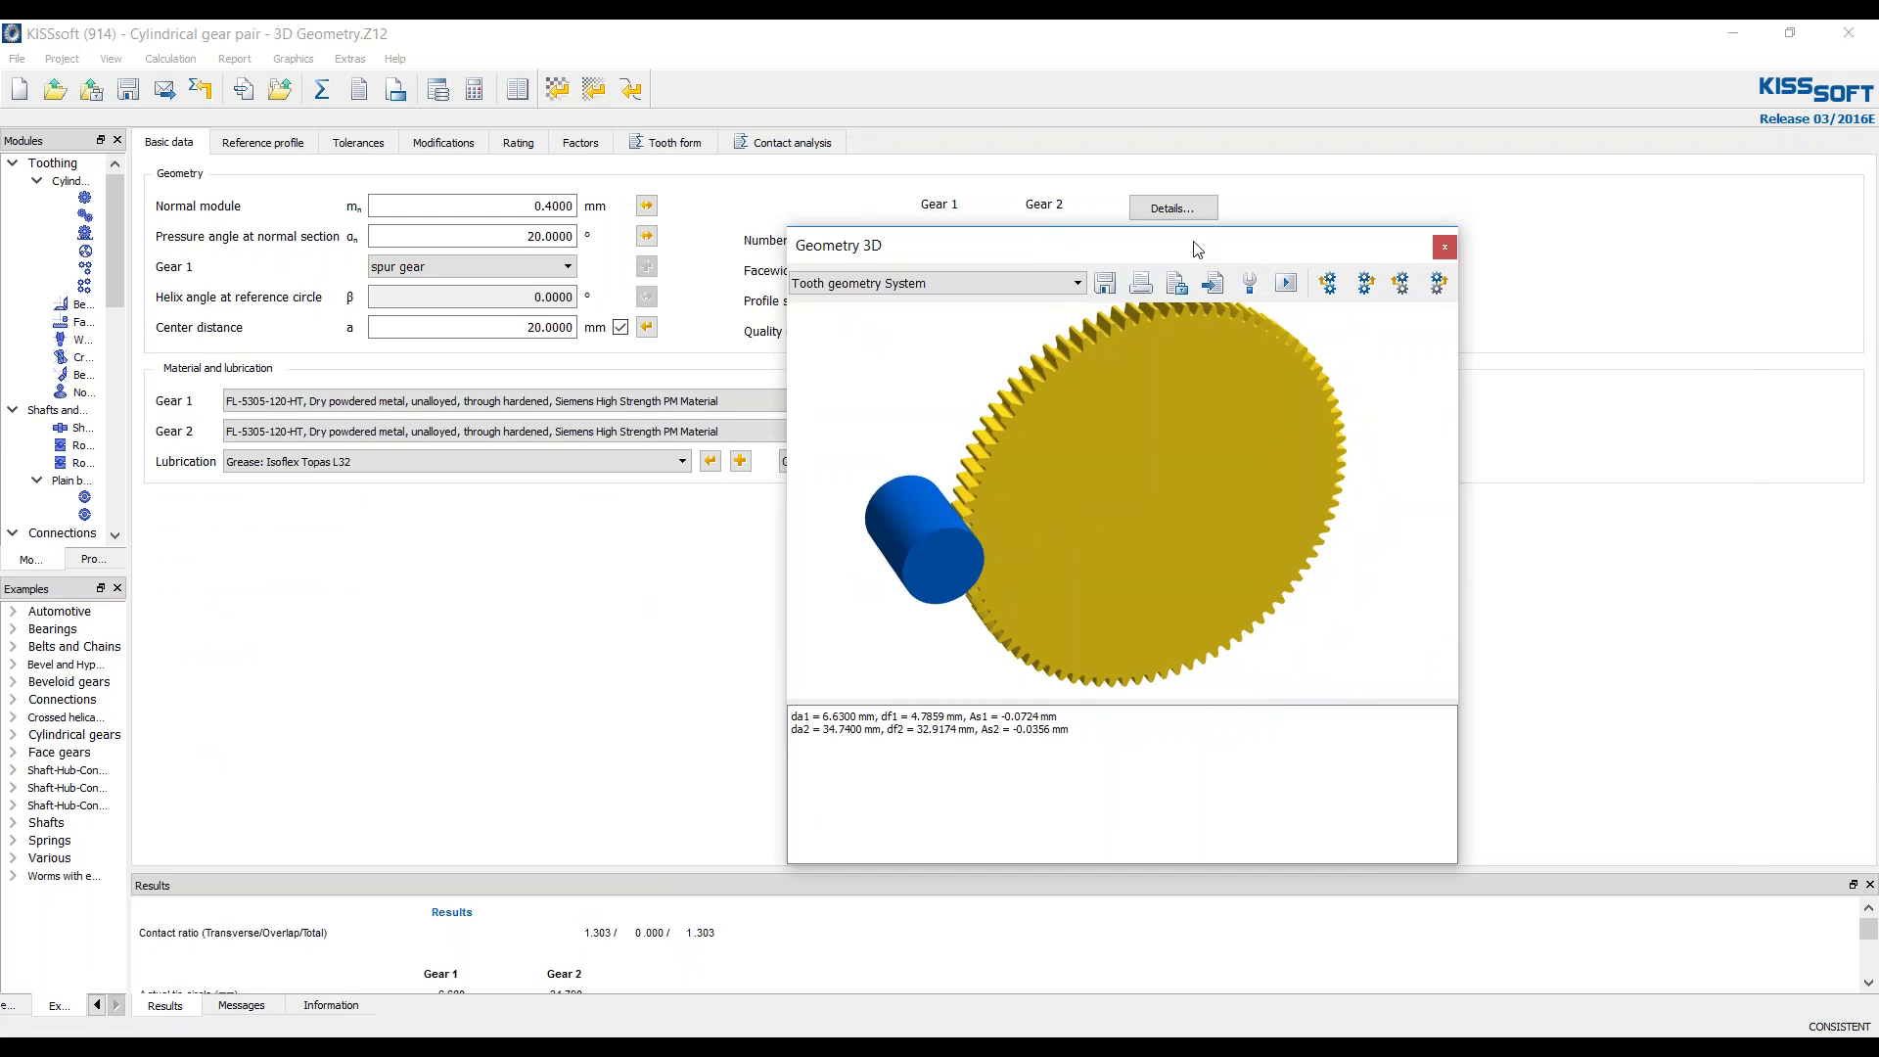
pyautogui.moveTo(1194, 243); pyautogui.dragTo(1656, 125)
pyautogui.doubleClick(1456, 135)
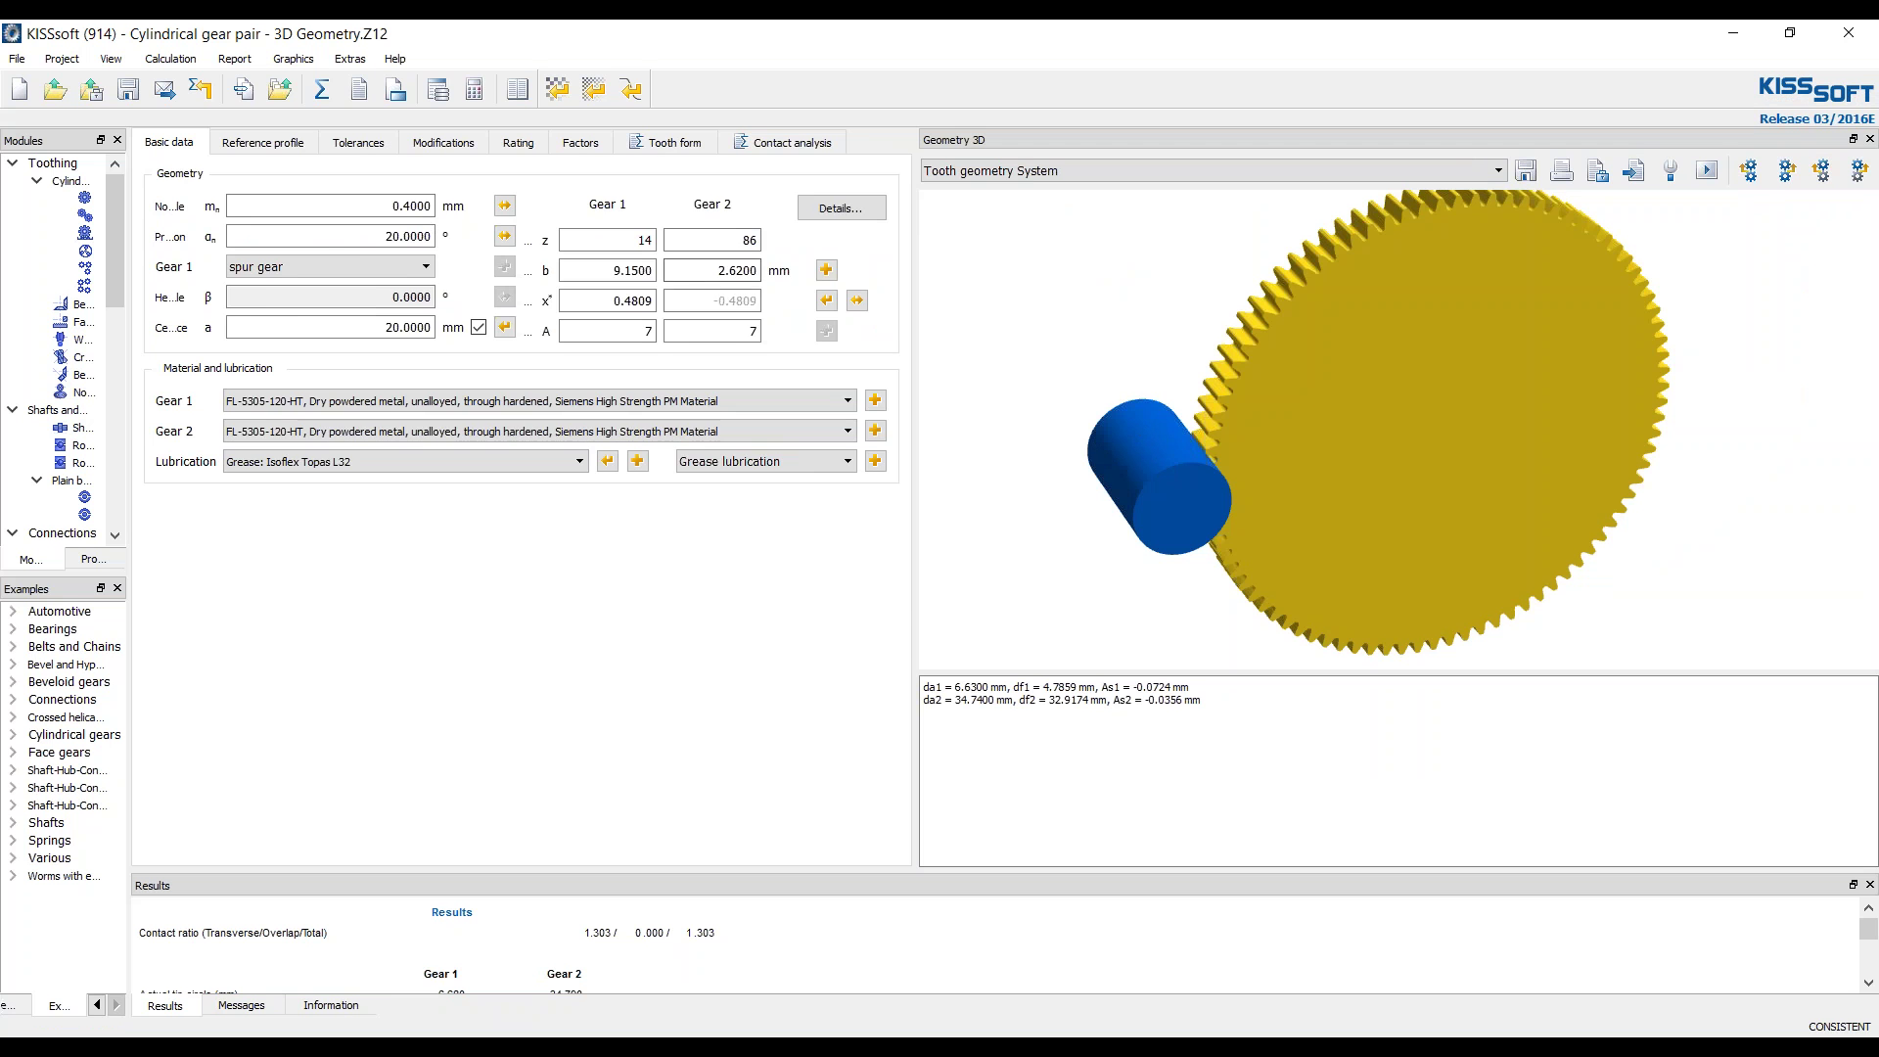
pyautogui.click(666, 142)
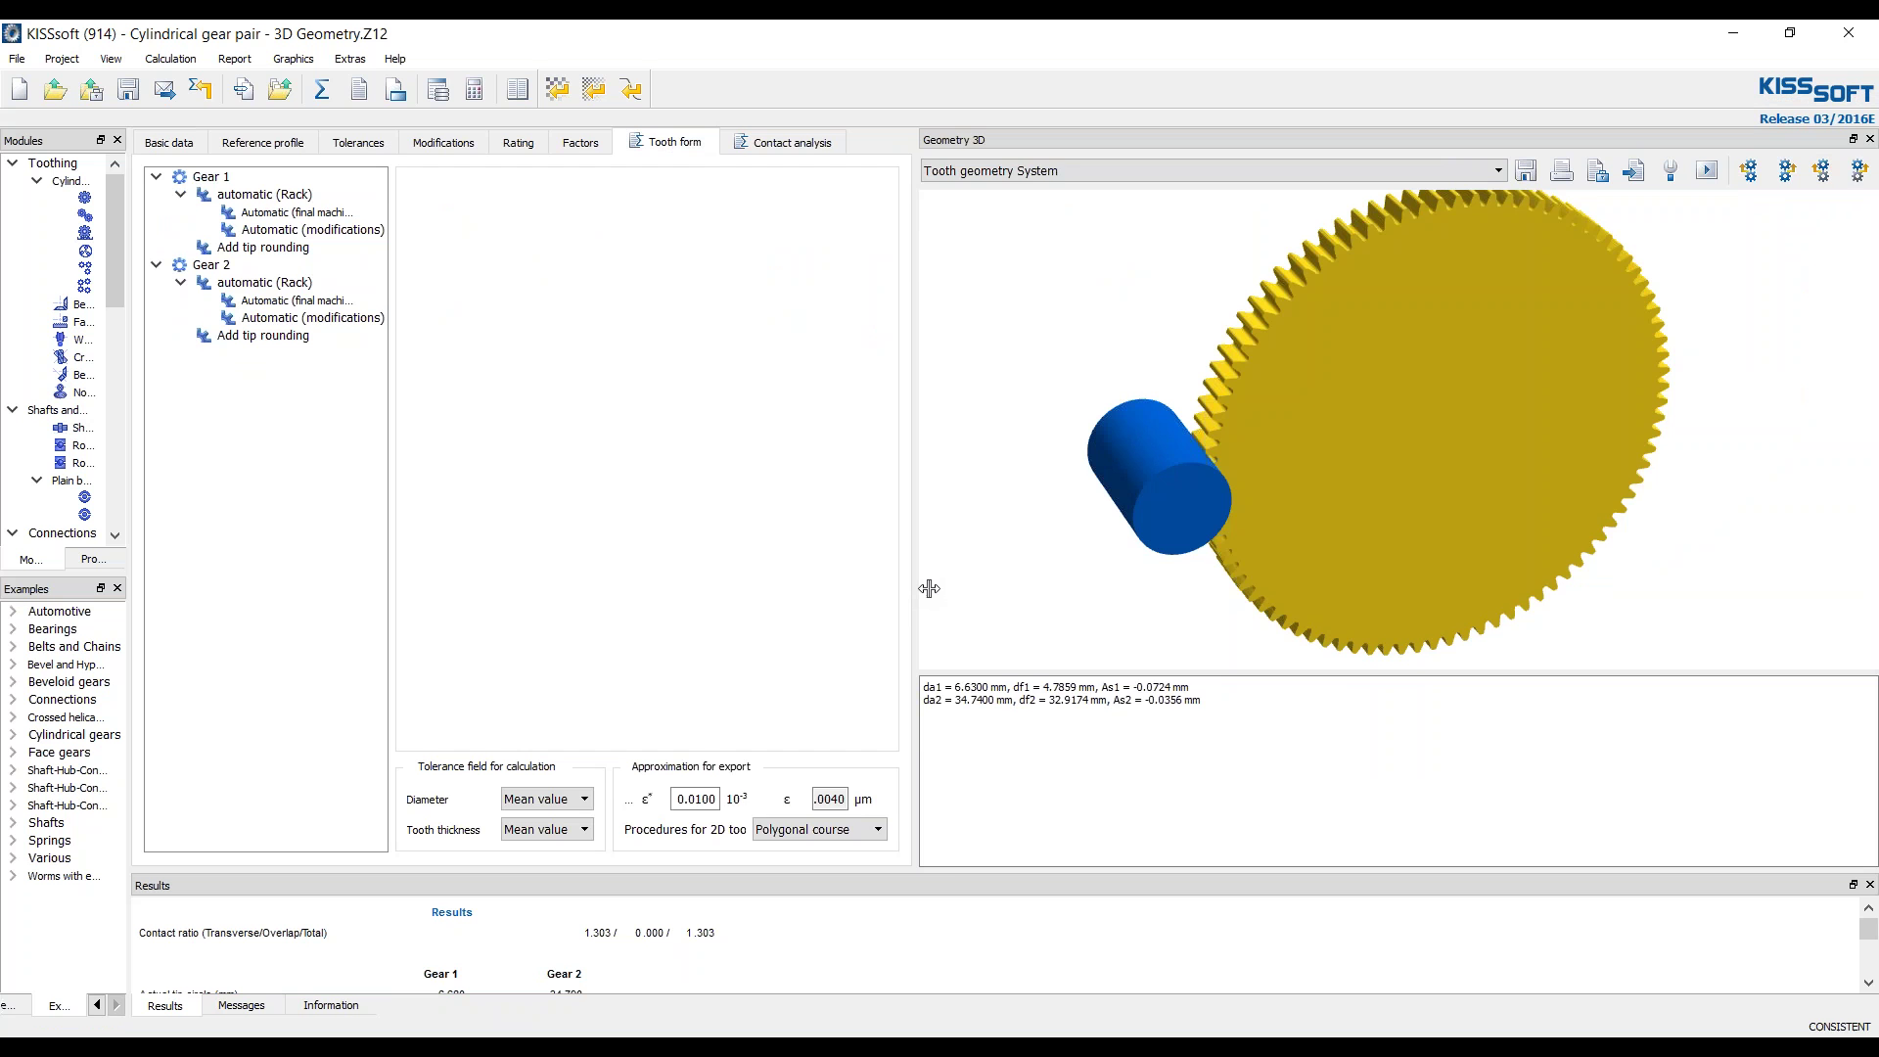
pyautogui.moveTo(928, 588); pyautogui.dragTo(1151, 586)
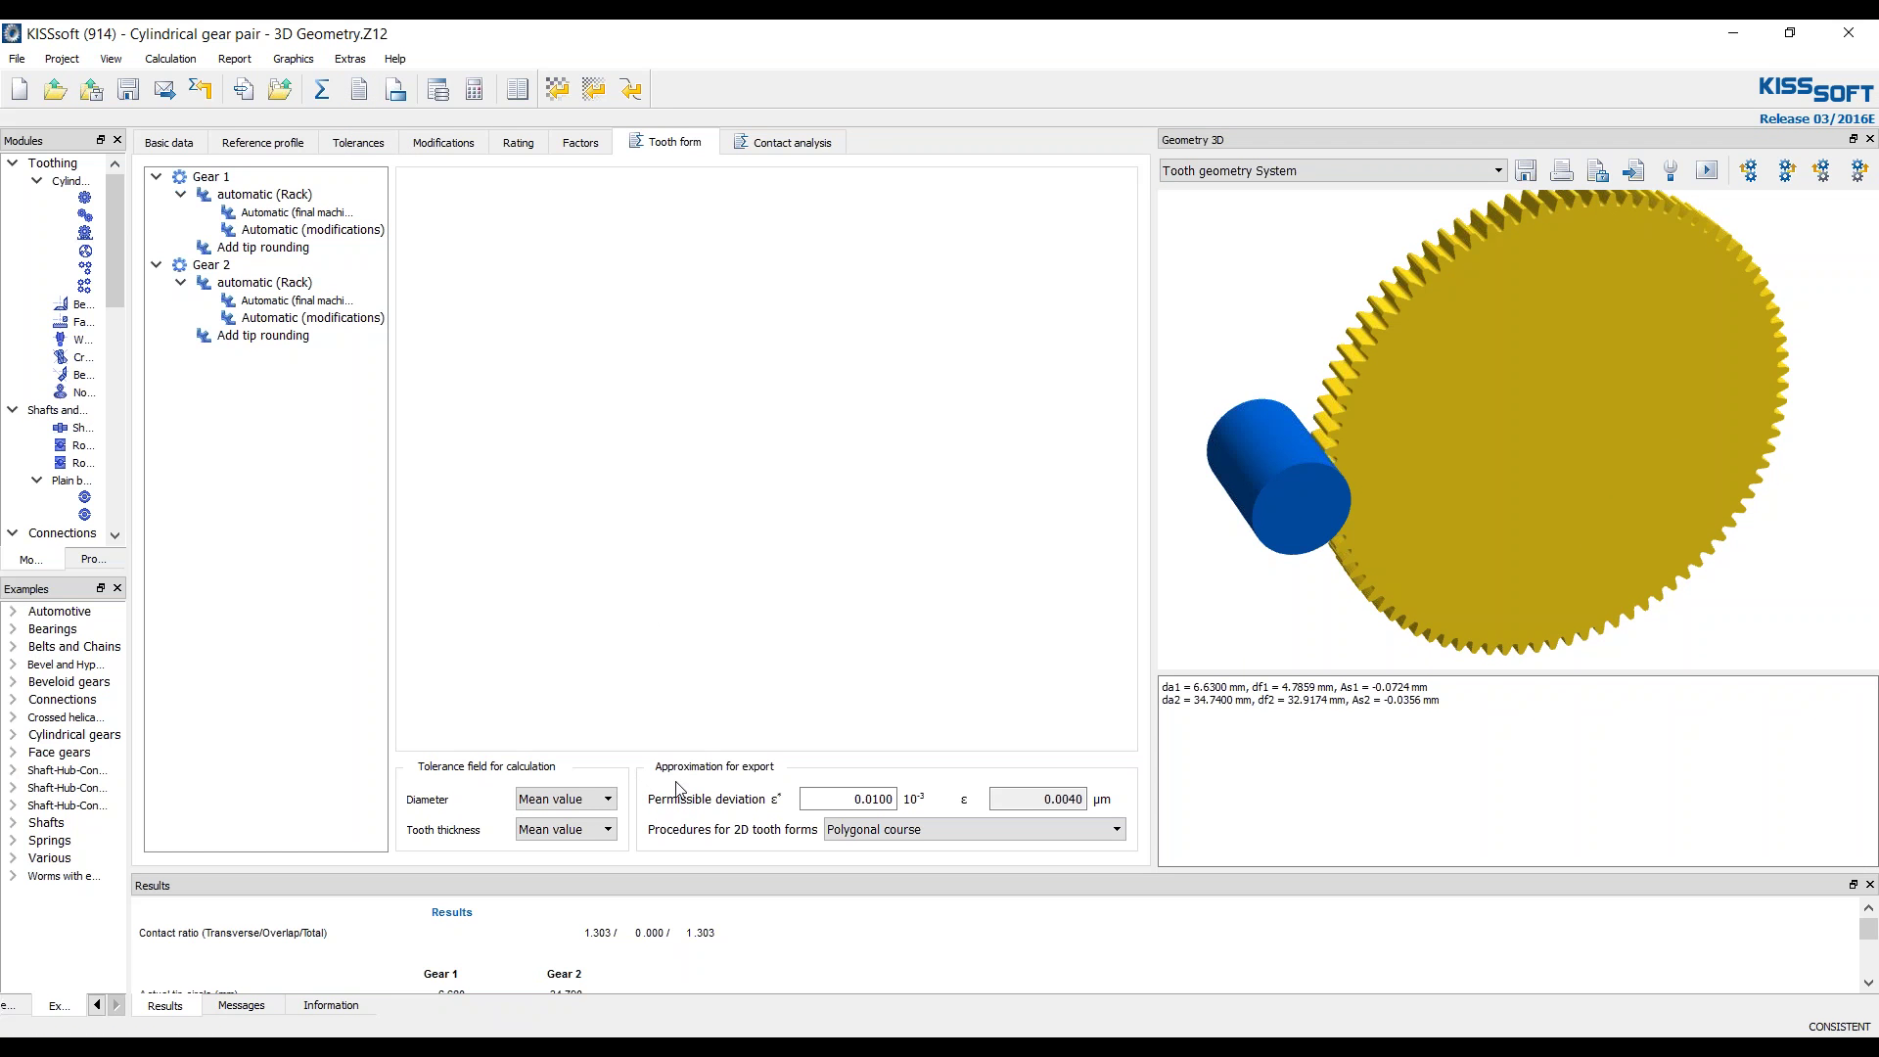
pyautogui.click(606, 800)
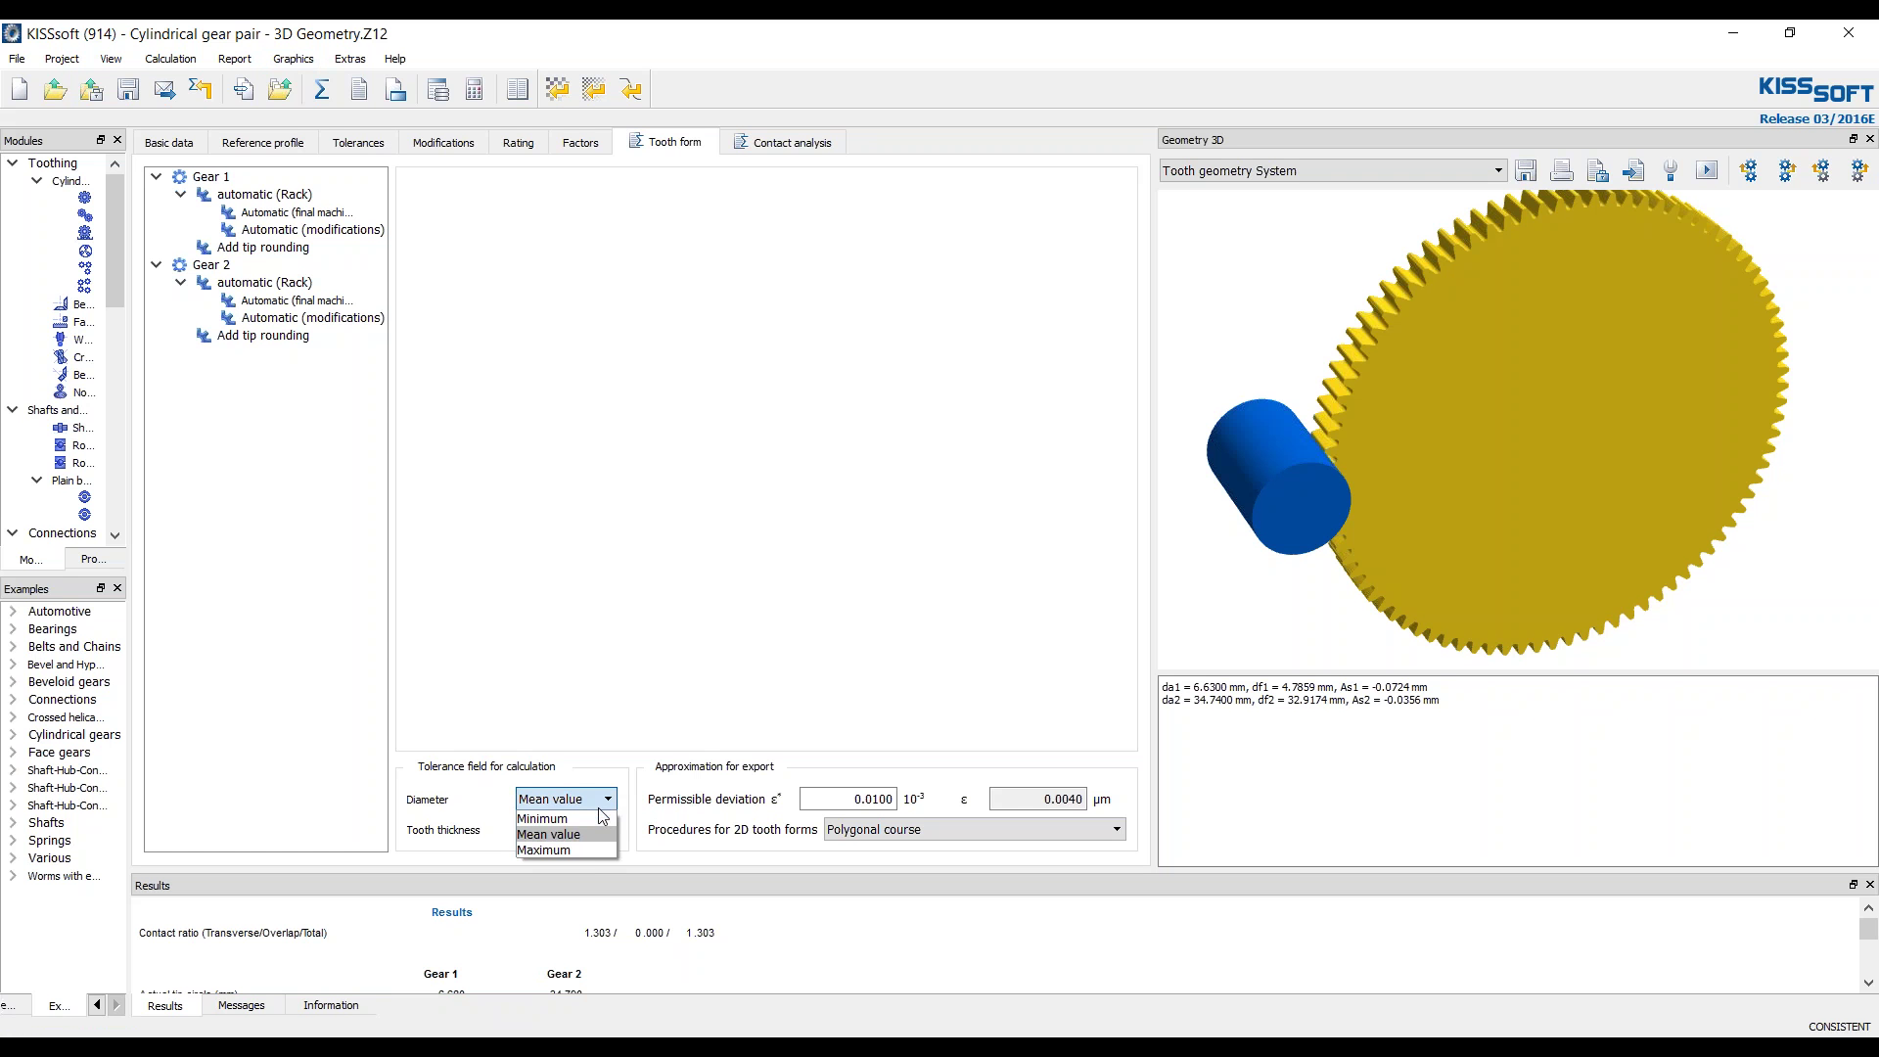
pyautogui.click(585, 834)
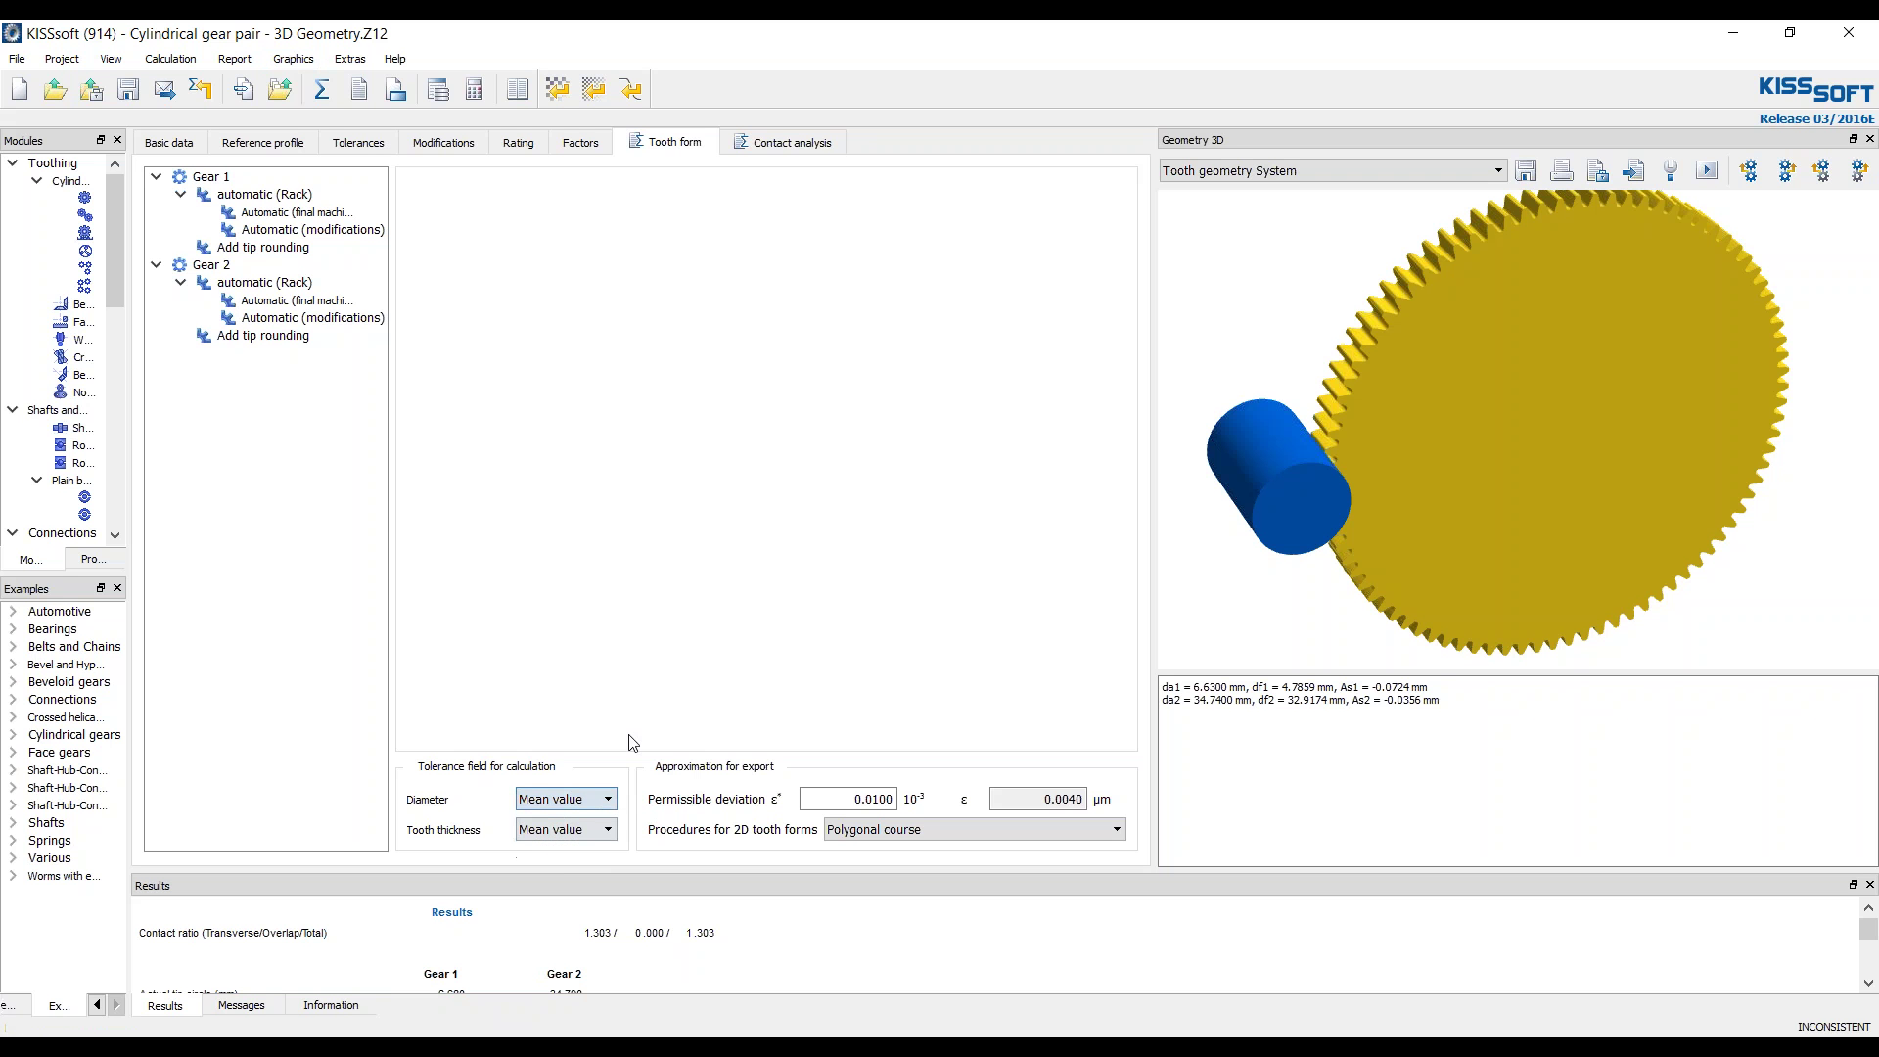
pyautogui.click(597, 837)
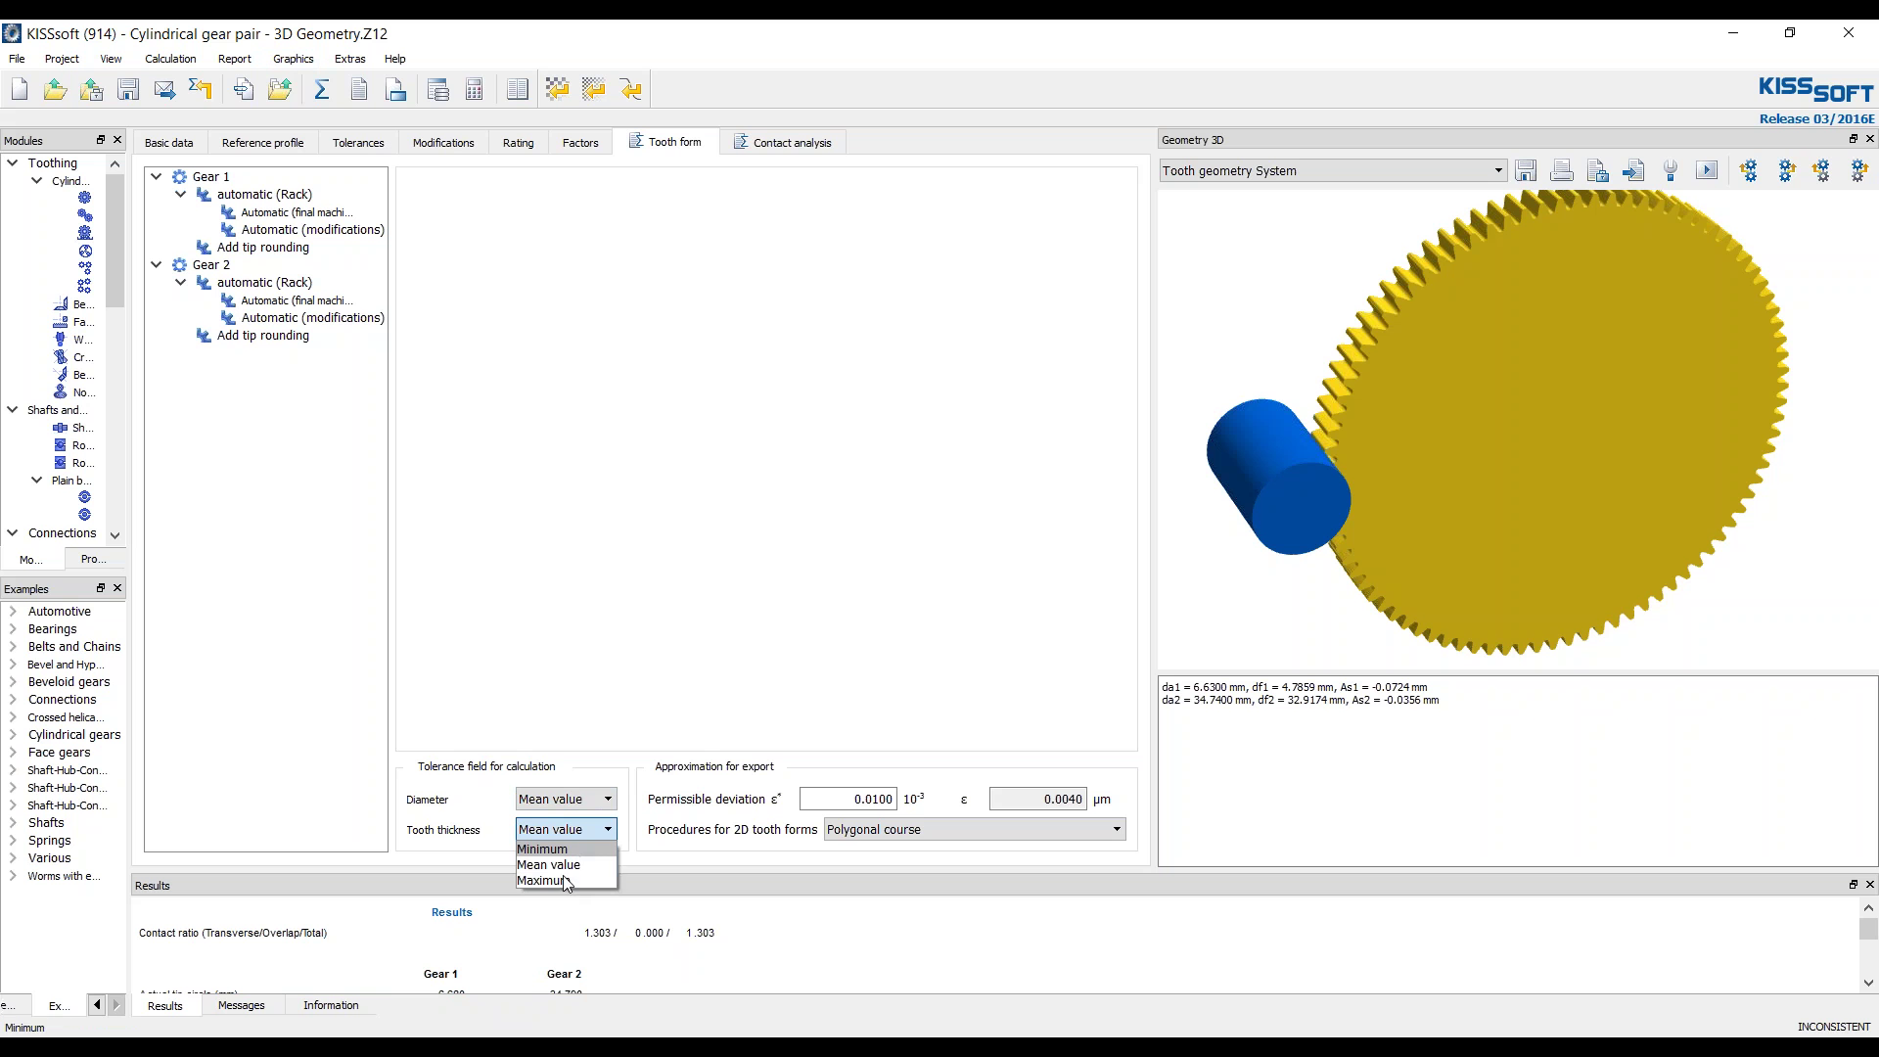
pyautogui.click(709, 678)
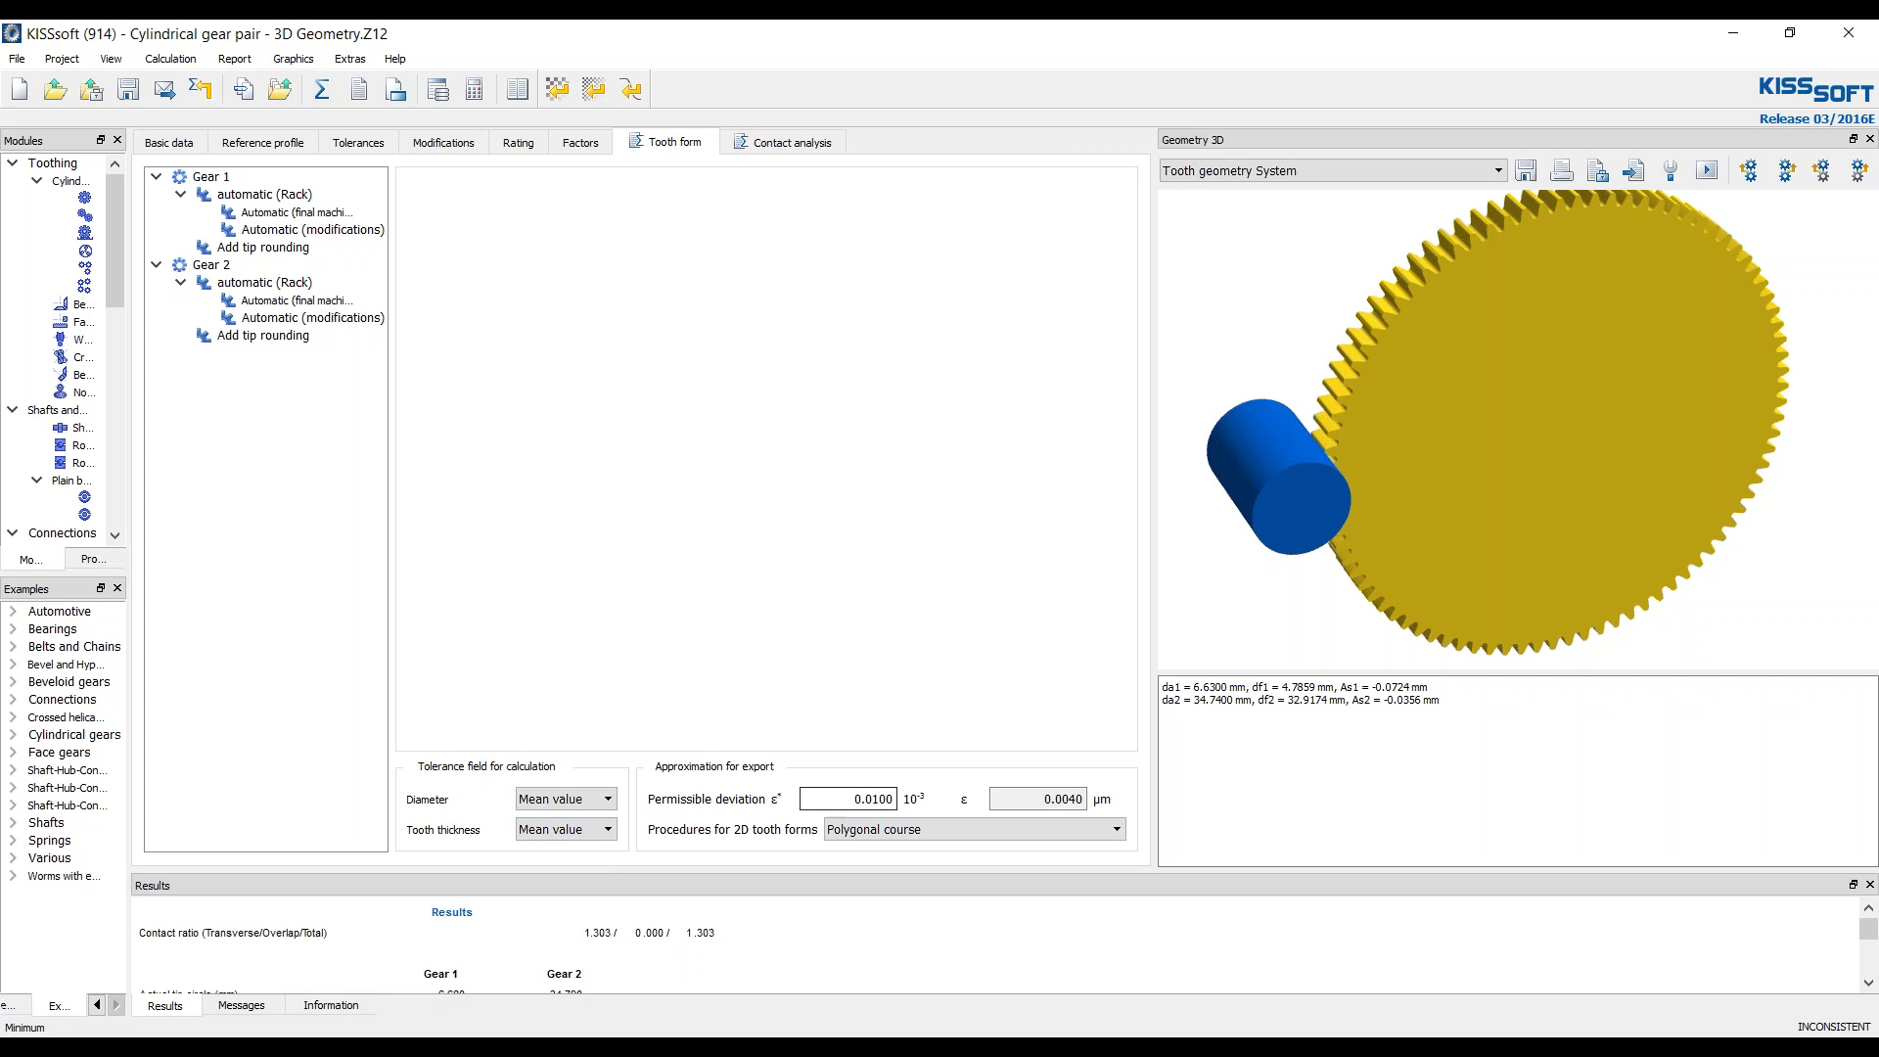
# - Show Tooth geometry Gear 1 alone, run the calculation and dismiss the undercut warning
pyautogui.click(1342, 180)
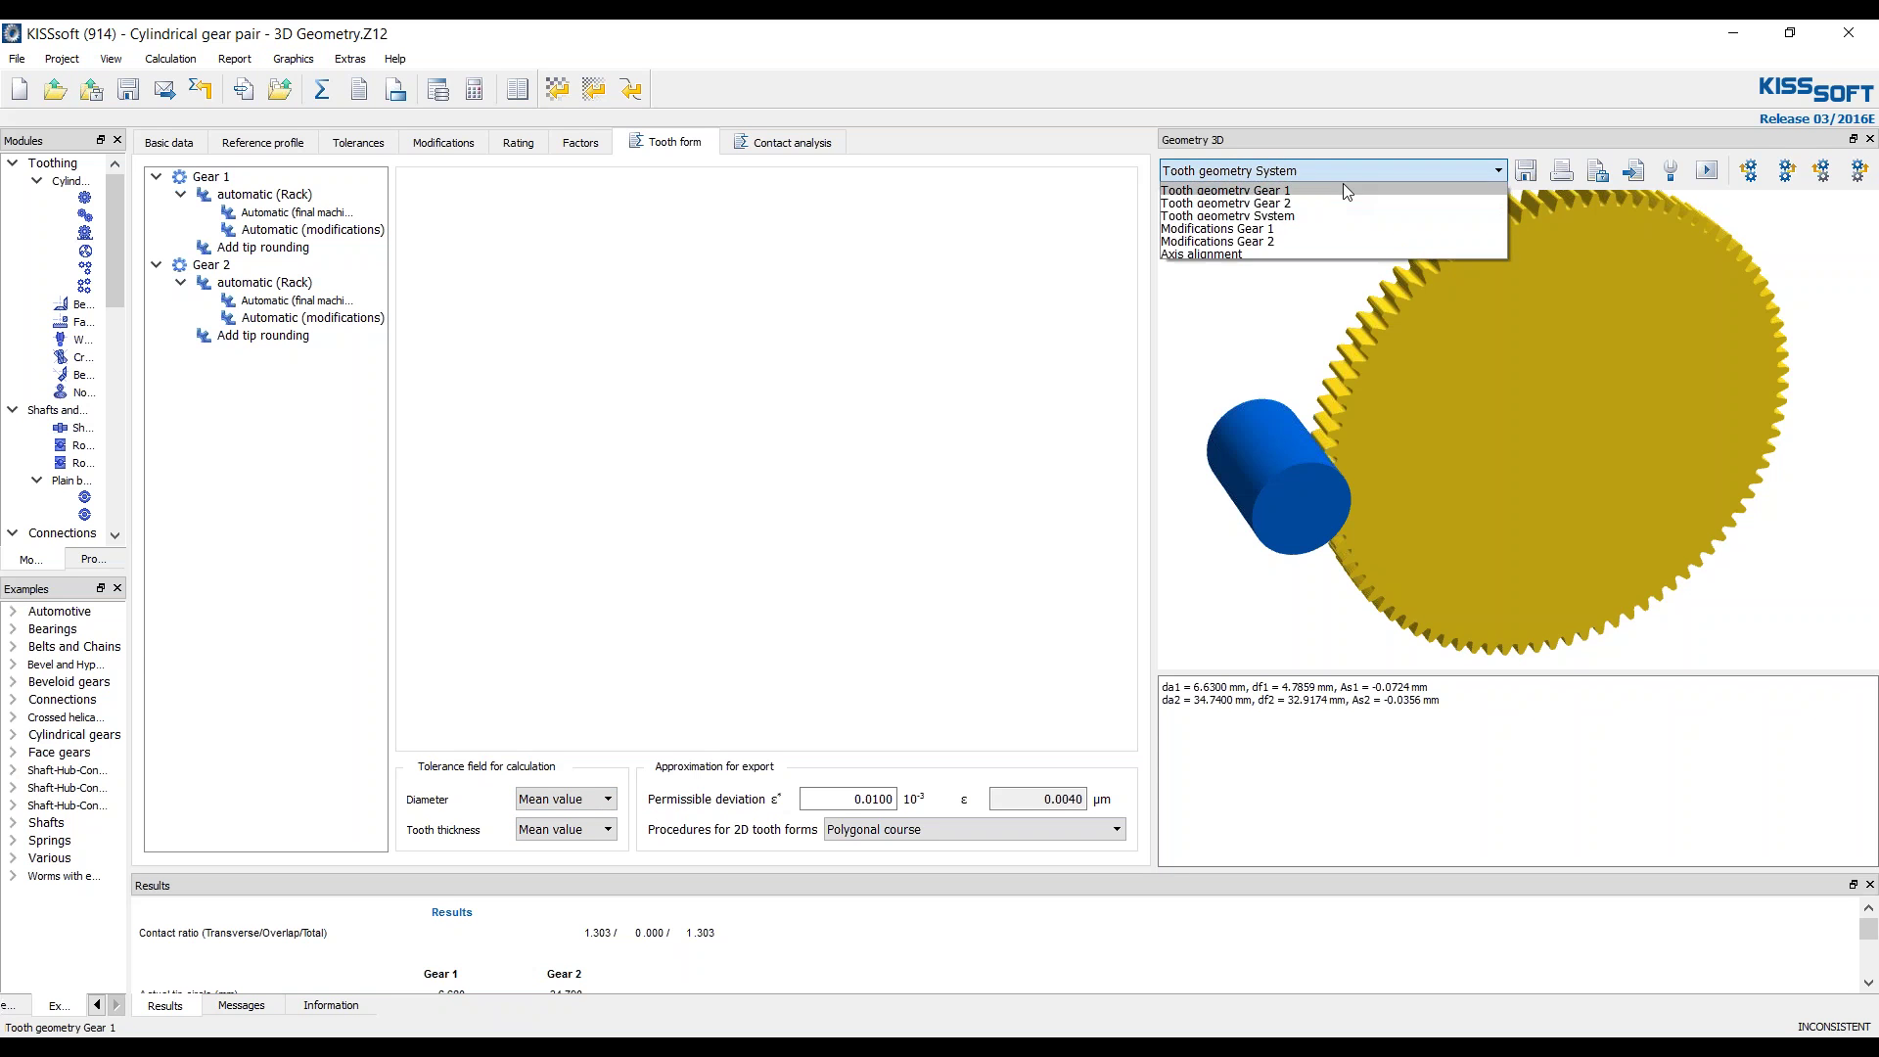
pyautogui.click(1342, 184)
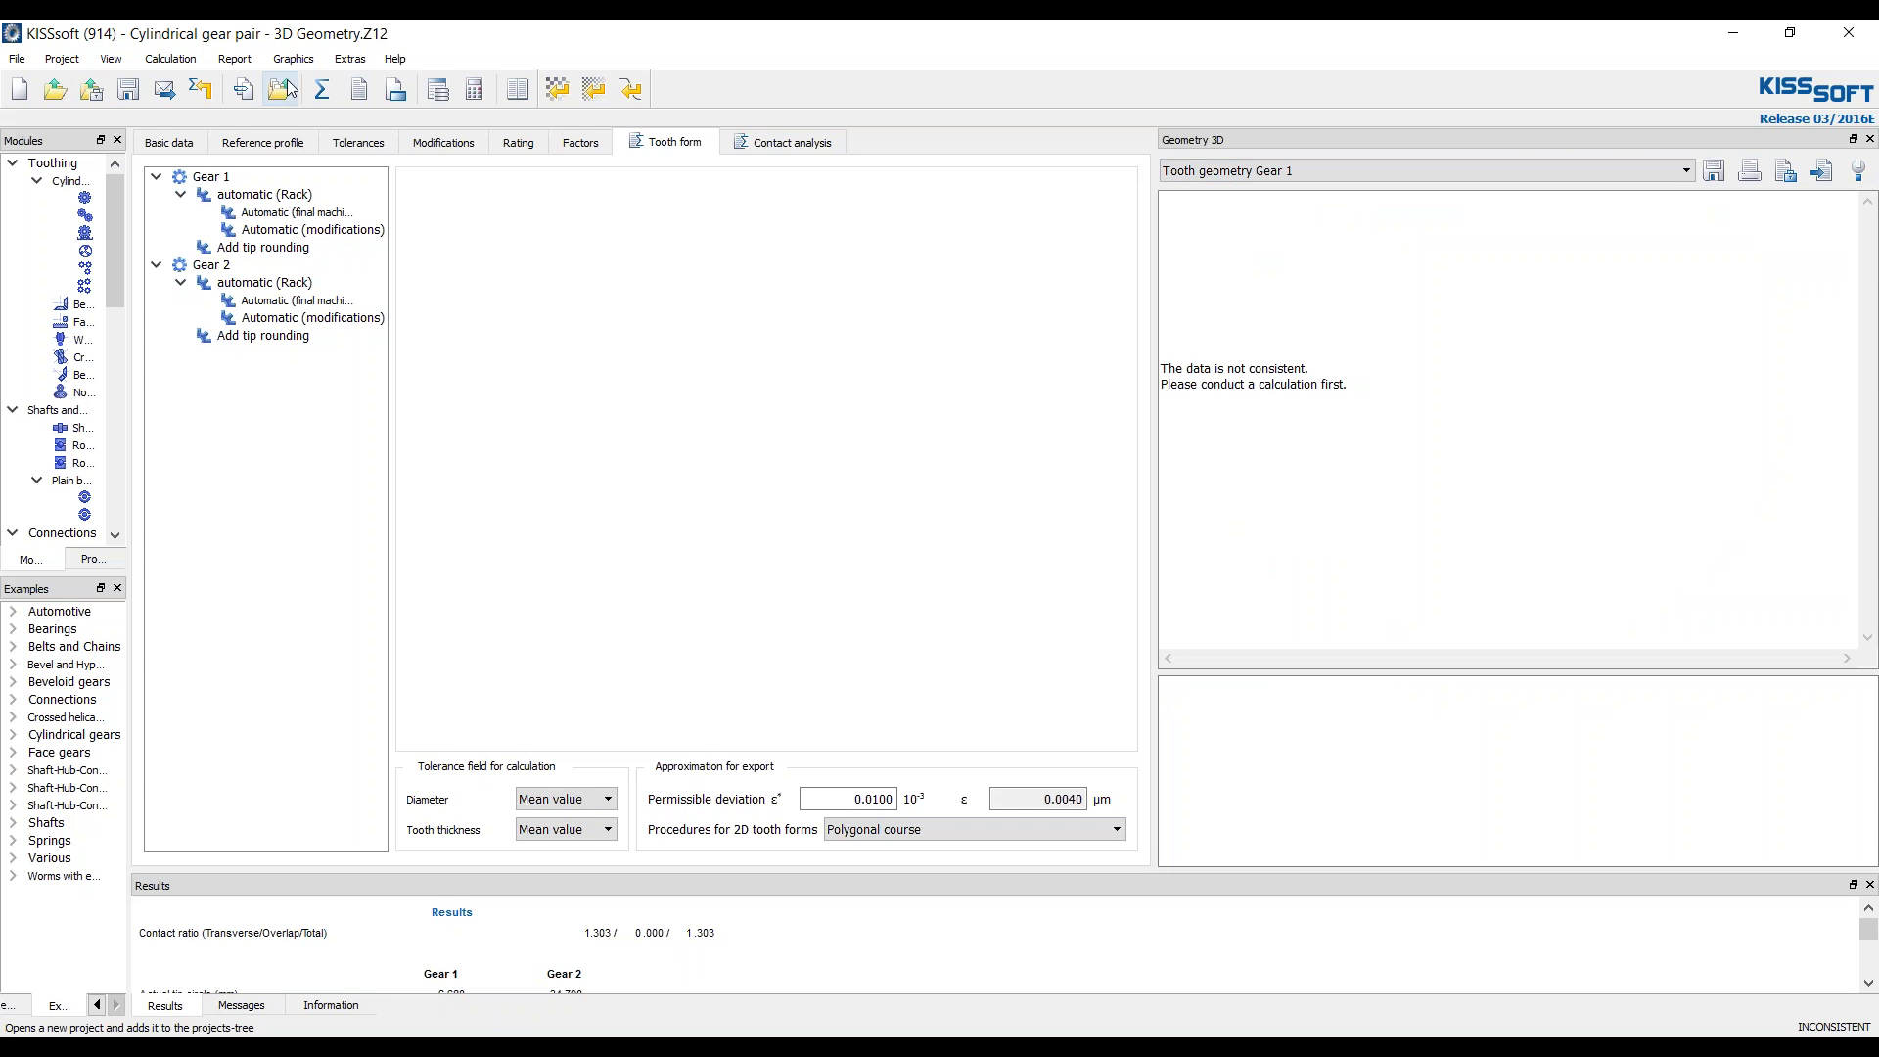
pyautogui.click(322, 94)
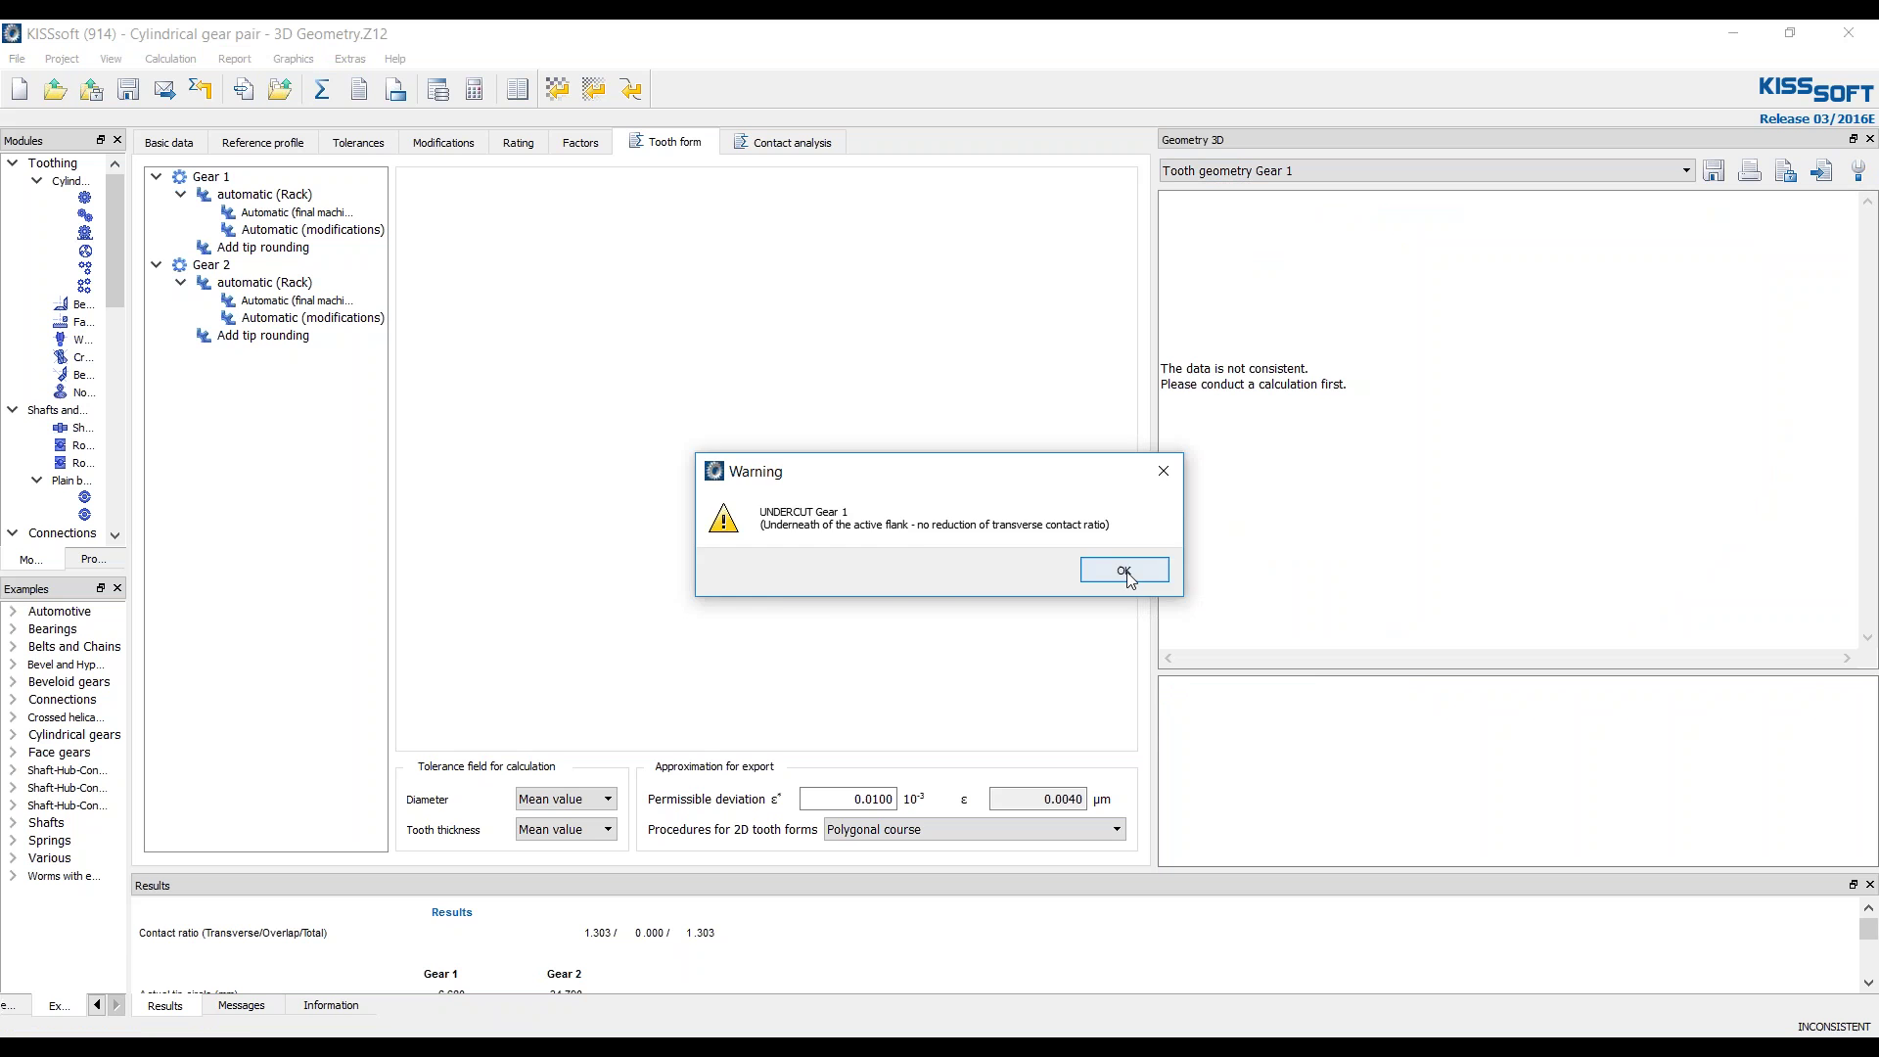
pyautogui.click(1063, 591)
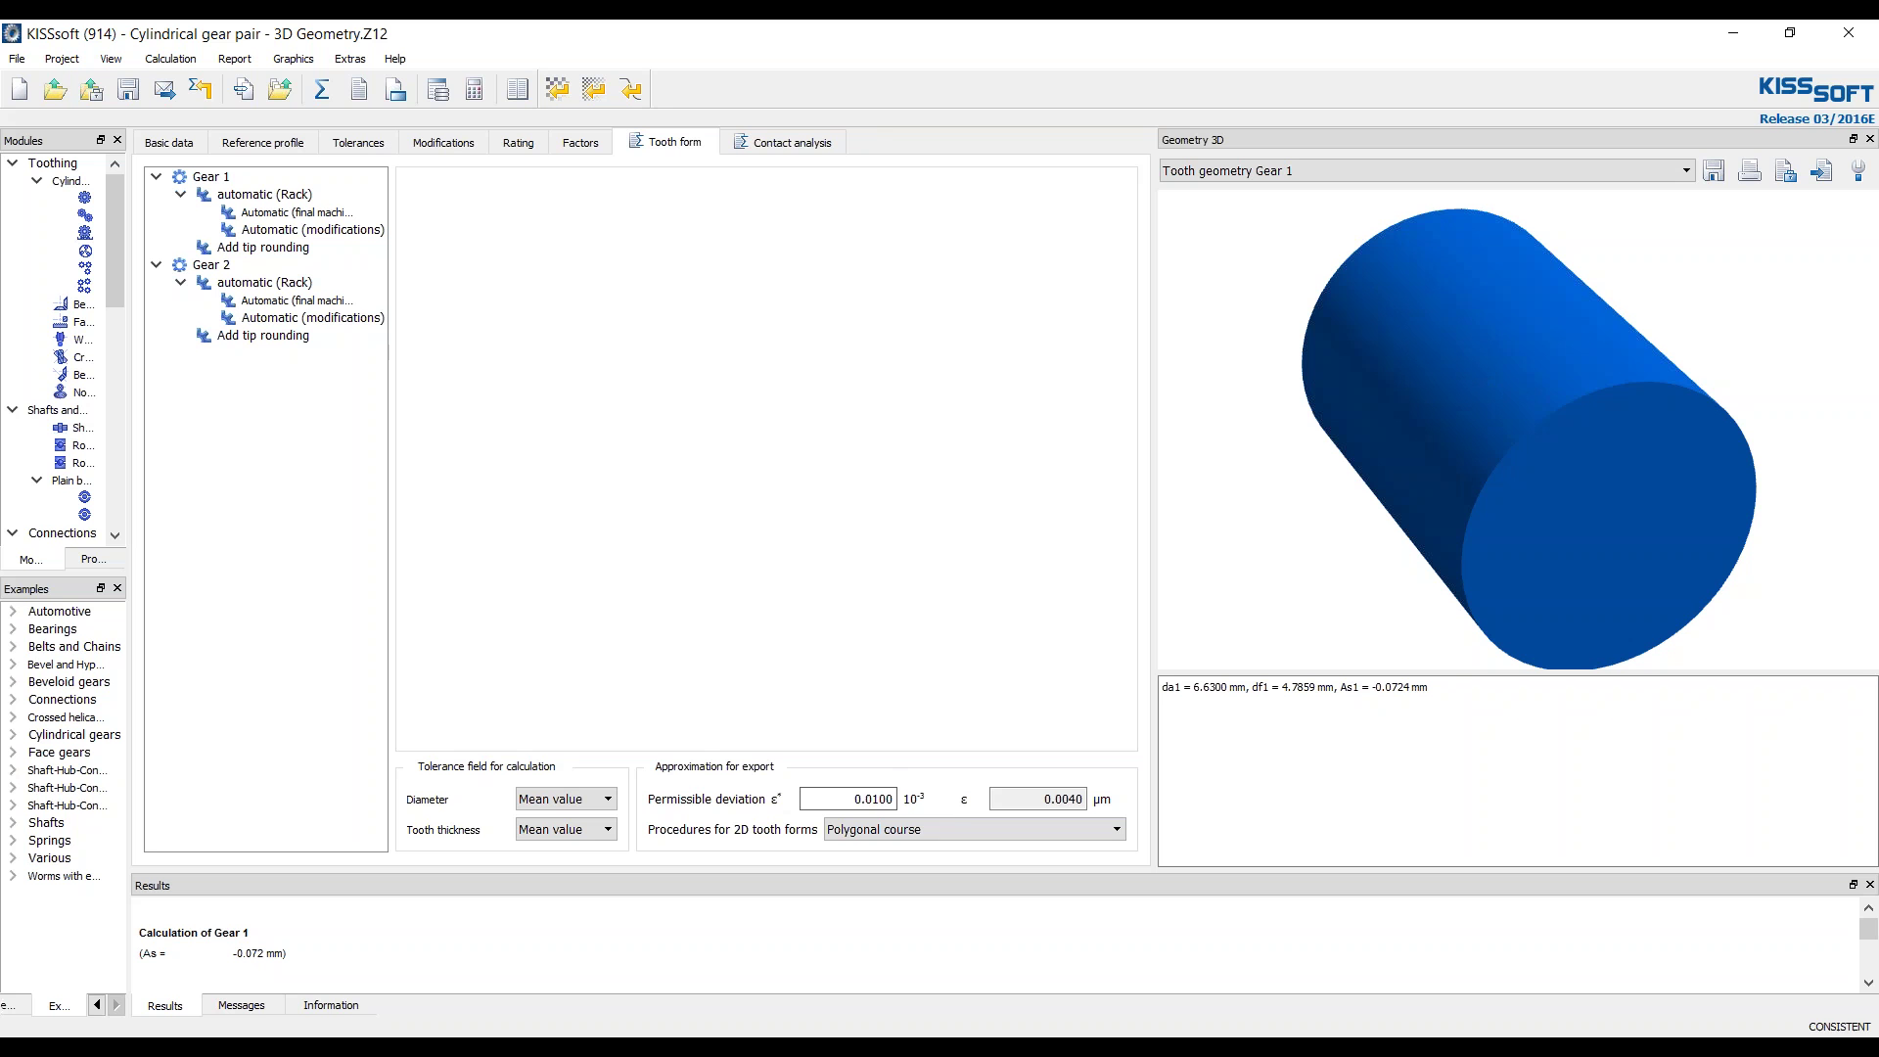
# - Set Permissible deviation to 0.1, recalculate and dismiss both warnings
pyautogui.doubleClick(873, 798)
pyautogui.write('0.1')
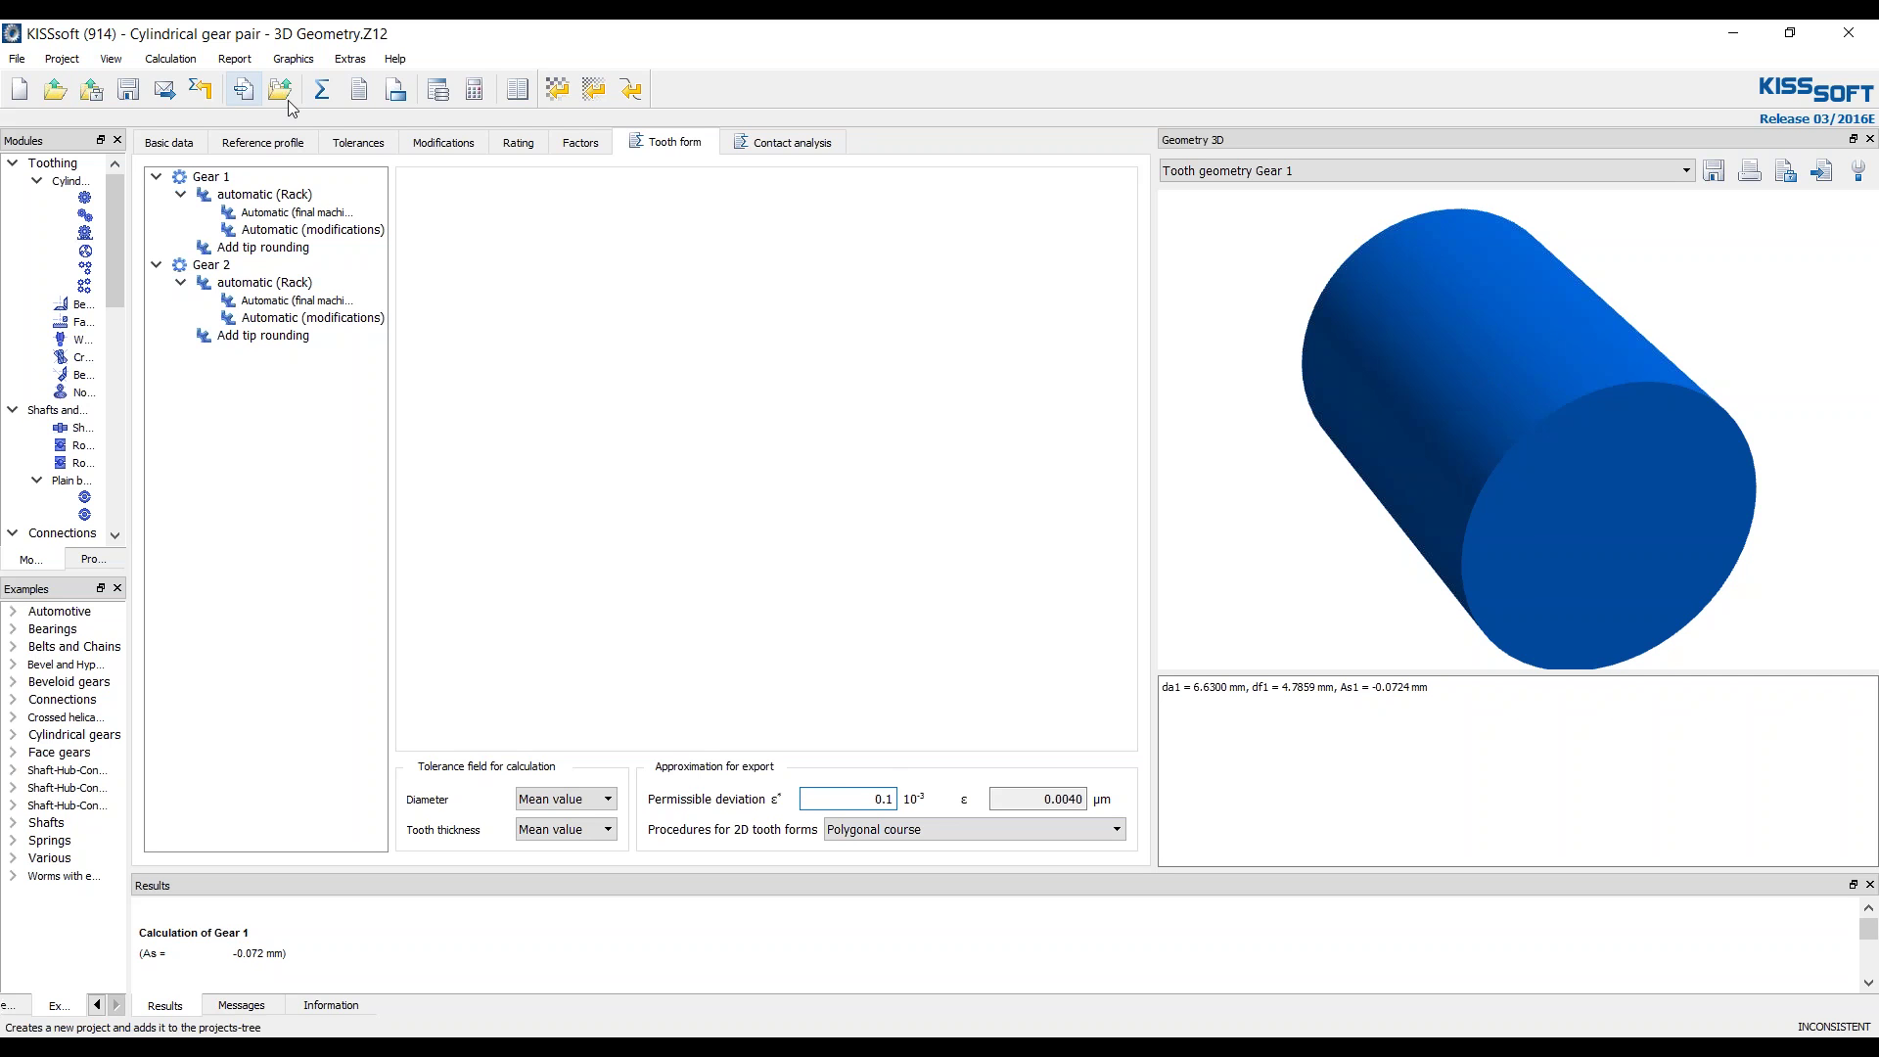
pyautogui.click(322, 89)
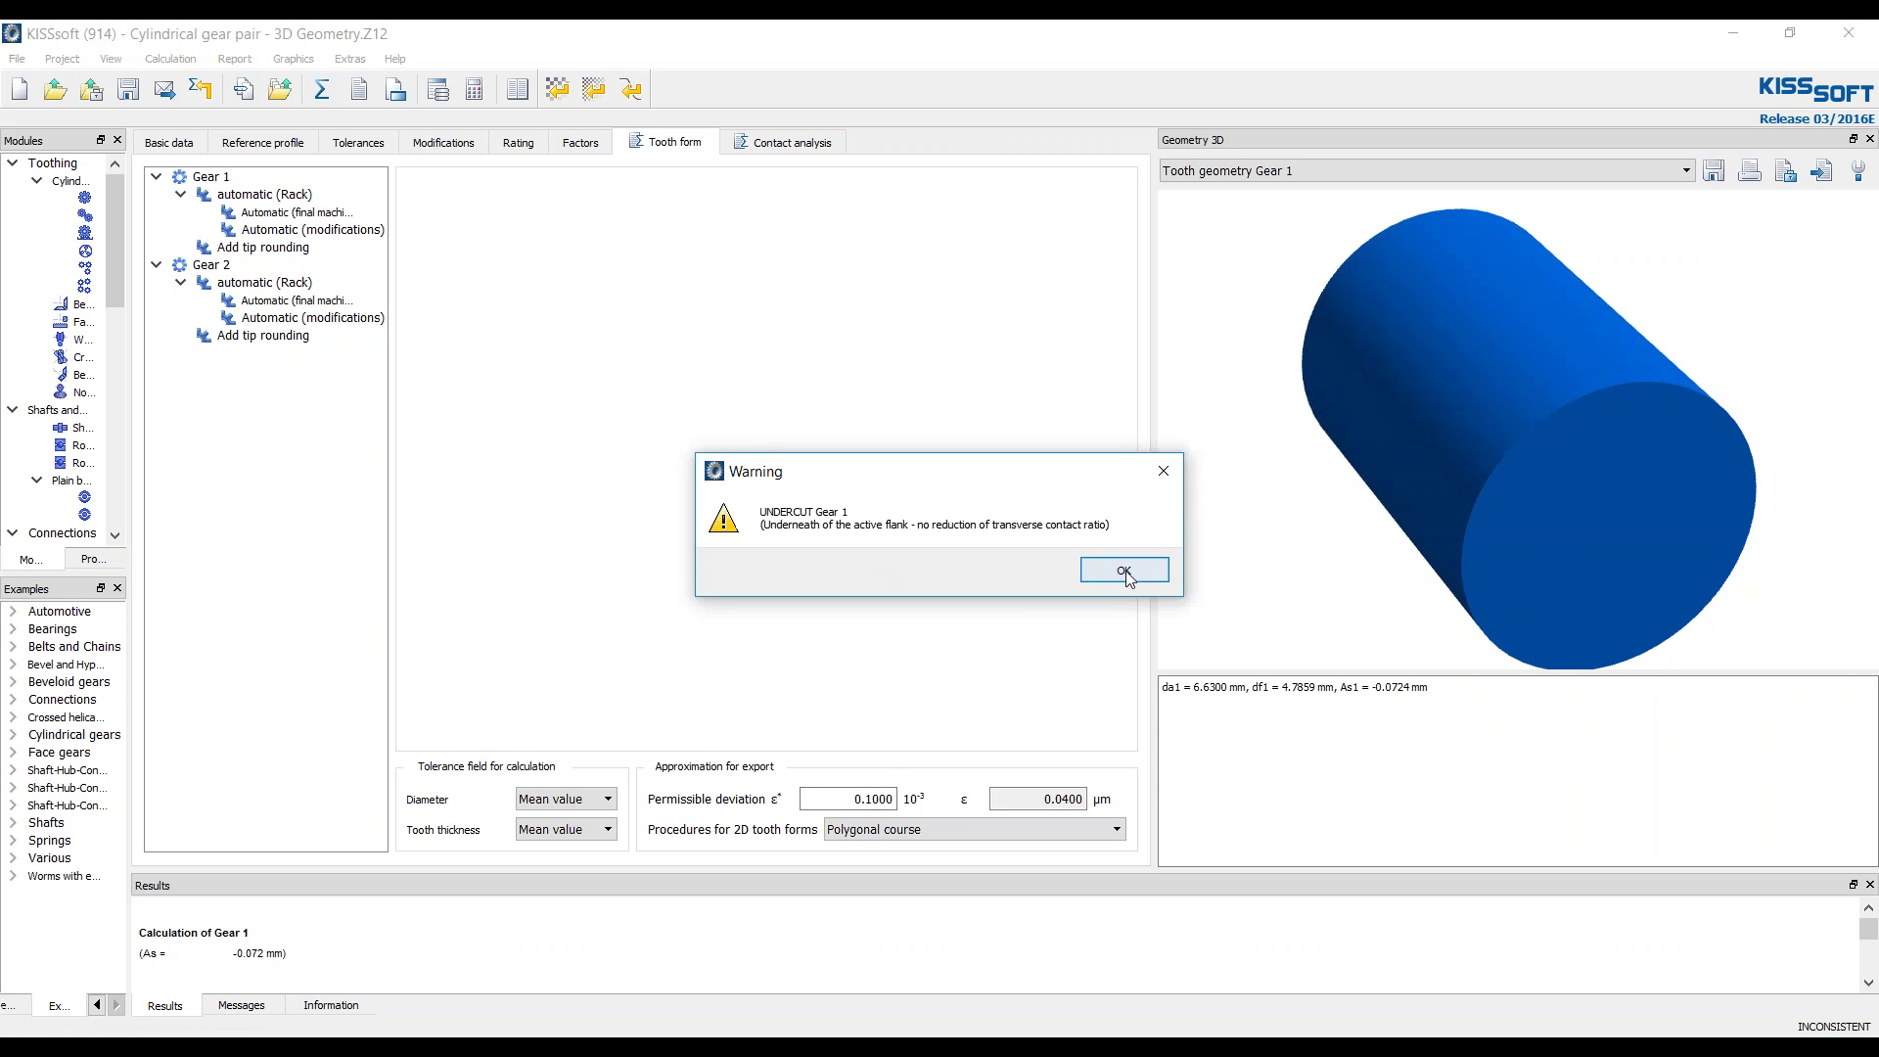
pyautogui.click(1116, 567)
pyautogui.click(1046, 599)
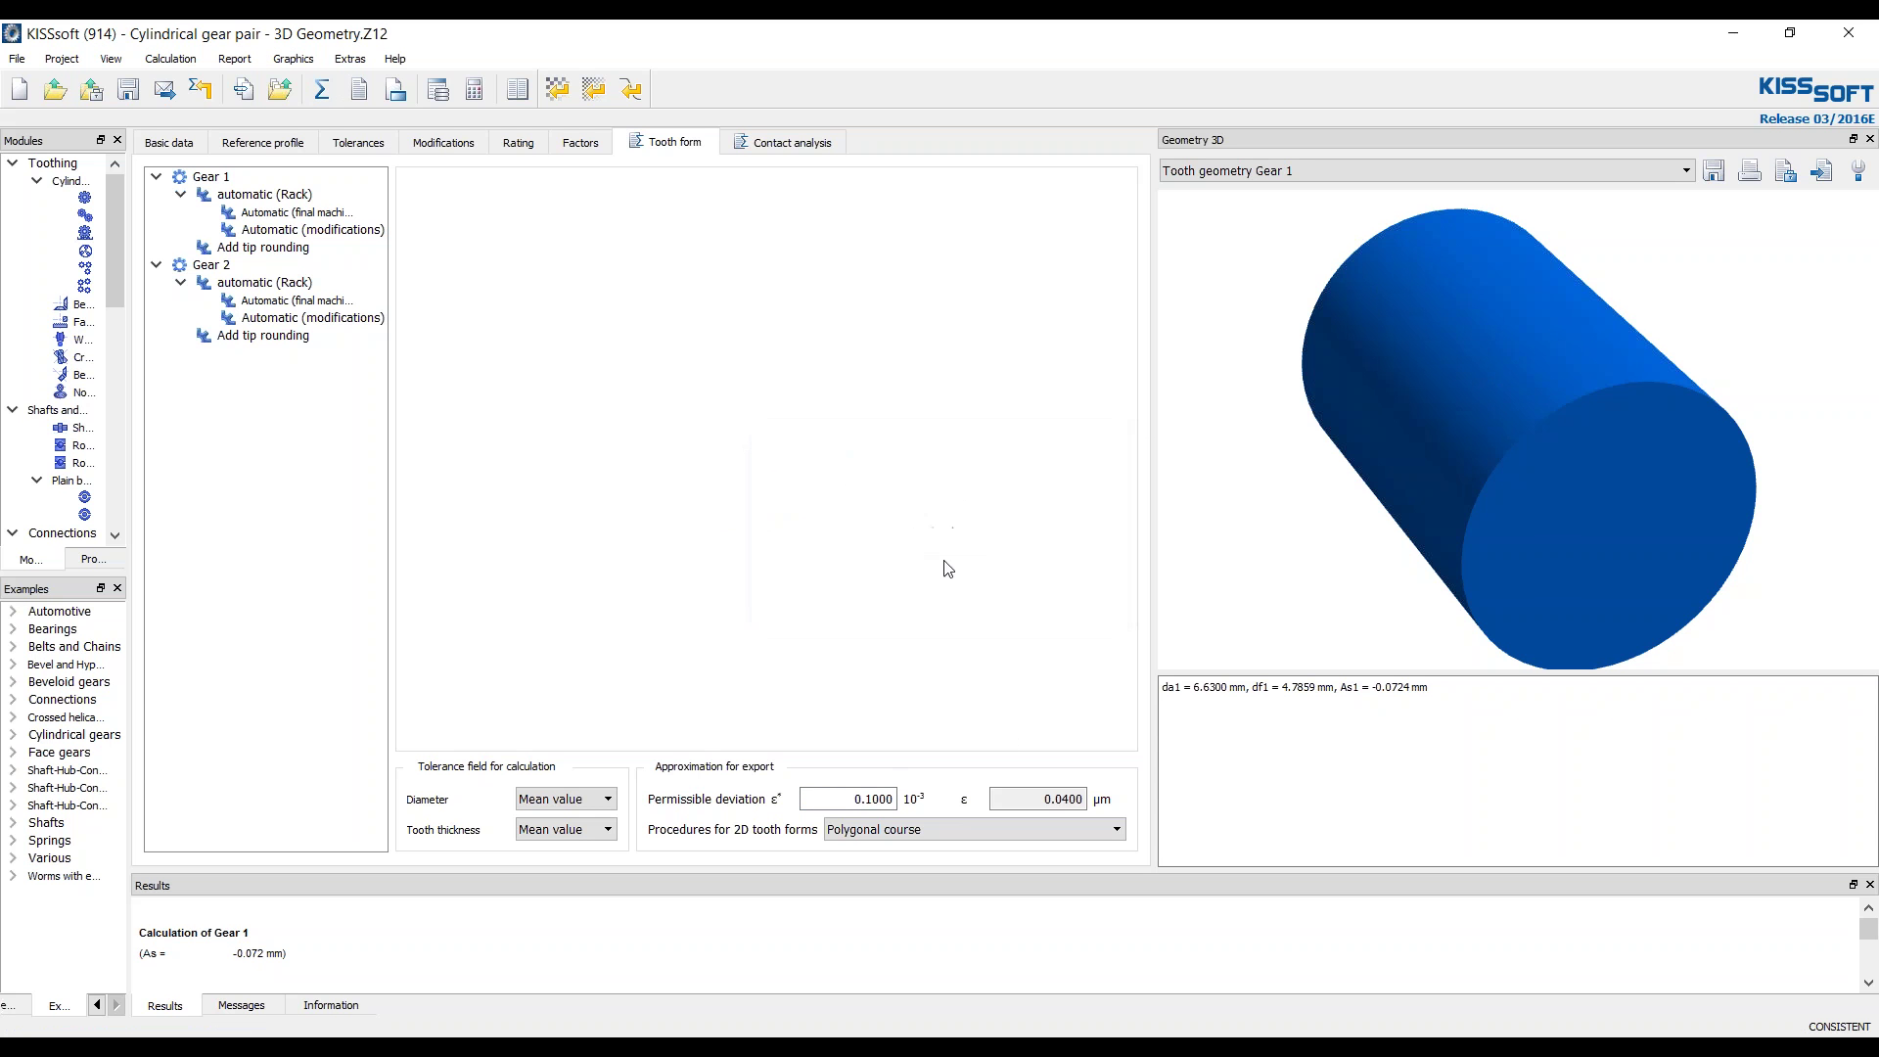
# - Change Permissible deviation to 0.2, recalculate, dismiss warnings and rotate the toothed Gear 1
pyautogui.doubleClick(861, 799)
pyautogui.write('0.2')
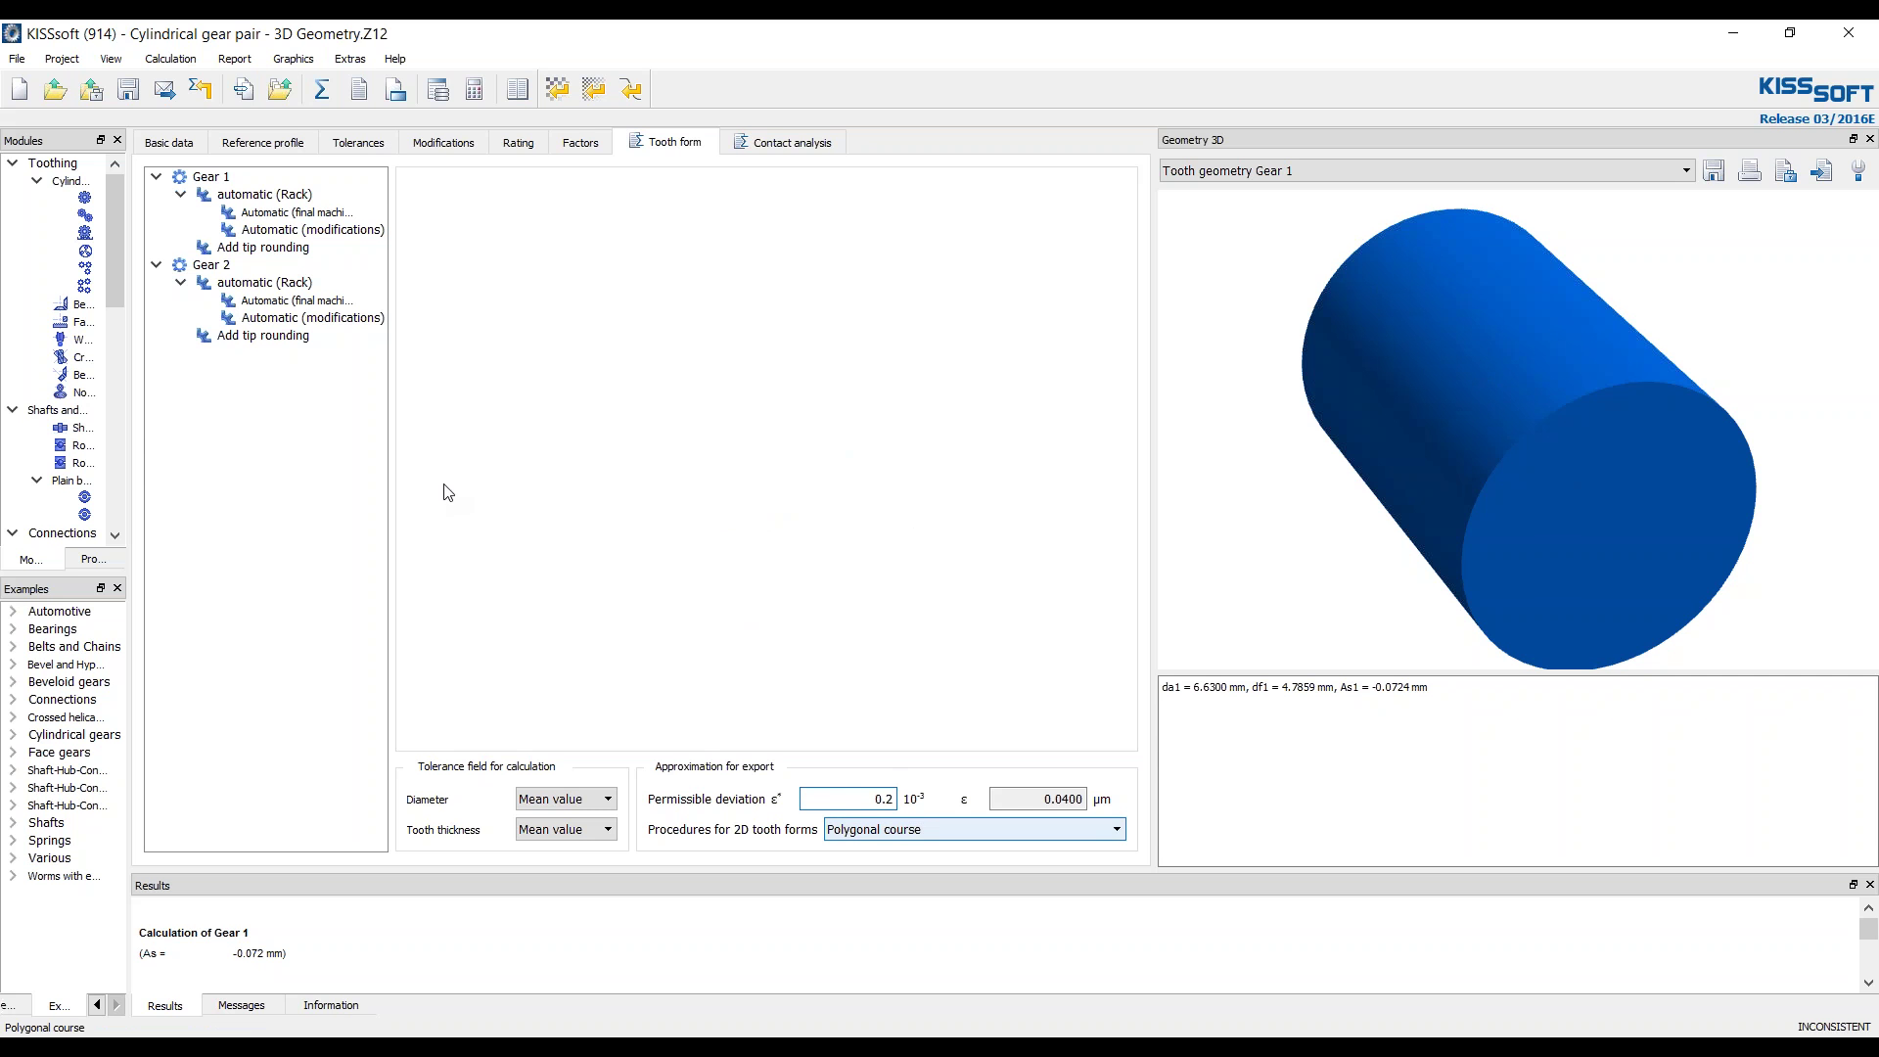
pyautogui.click(321, 89)
pyautogui.click(1101, 585)
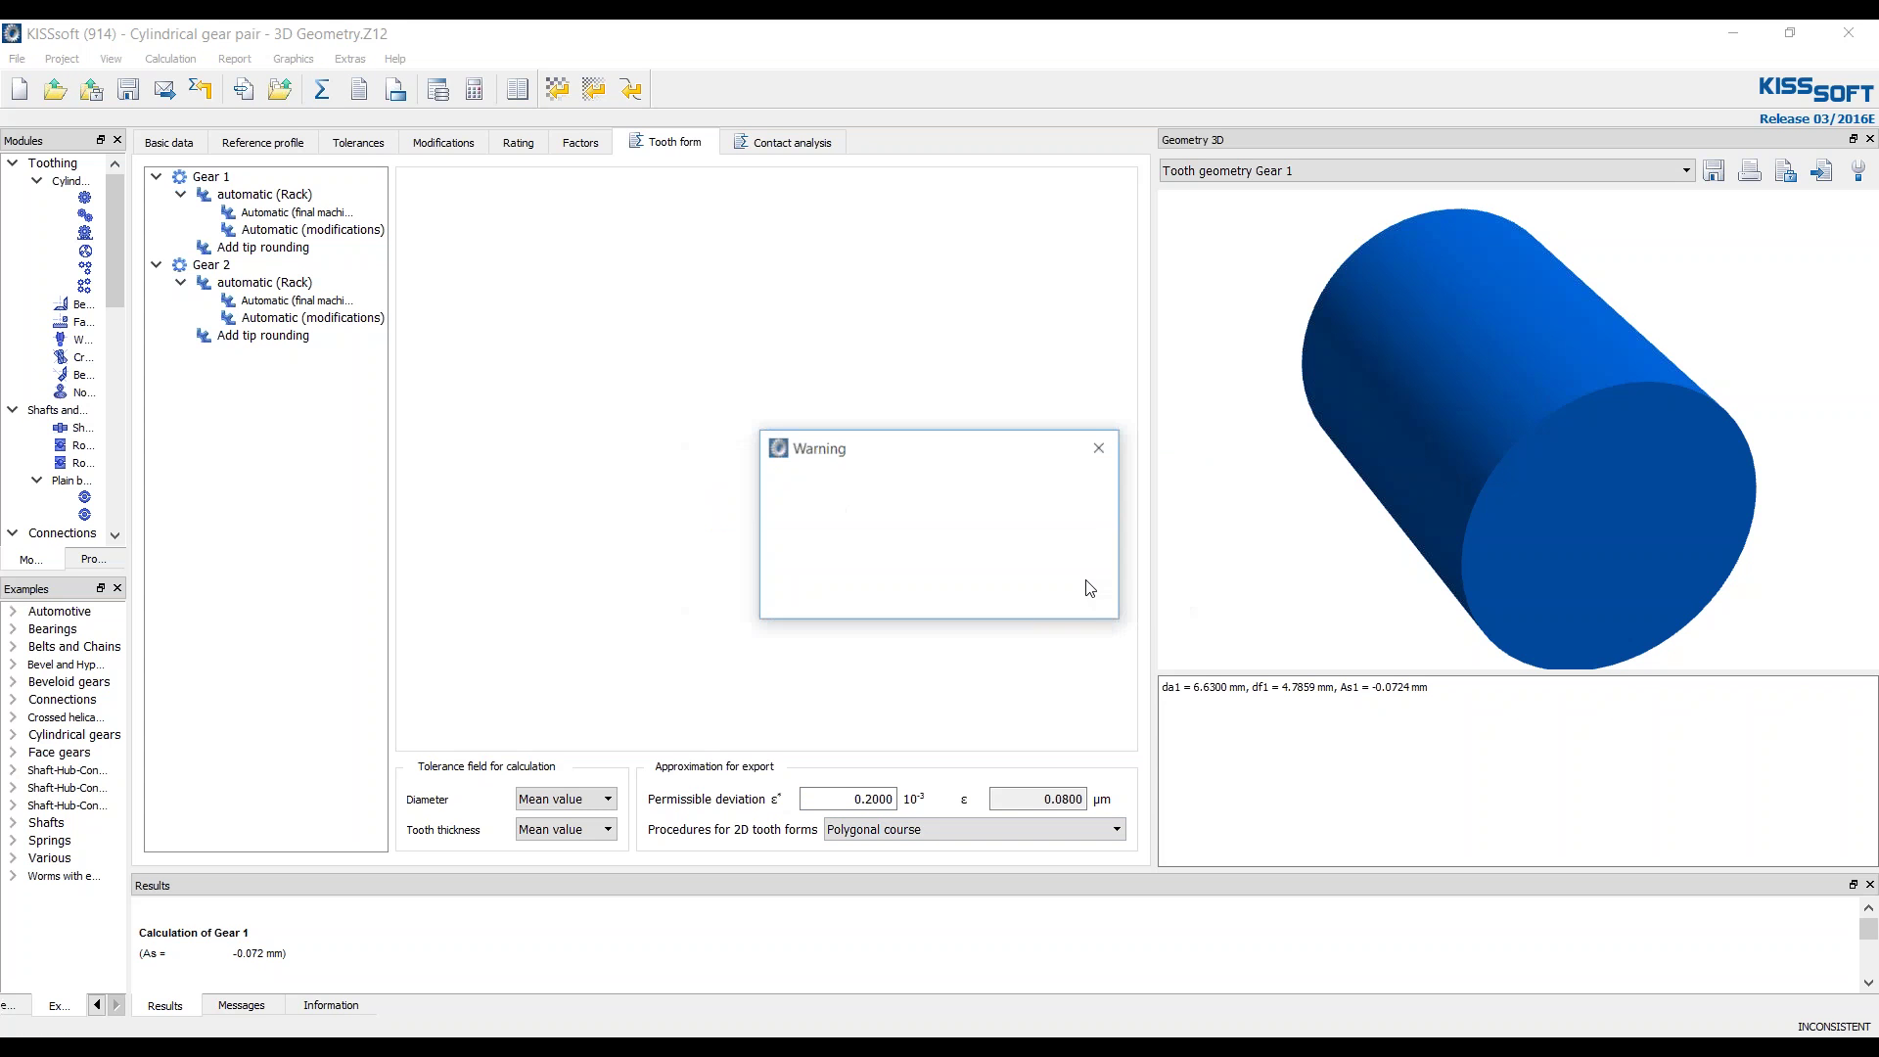
pyautogui.click(1076, 591)
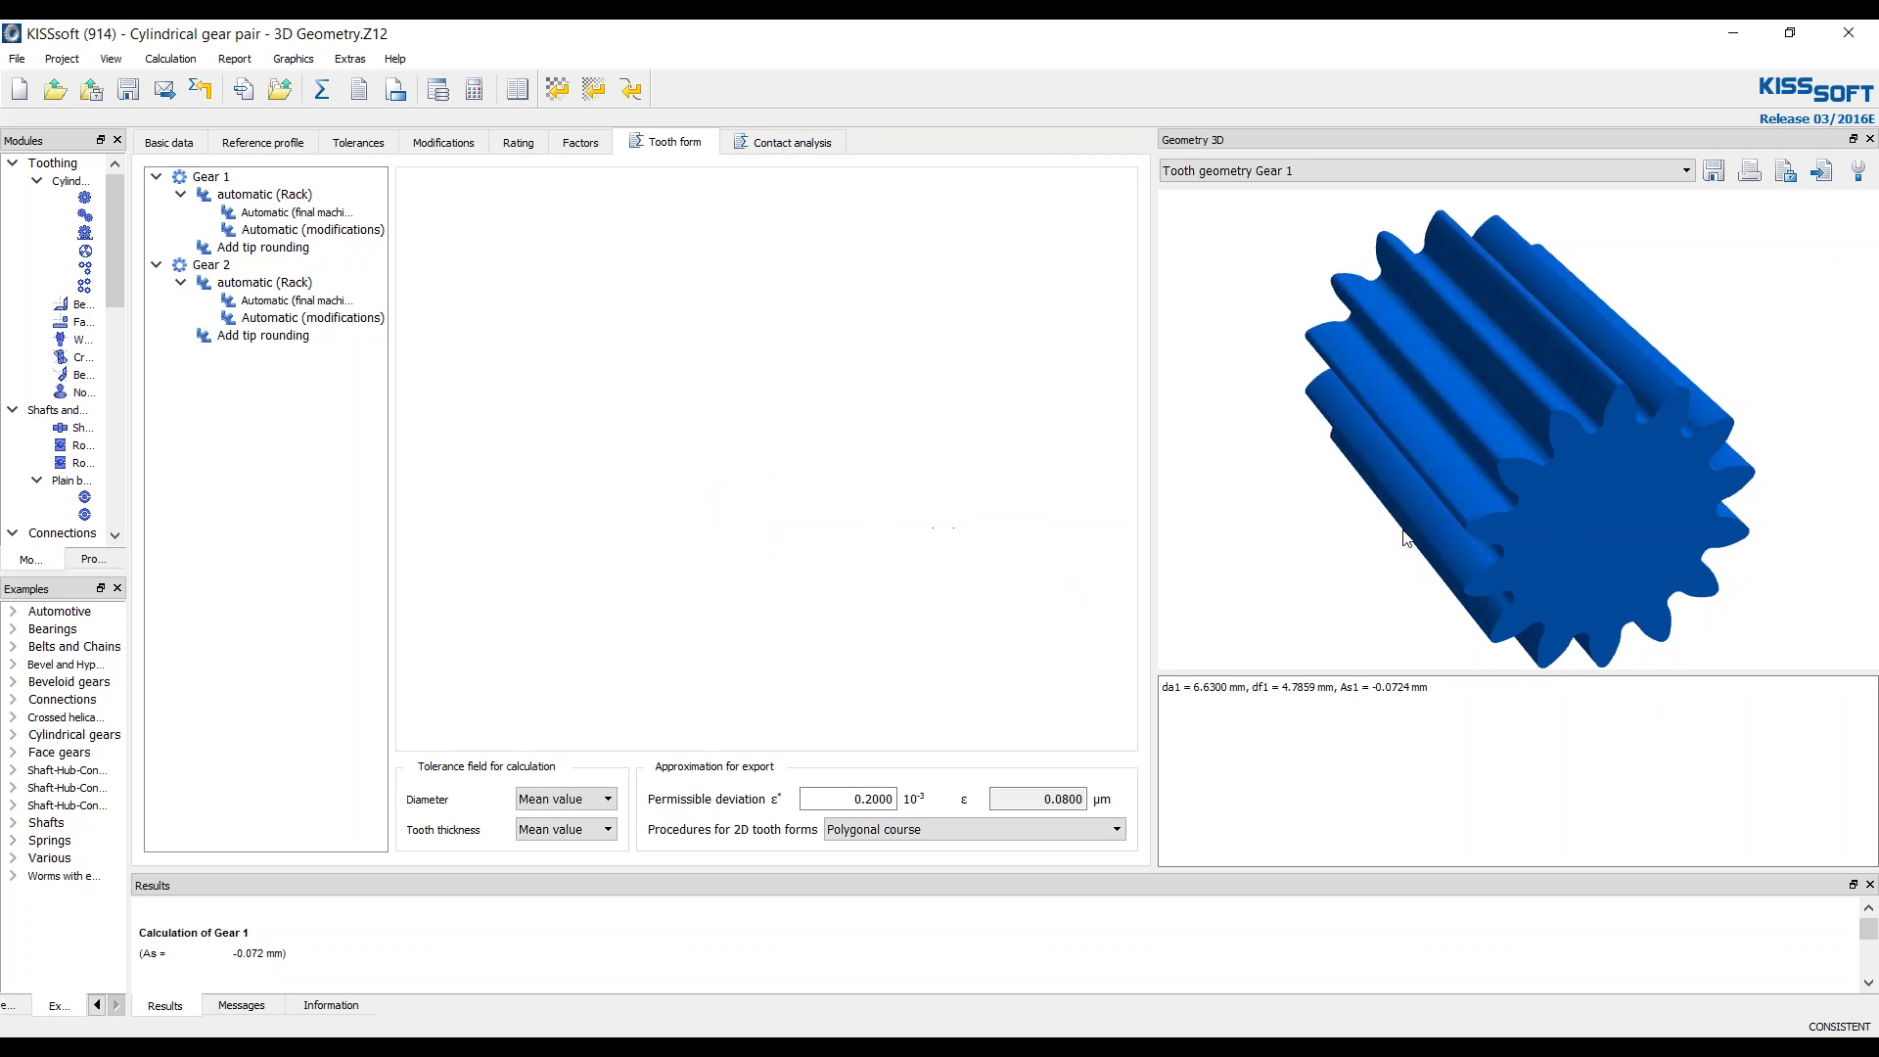
pyautogui.moveTo(1406, 532); pyautogui.dragTo(1350, 529)
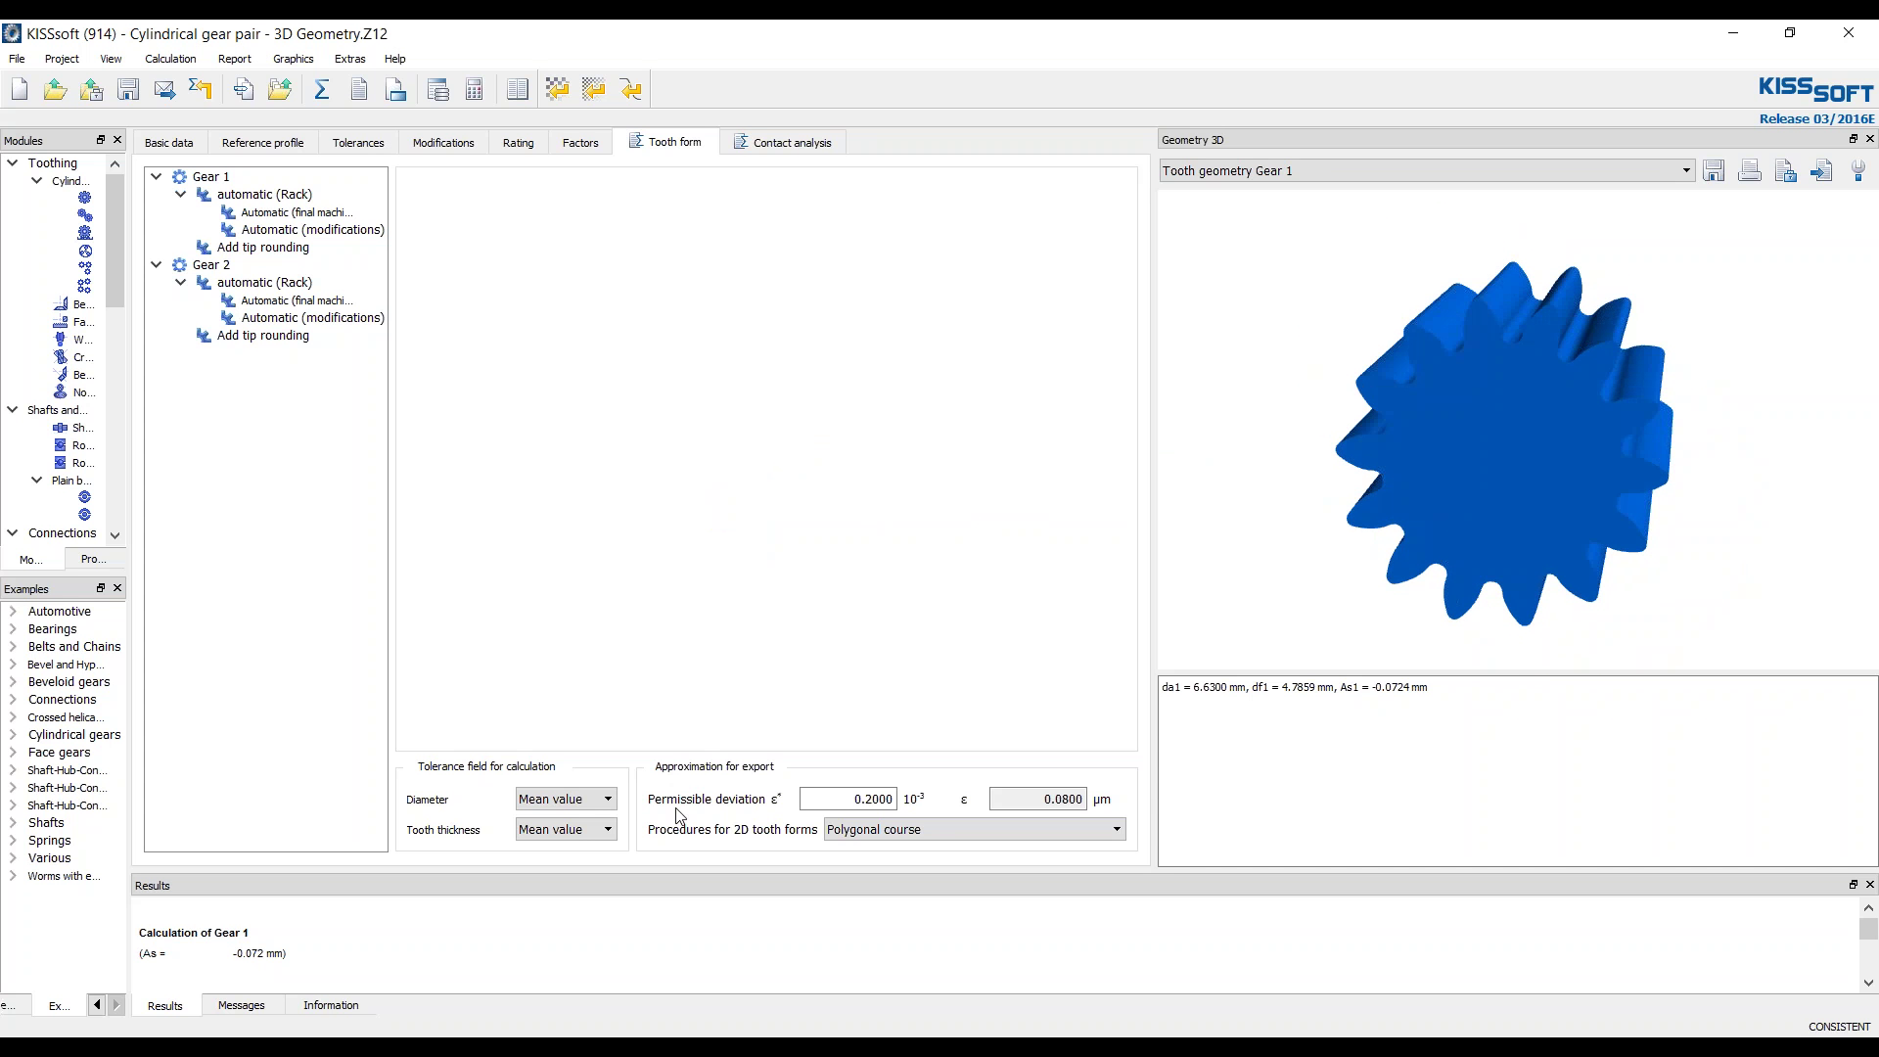
pyautogui.click(862, 799)
pyautogui.moveTo(1306, 533); pyautogui.dragTo(1393, 496)
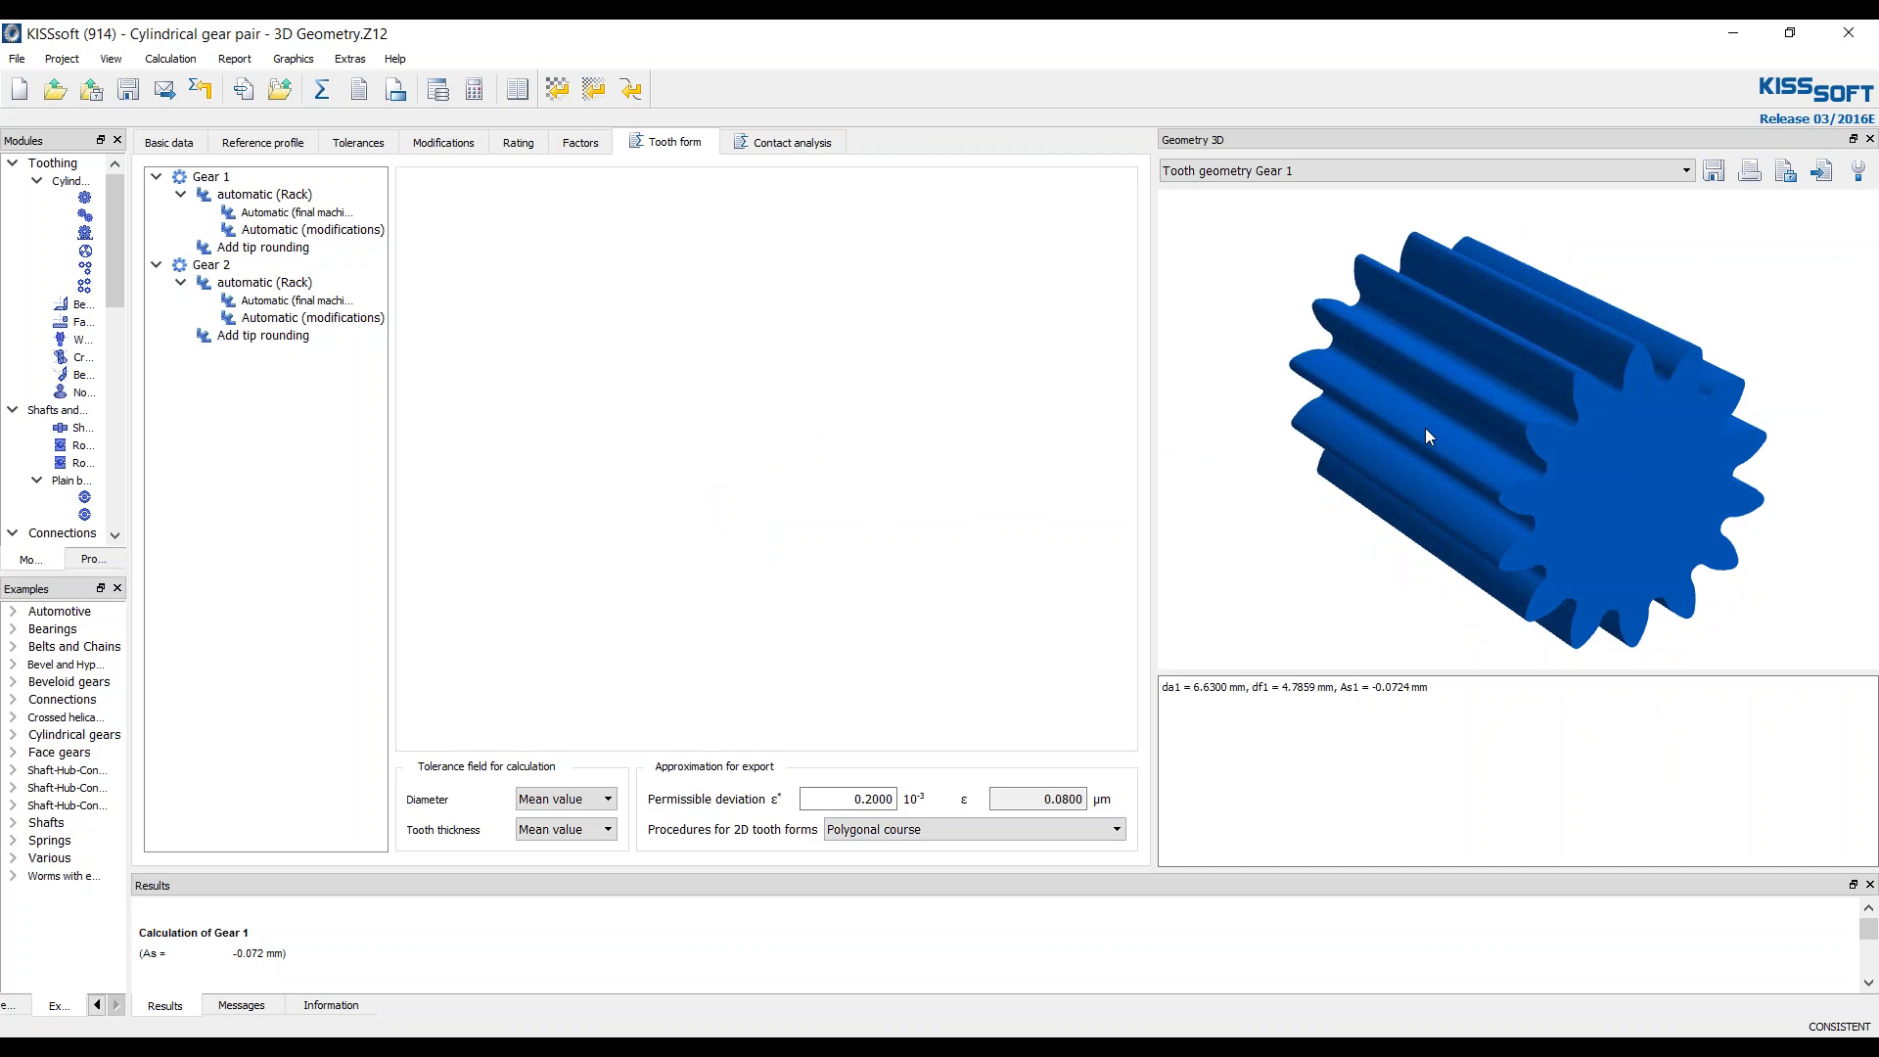
pyautogui.moveTo(1425, 426)
pyautogui.mouseDown()
pyautogui.moveTo(1332, 340)
pyautogui.moveTo(1321, 460)
pyautogui.moveTo(1388, 366)
pyautogui.moveTo(1407, 413)
pyautogui.mouseUp()
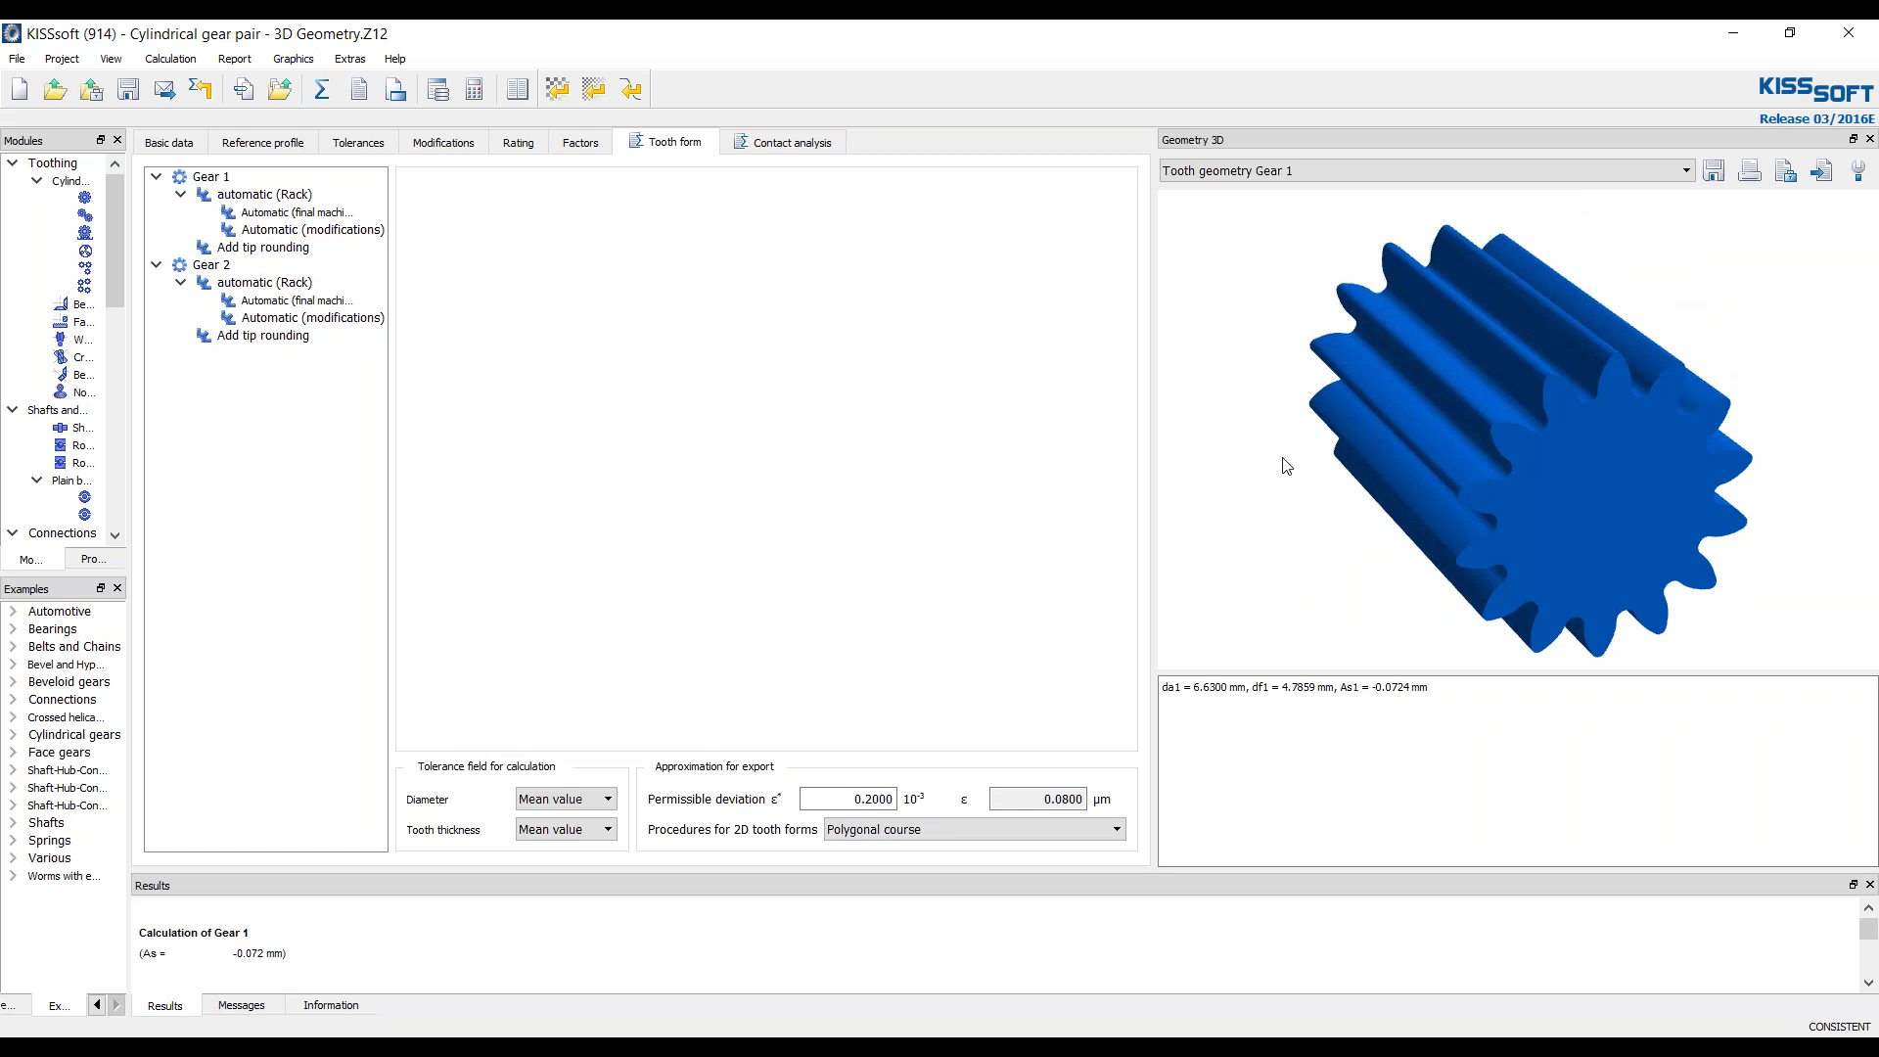
pyautogui.click(1713, 173)
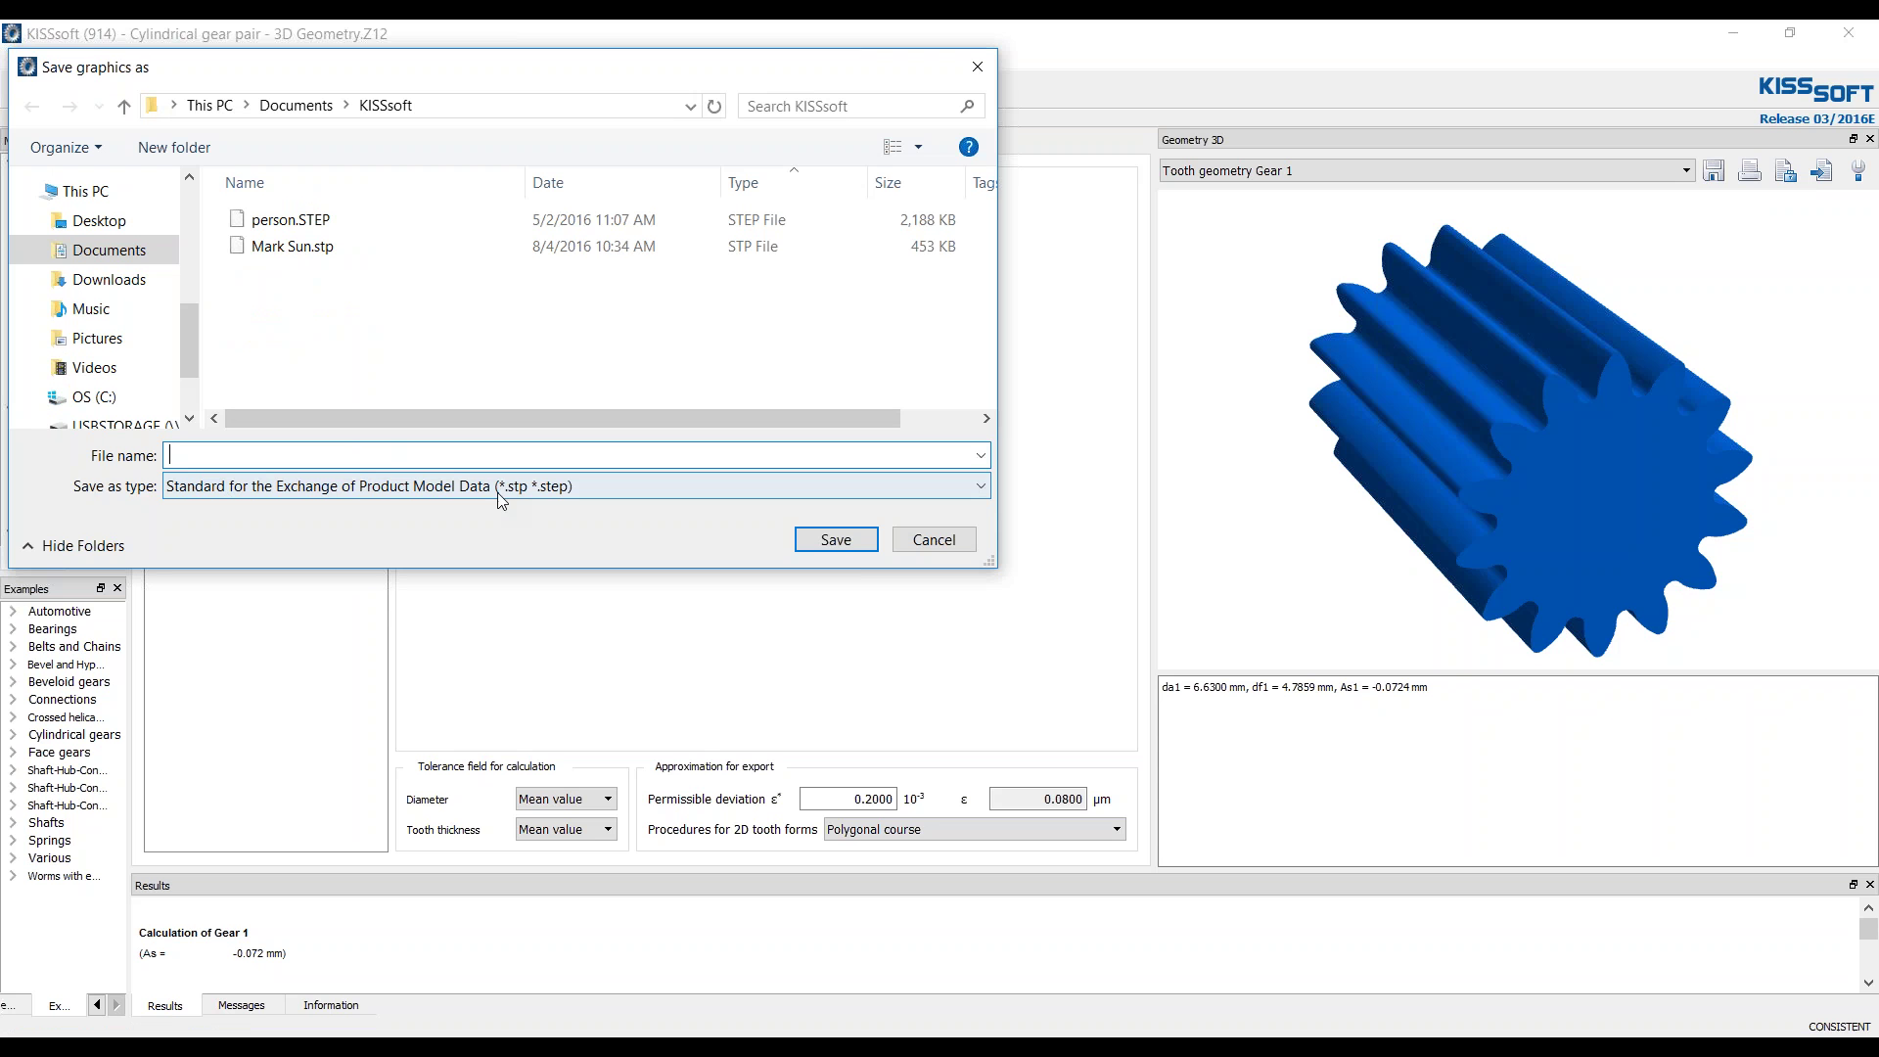
pyautogui.click(564, 496)
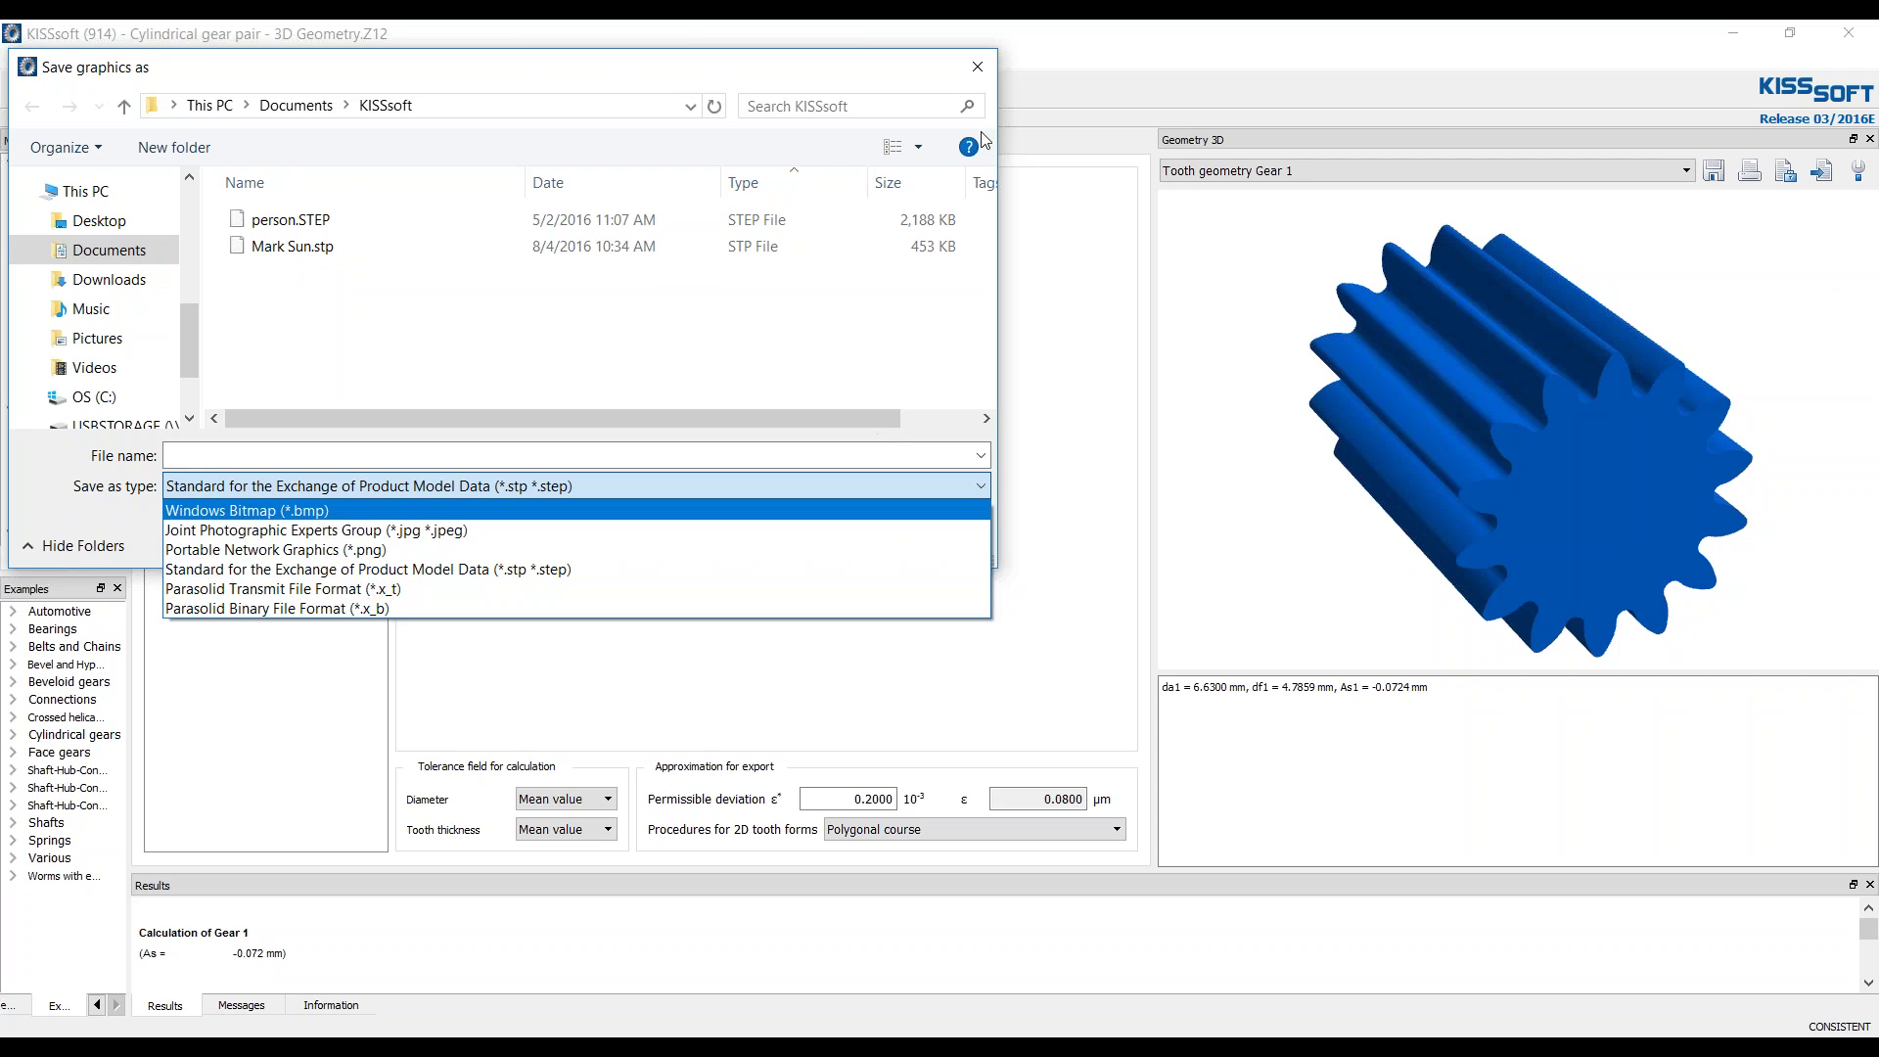
pyautogui.click(981, 74)
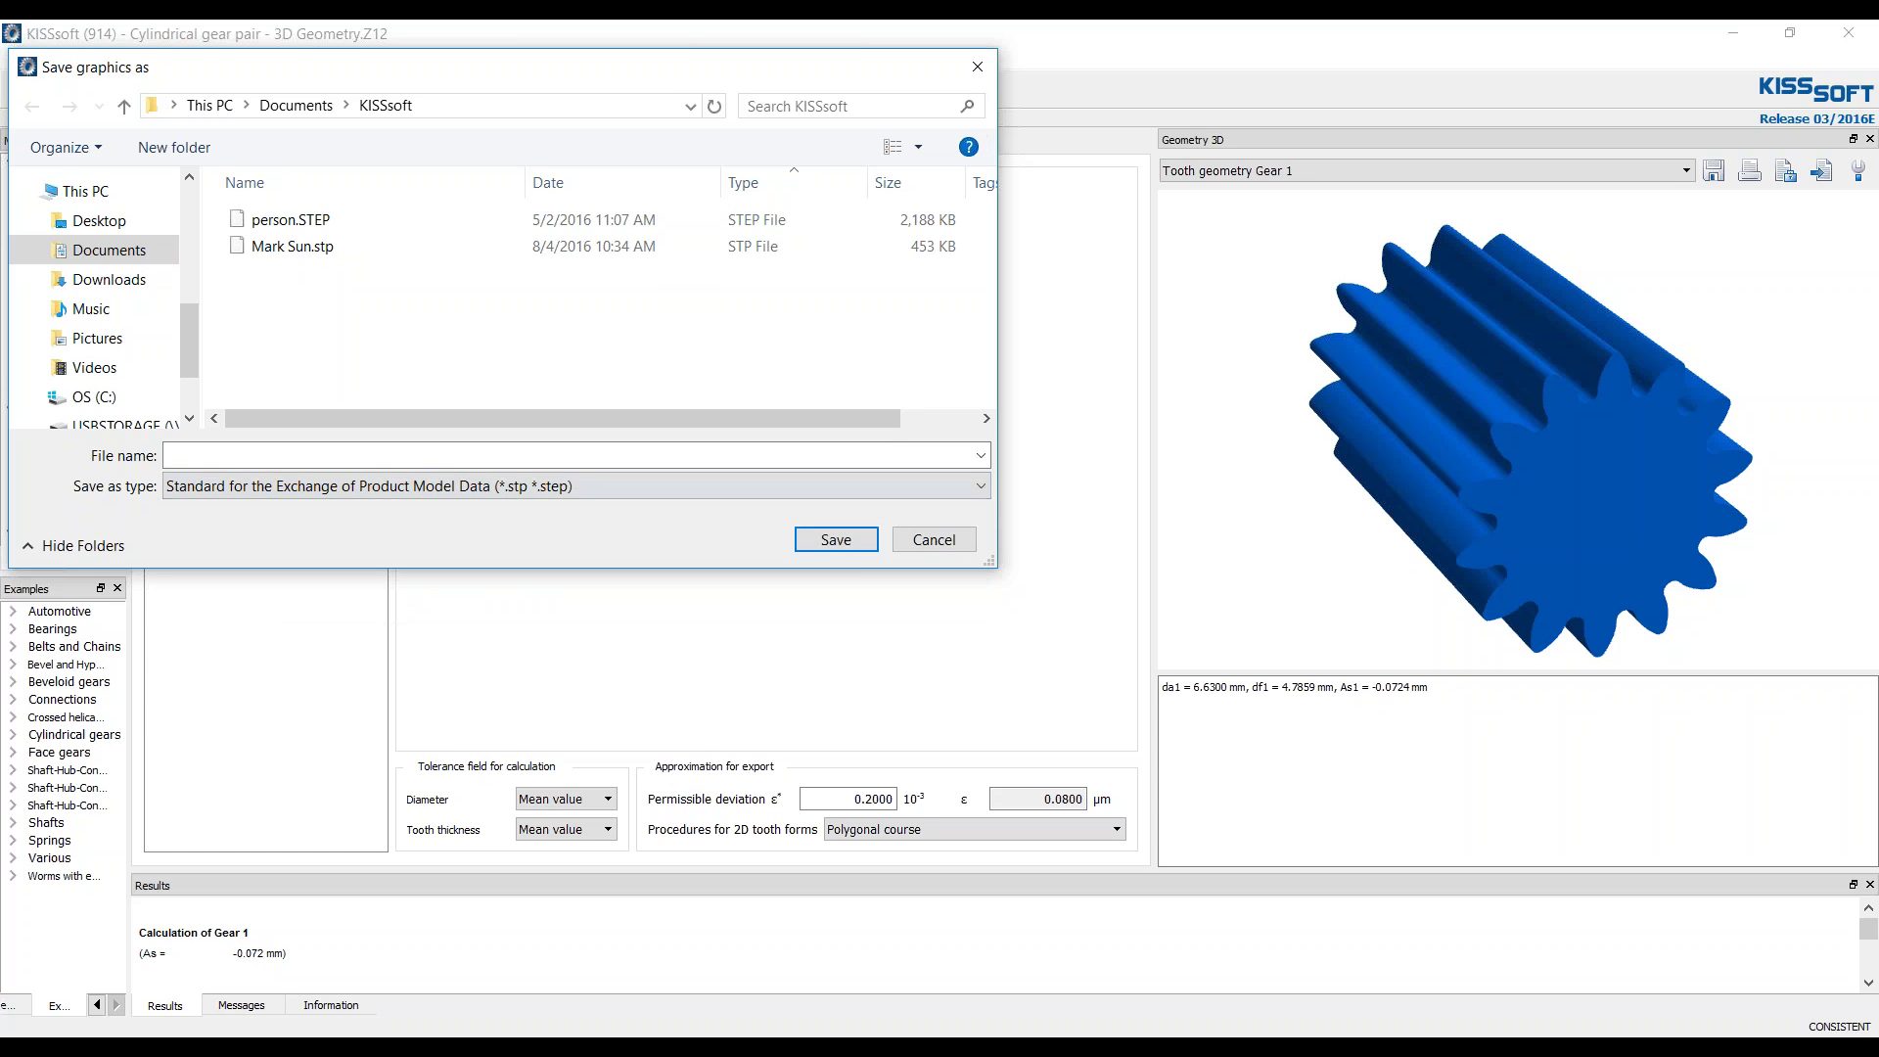
pyautogui.click(978, 68)
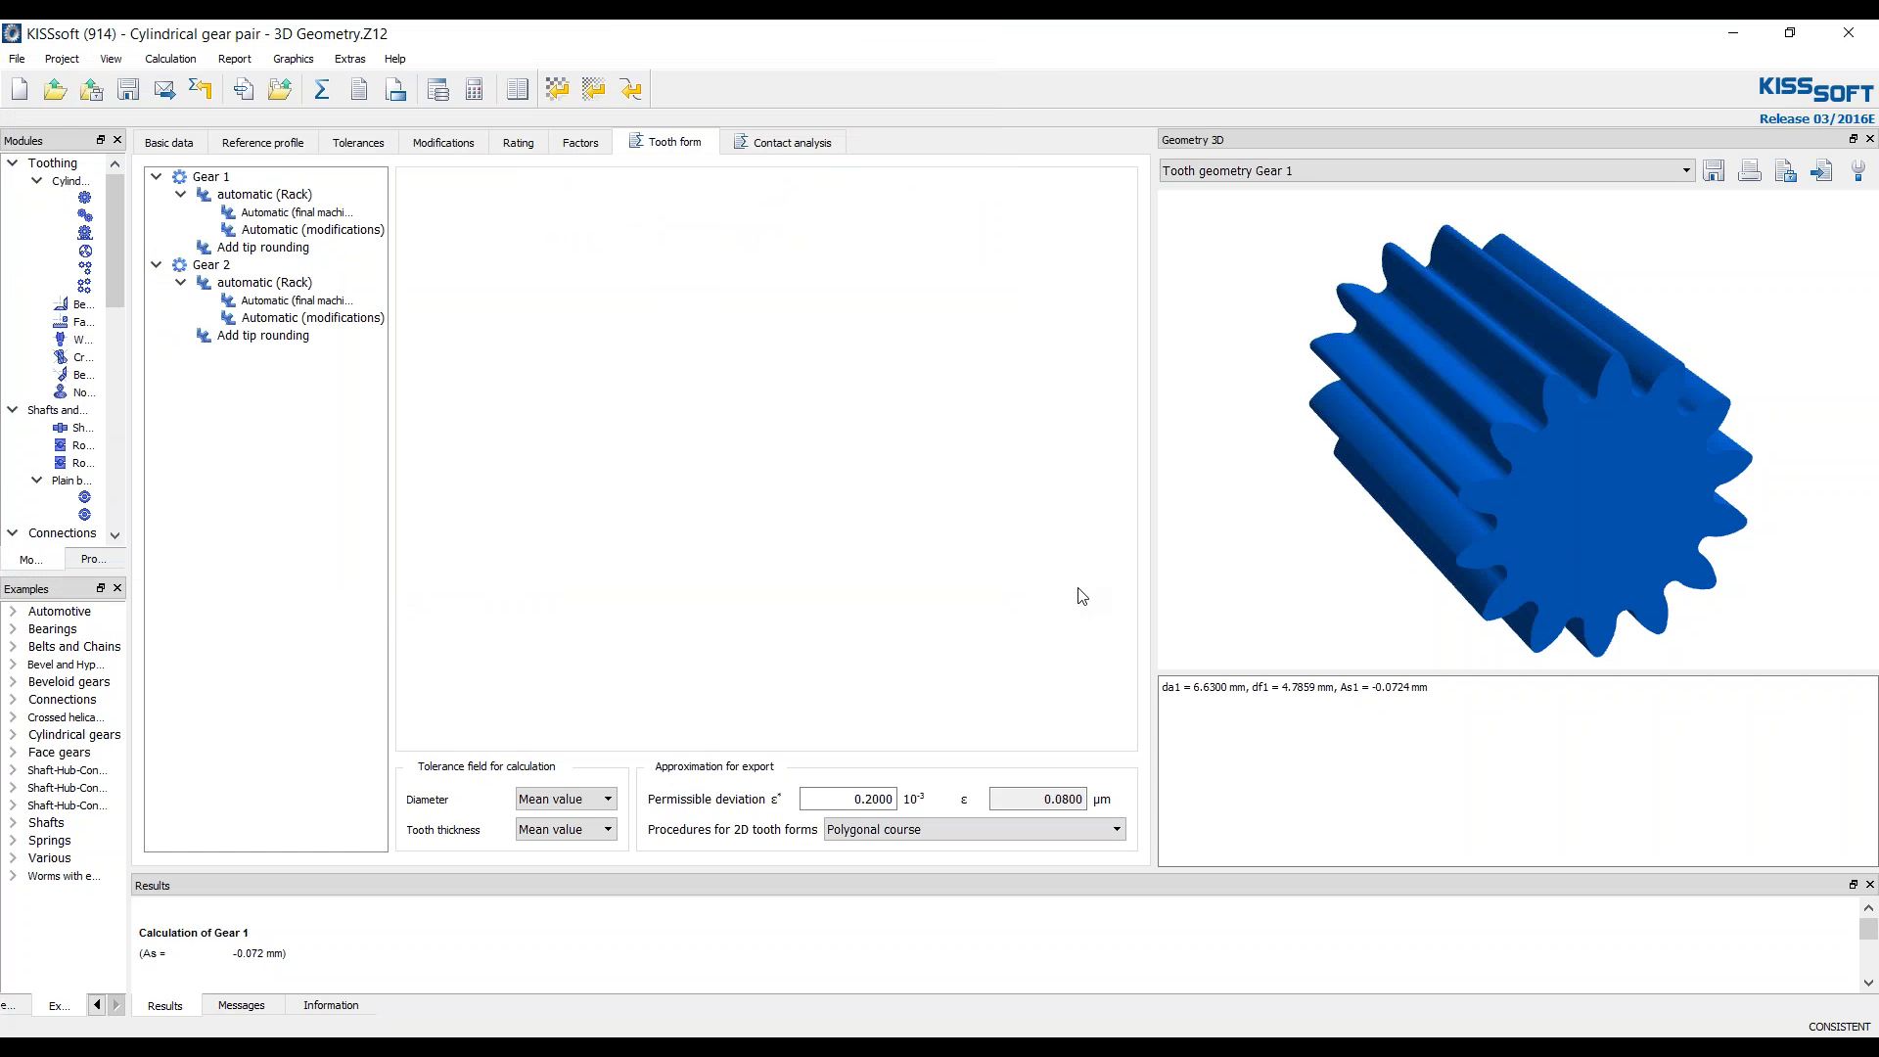